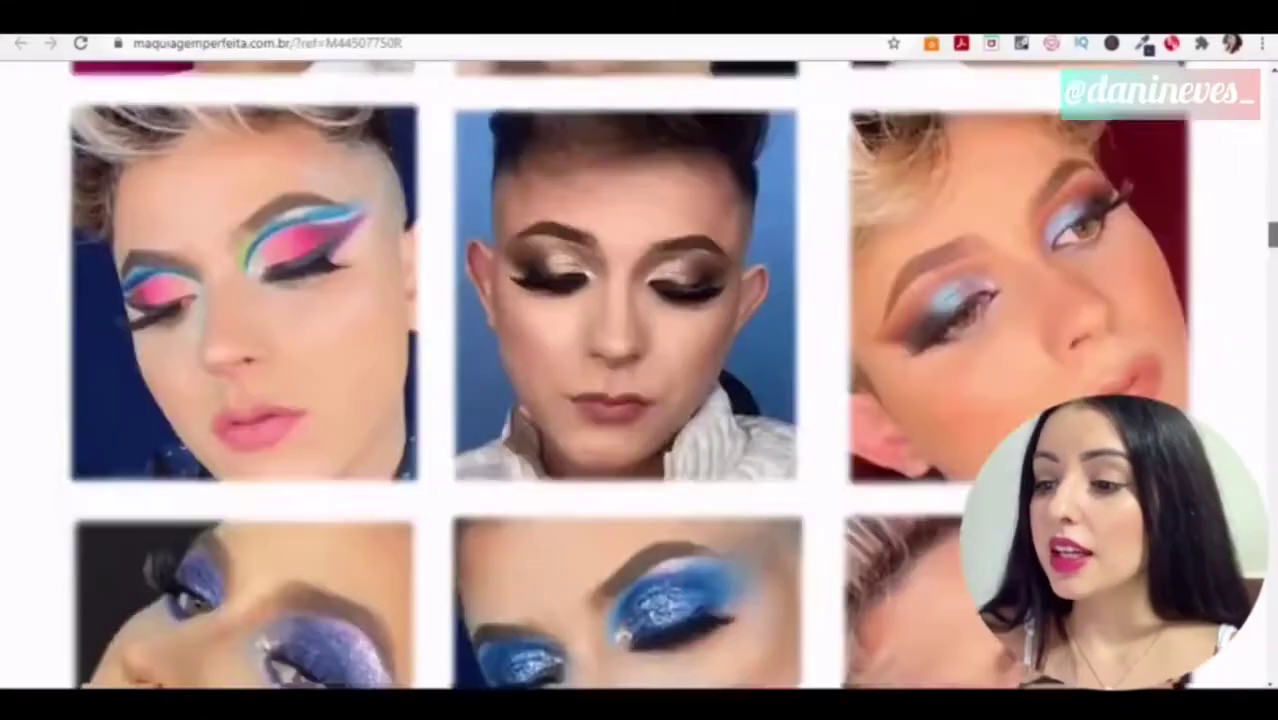
# Examine the Maquiagem Perfeita sales page for course content, instructor details and selling points to use in the ad extensions
pyautogui.scroll(-15, 640, 375)
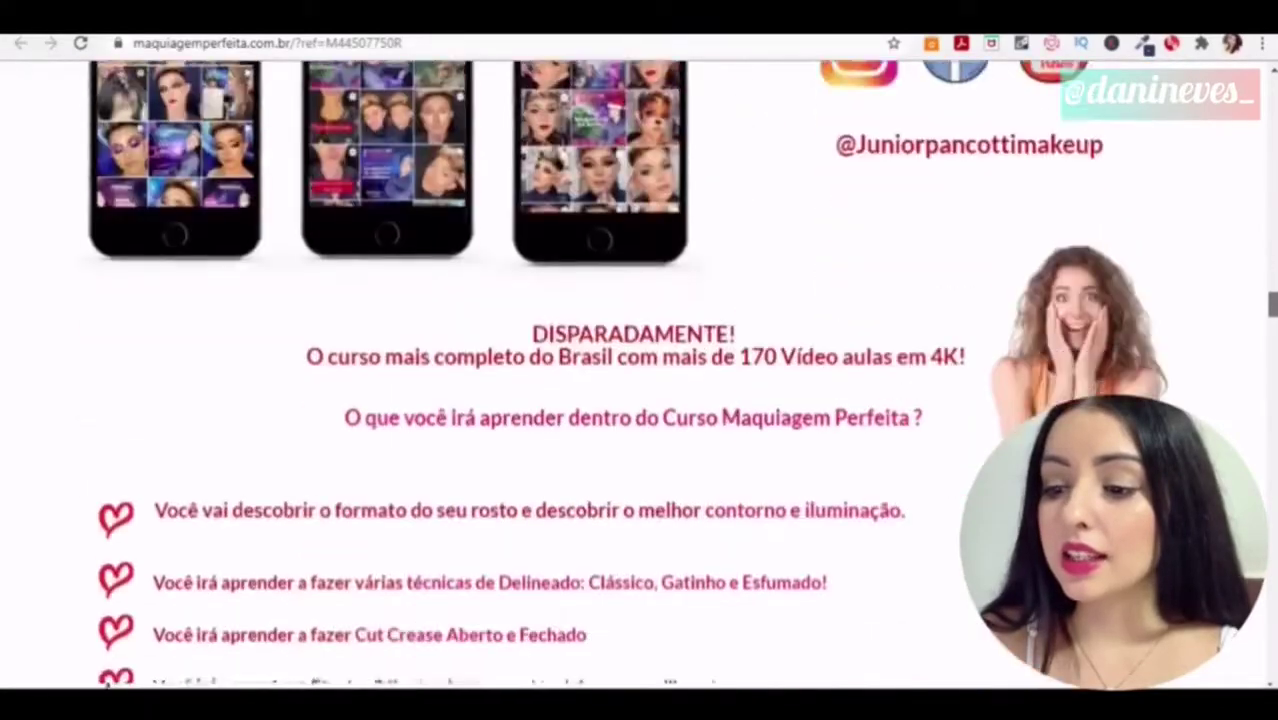
pyautogui.scroll(-20, 640, 375)
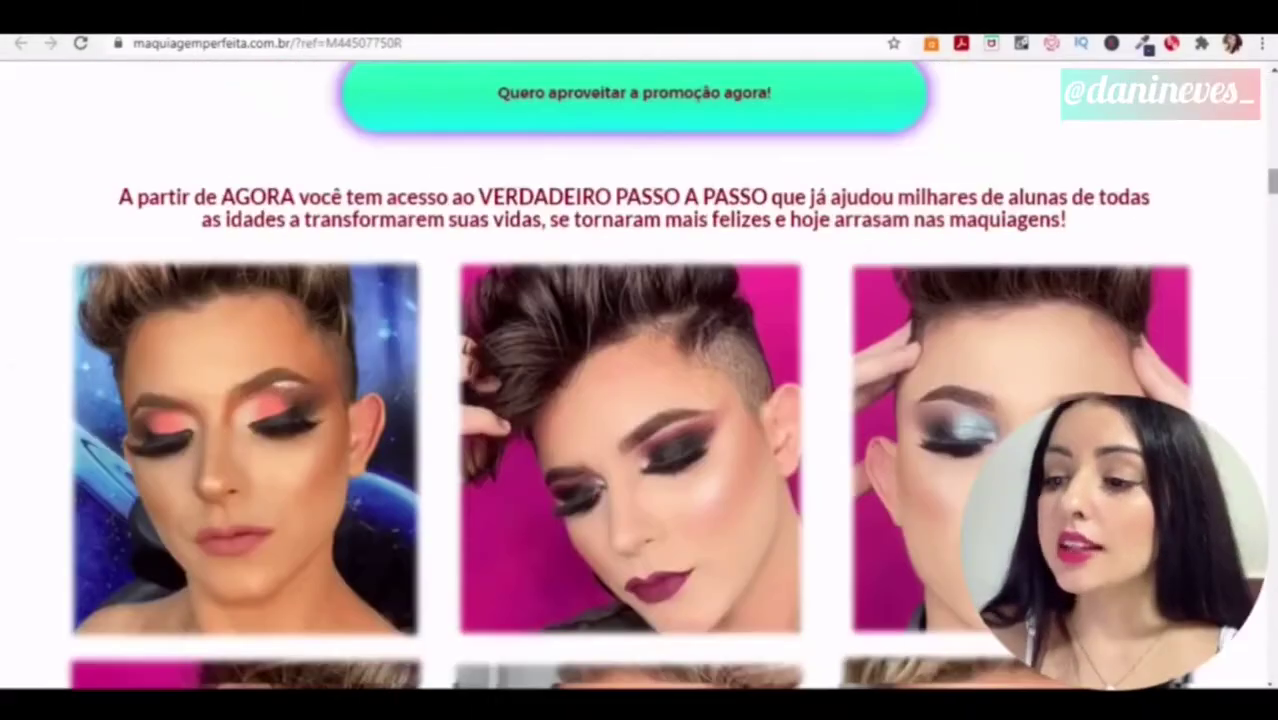
pyautogui.scroll(-10, 640, 375)
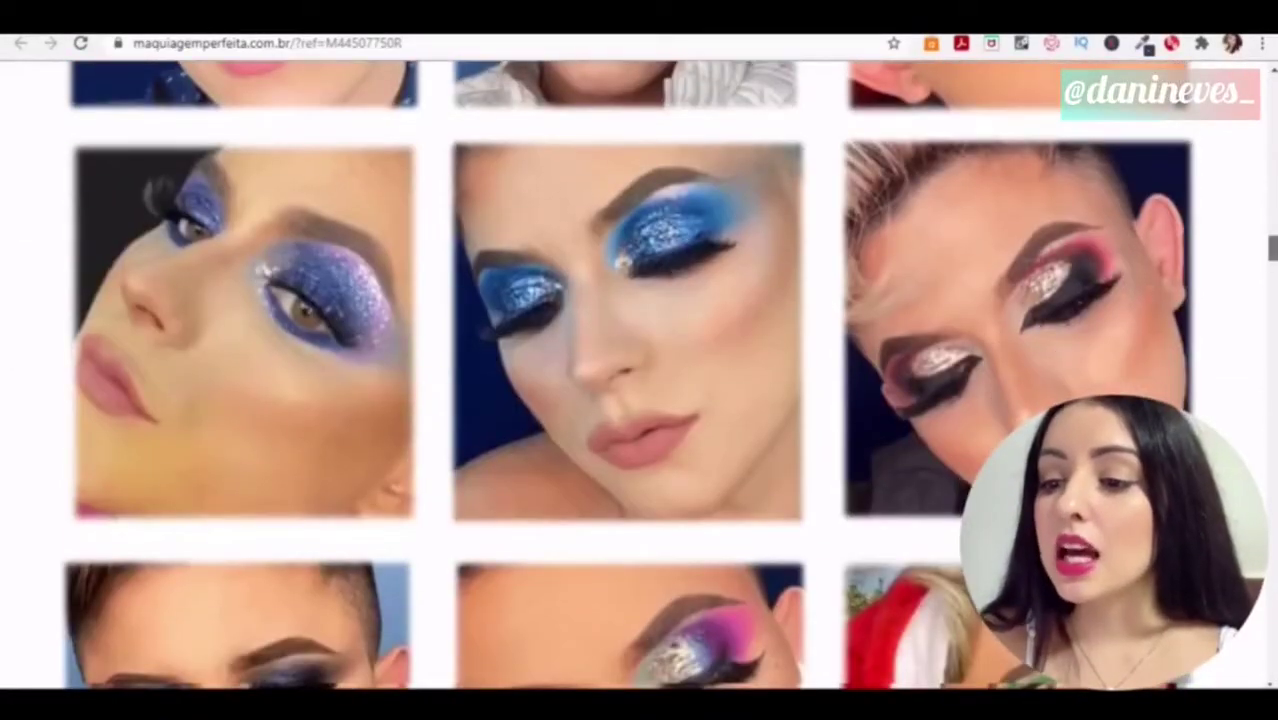
pyautogui.scroll(-5, 640, 375)
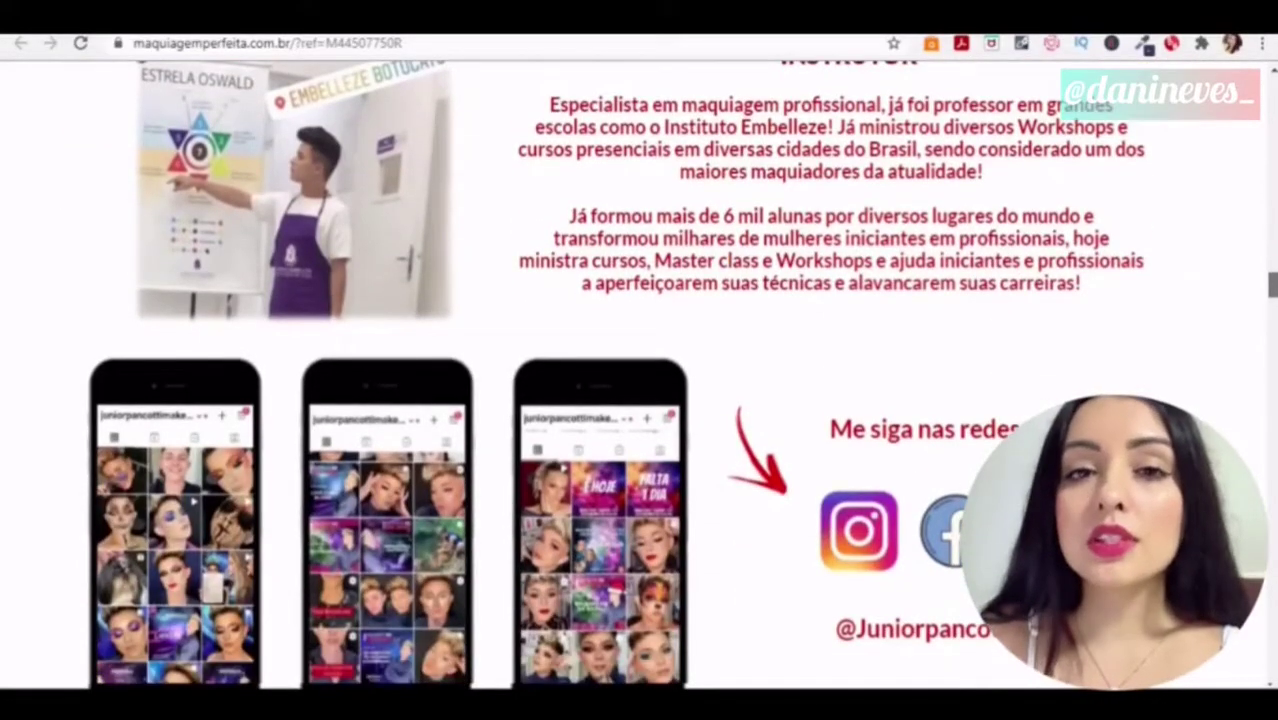
pyautogui.scroll(-2, 640, 375)
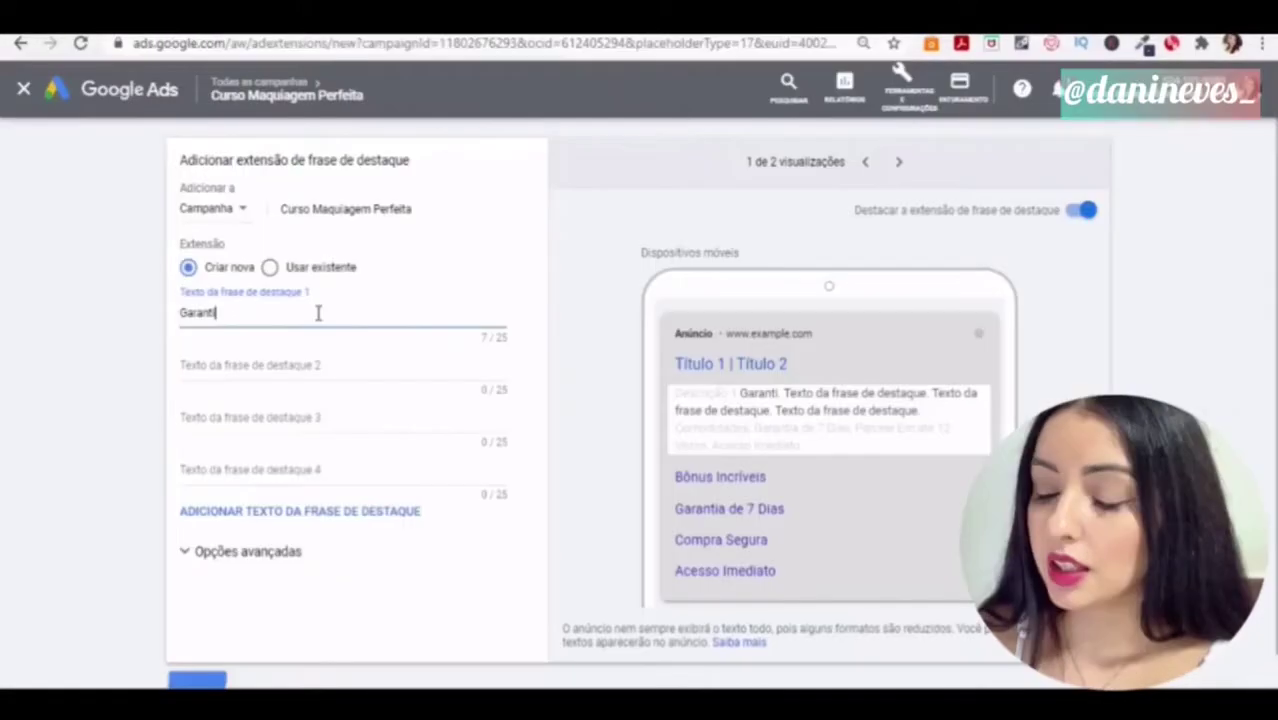
# In the Google Ads callout extension form, complete callout text 1 as "Garantia 7 Dias" and set text 2 to "Compra Segura"
pyautogui.write('a')
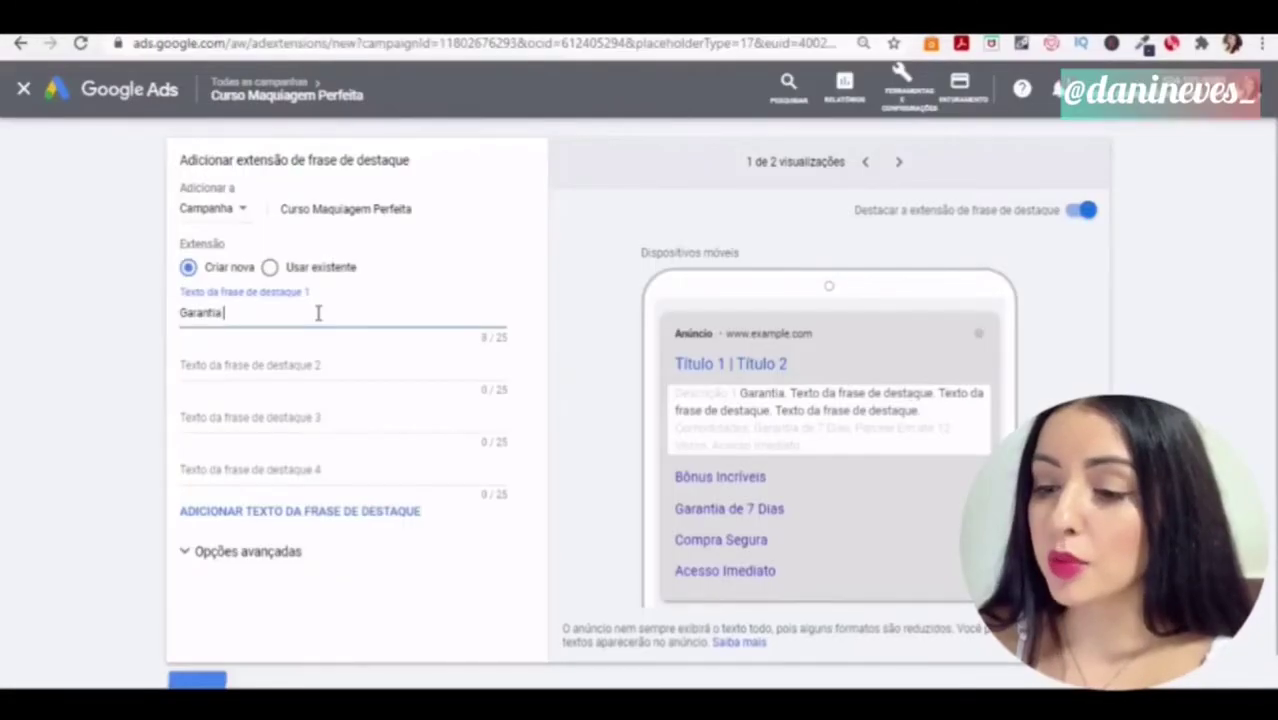
pyautogui.write(' 7 Dias')
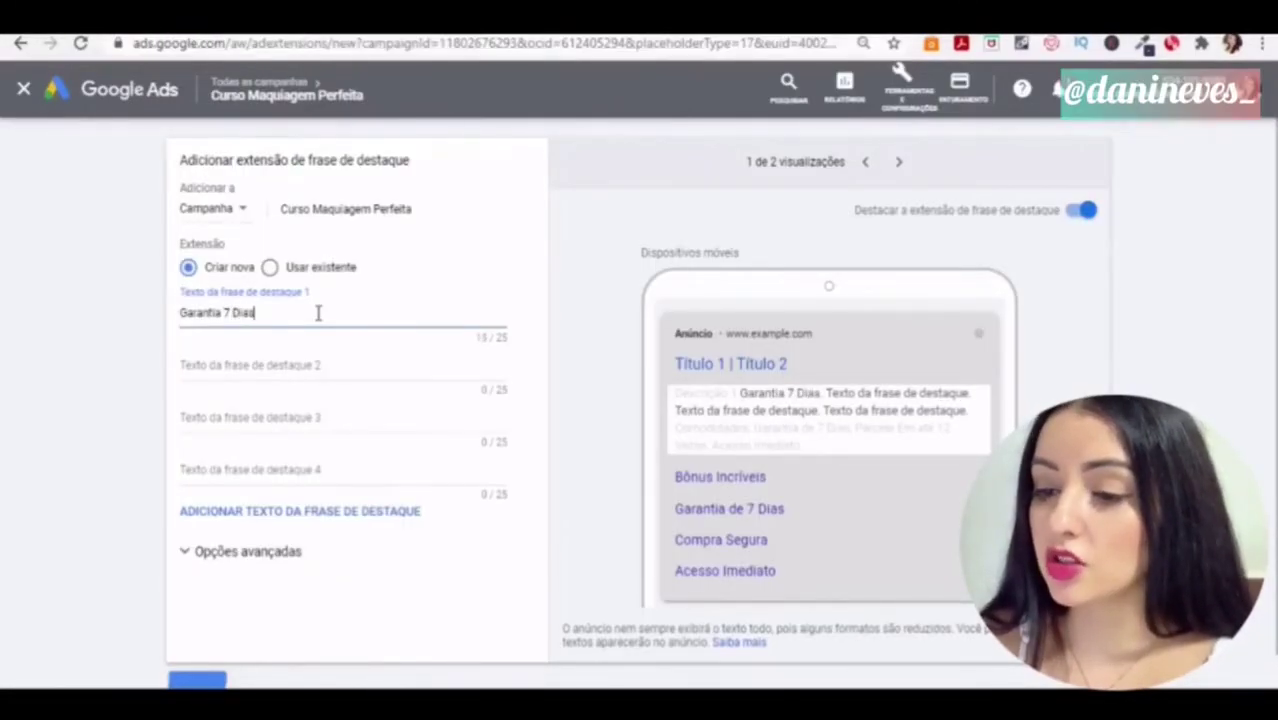
pyautogui.click(308, 380)
pyautogui.write('Compra Segura')
# Set callout text 3 to "10 Super Bônus" and callout text 4 to "Valor Promocional"
pyautogui.click(314, 418)
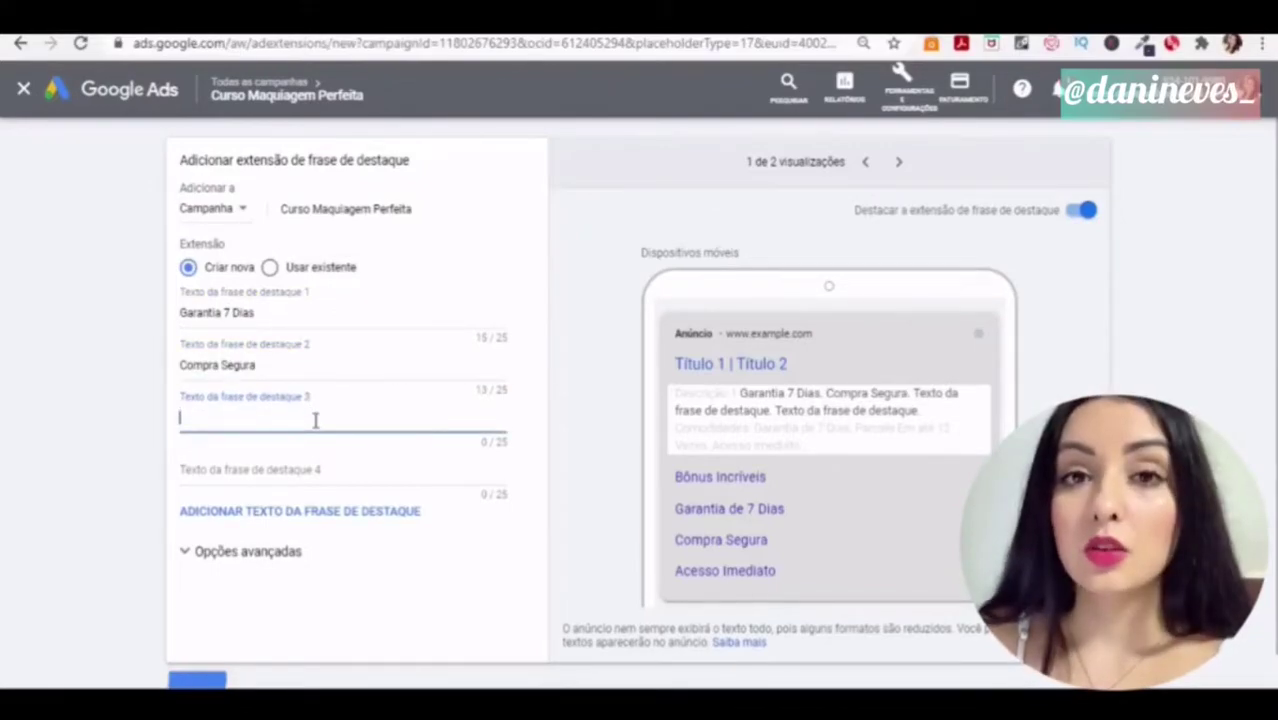
pyautogui.write('10')
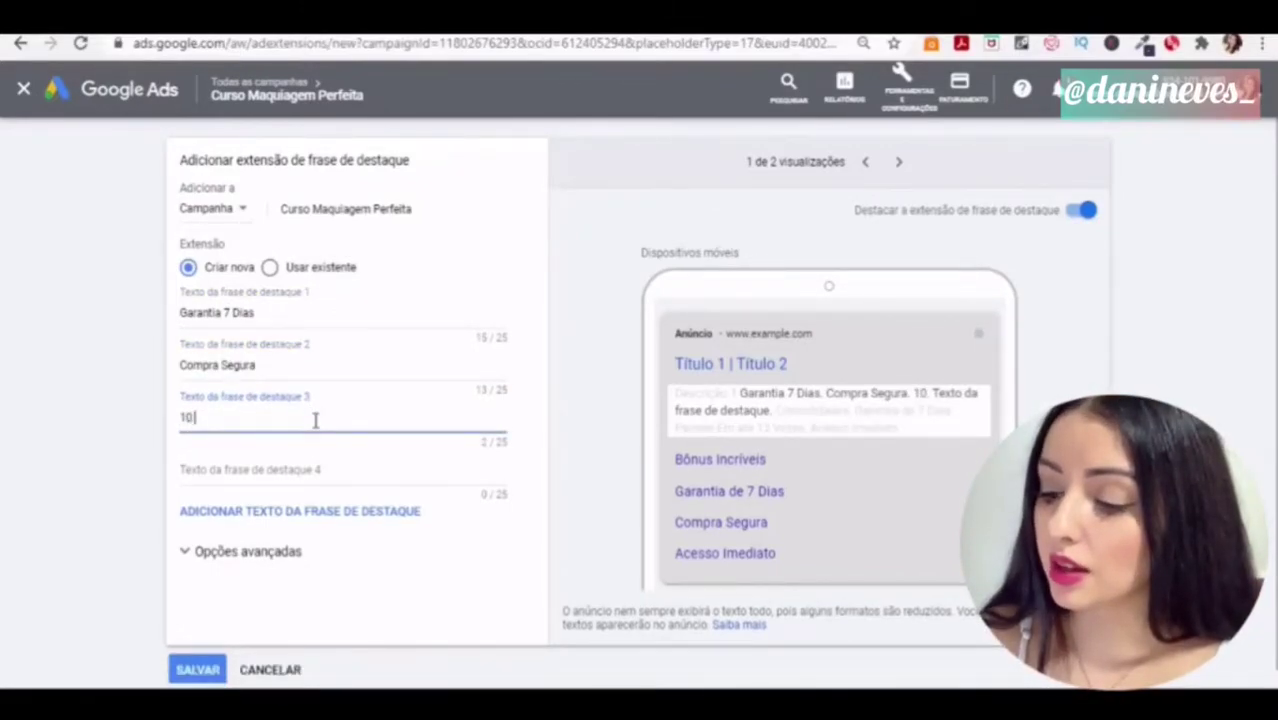
pyautogui.write(' Super Bônus')
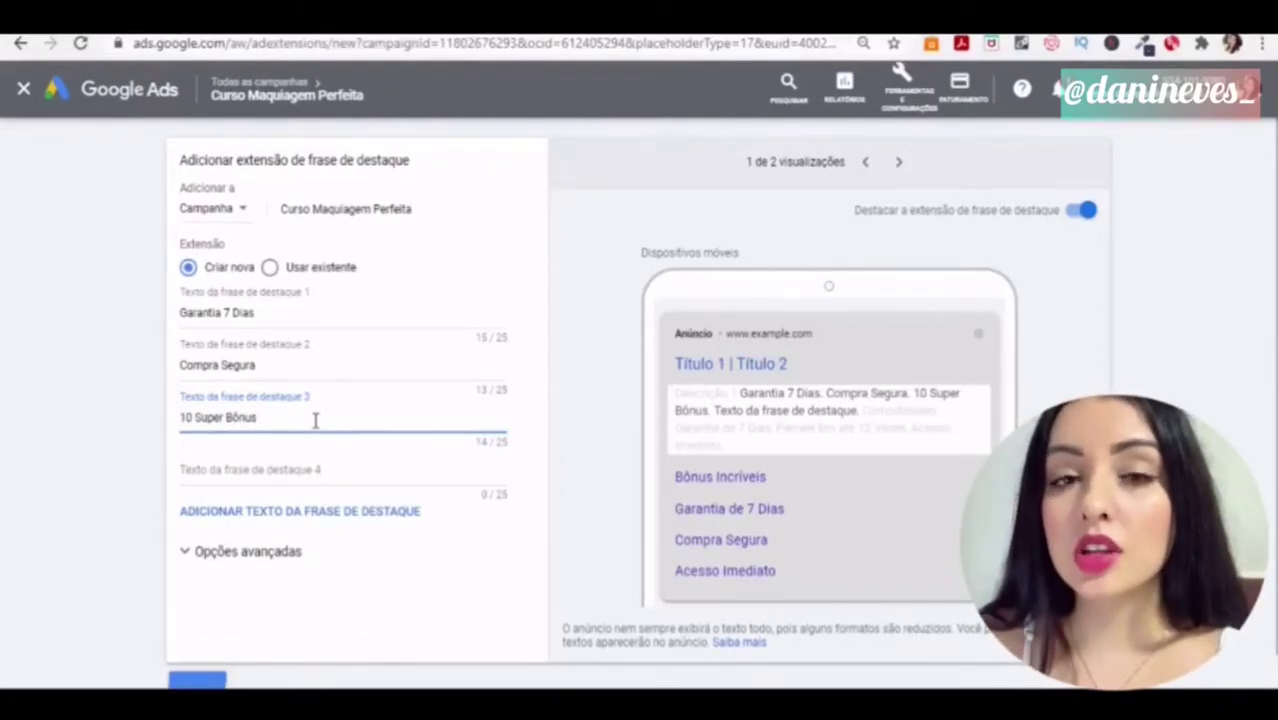
pyautogui.click(311, 463)
pyautogui.write('Valor Promocional')
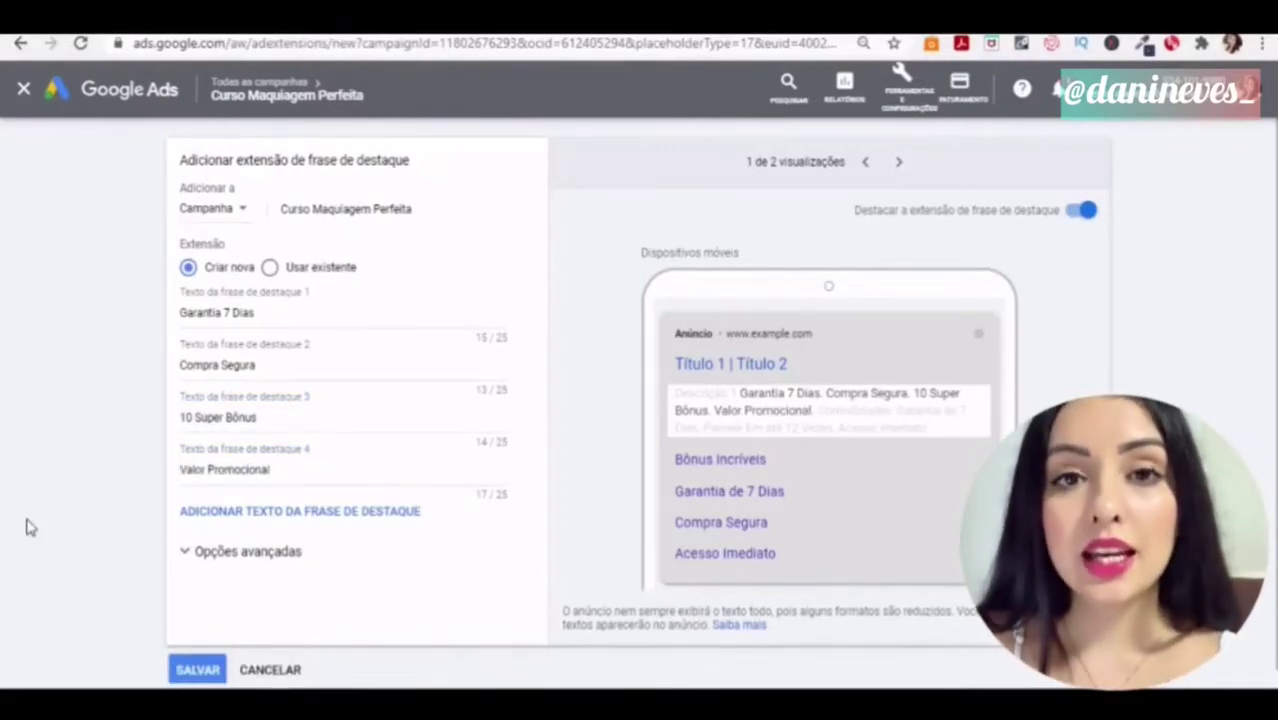
# Add three more empty callout text fields below the fourth one
pyautogui.click(213, 515)
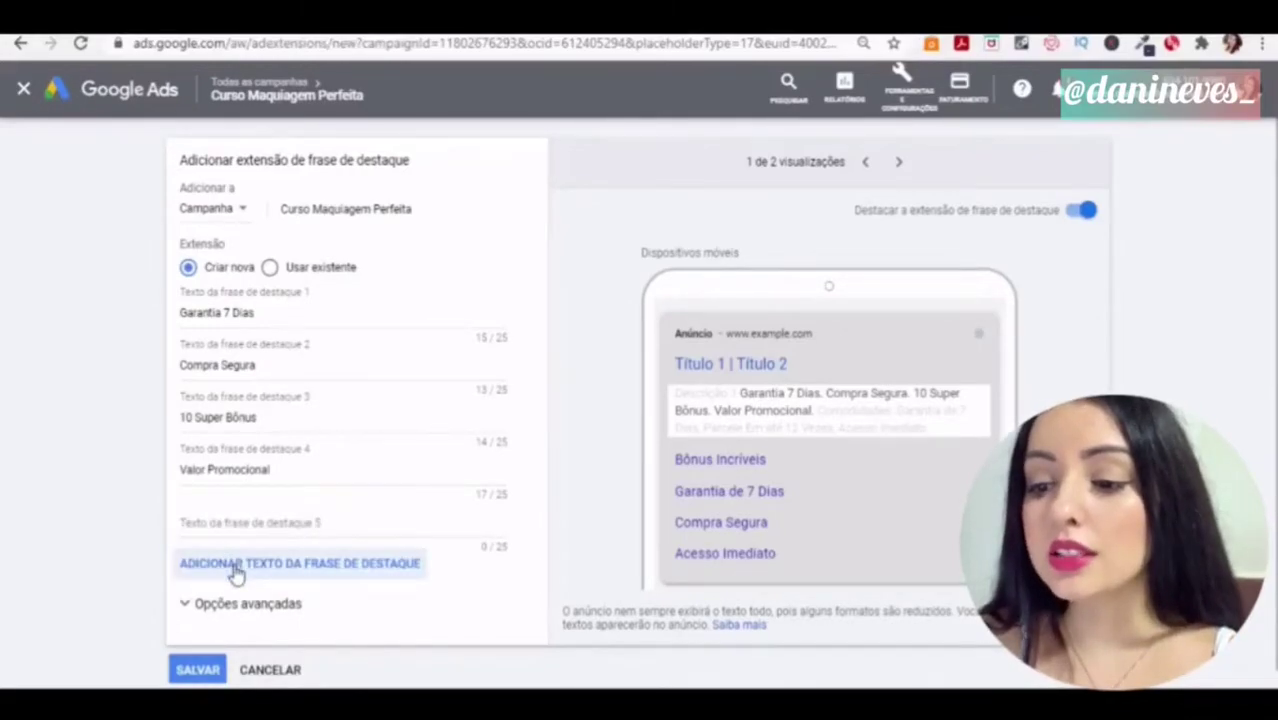
pyautogui.click(236, 566)
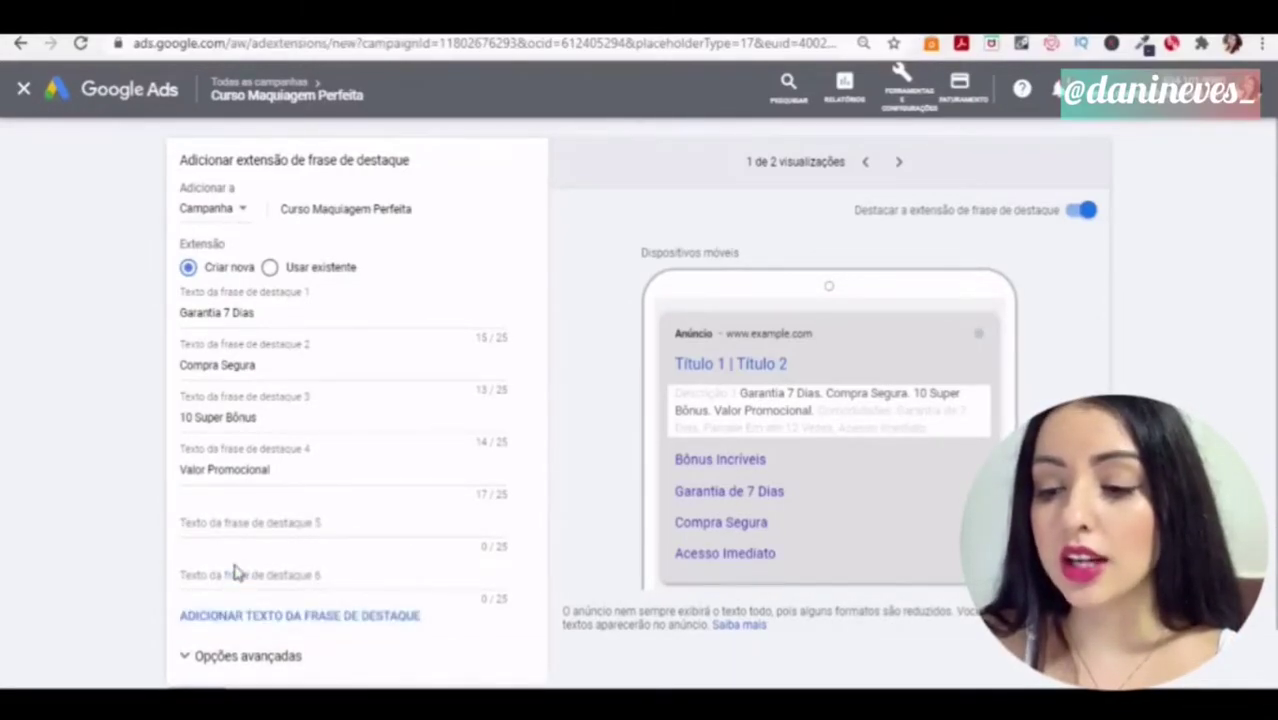
pyautogui.click(245, 610)
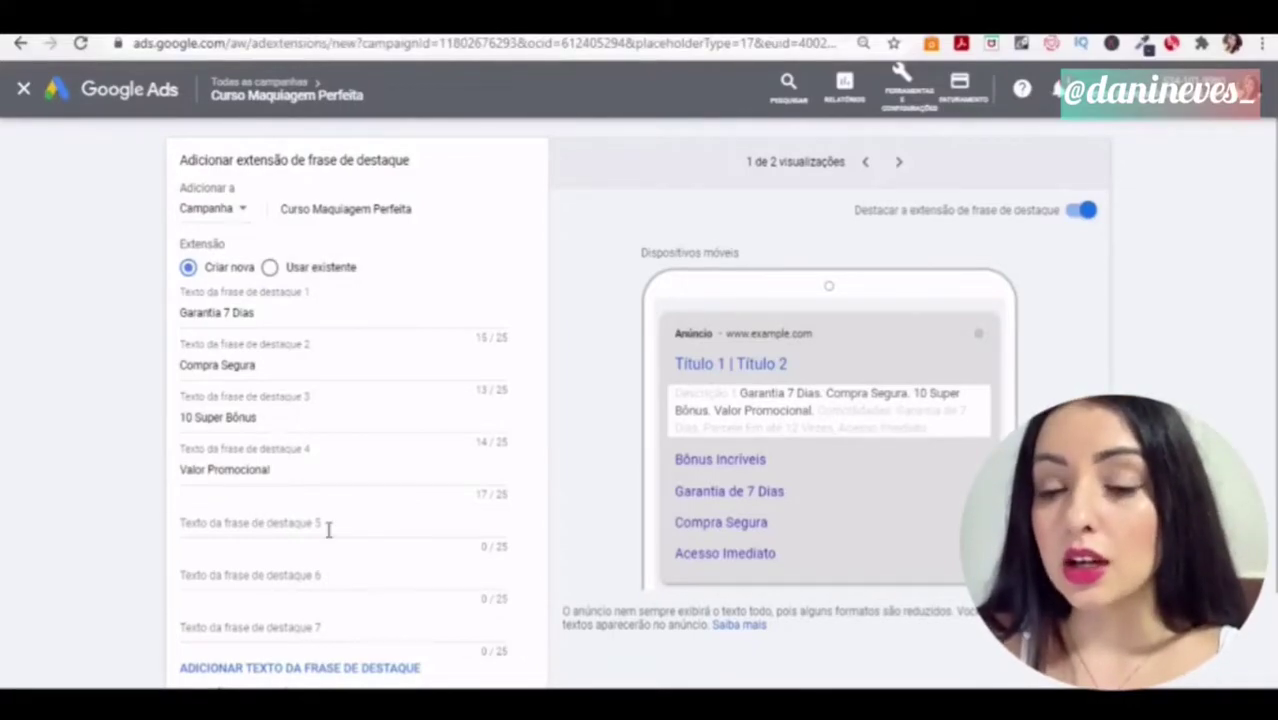
# Check the callouts in the ad preview and save the callout extension
pyautogui.scroll(-1, 900, 403)
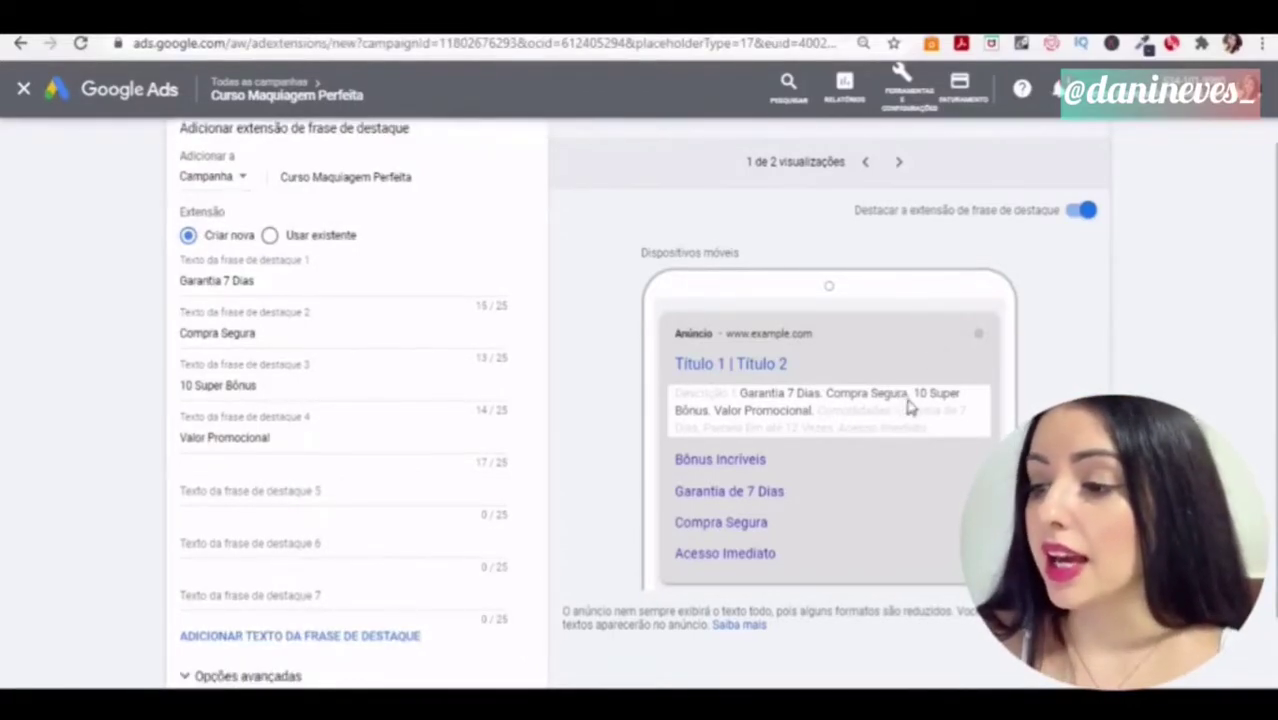
pyautogui.scroll(1, 1250, 195)
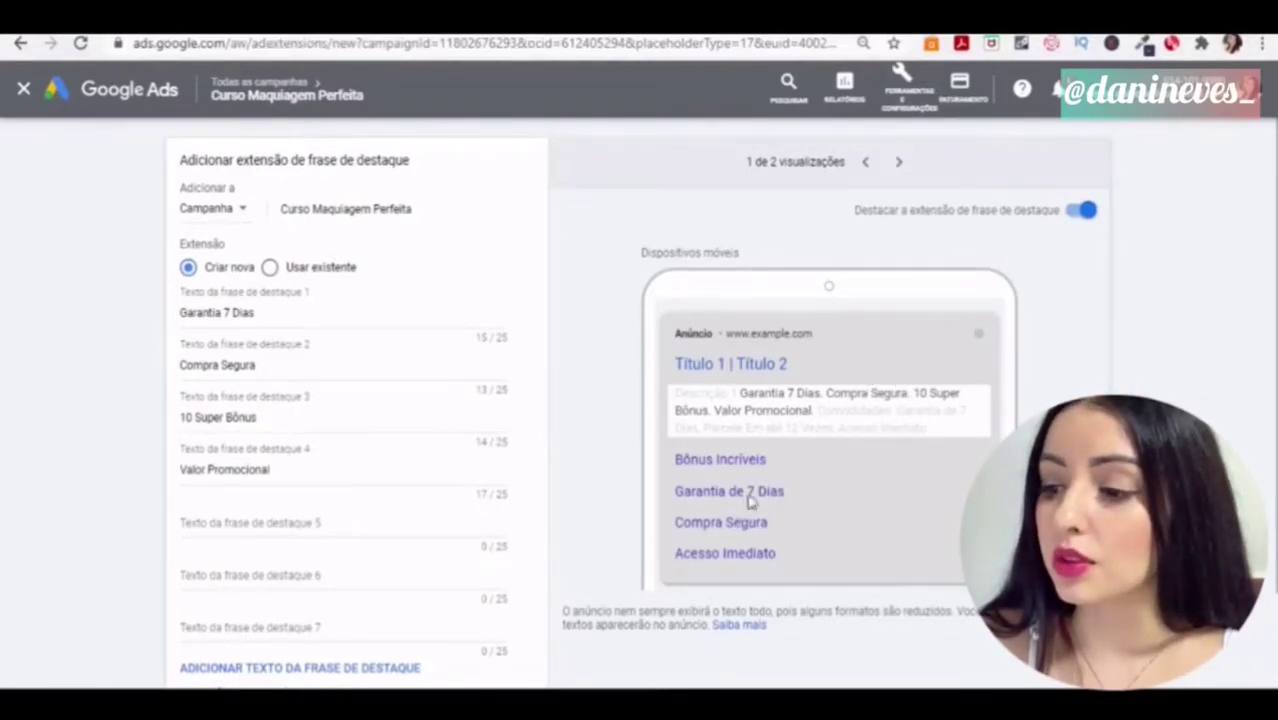
pyautogui.click(899, 163)
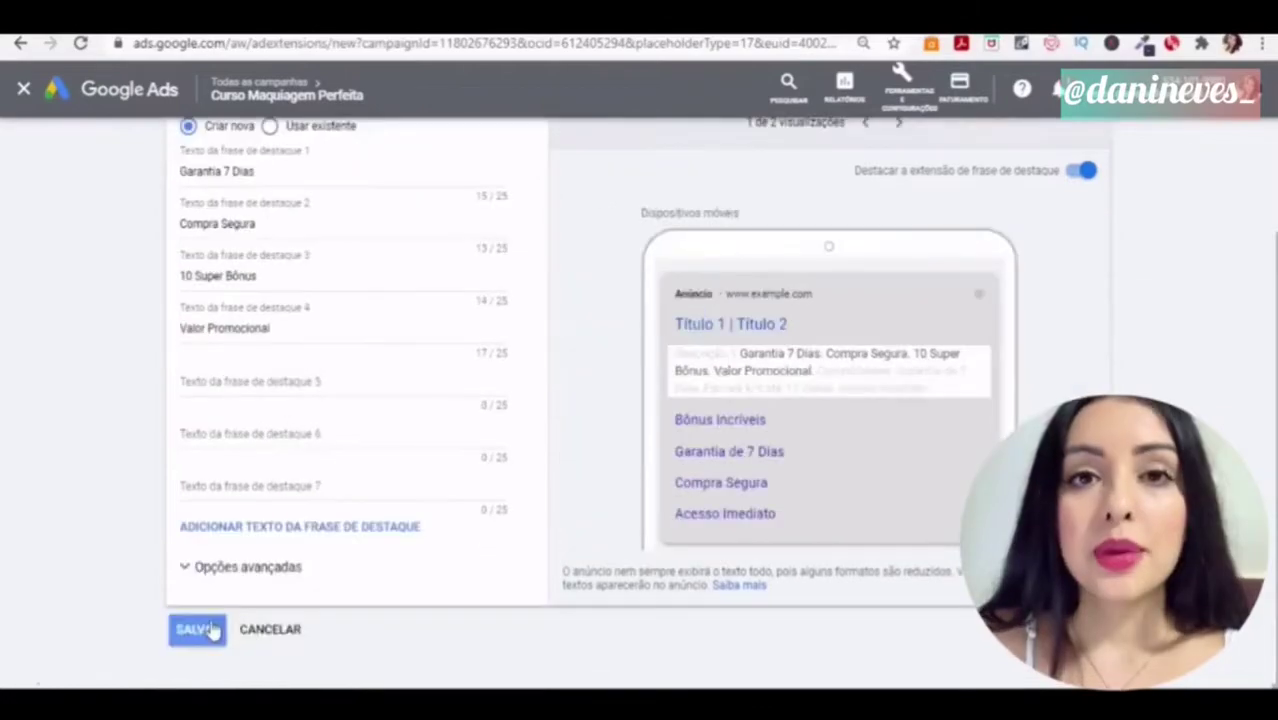
pyautogui.click(212, 629)
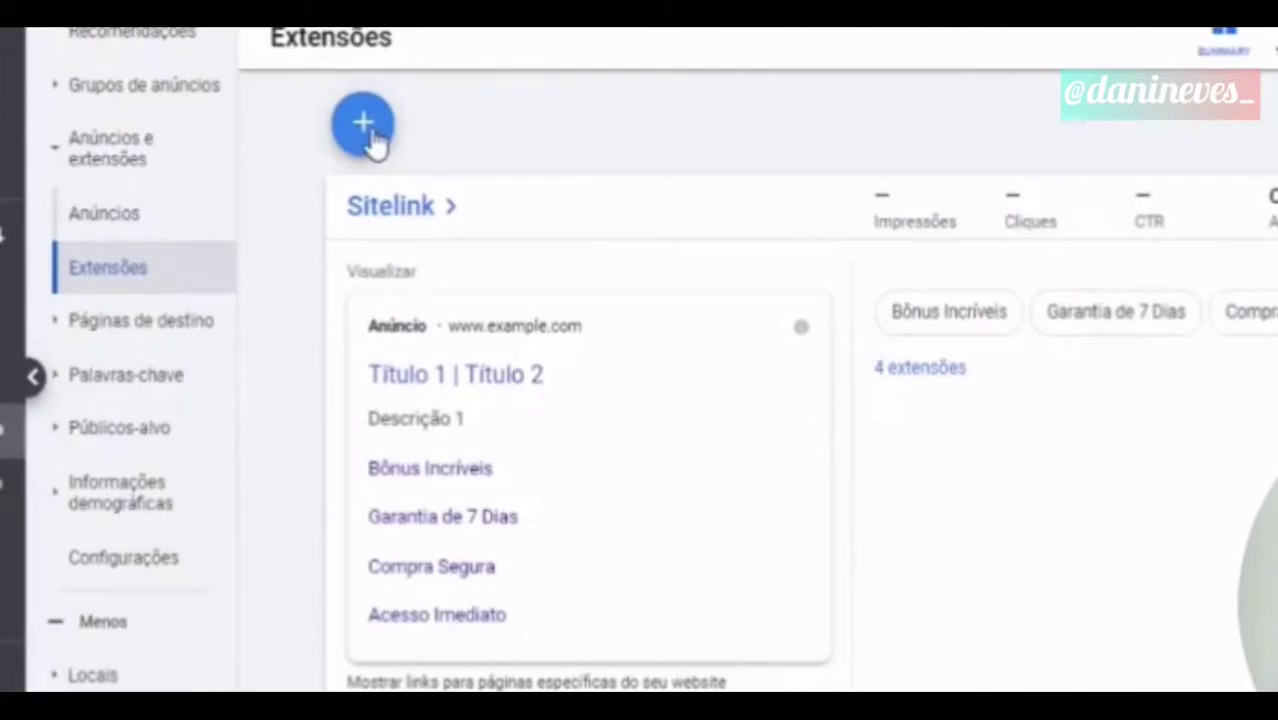
# Start a new structured snippet extension for the campaign and set its first value to "Acesso Imediato"
pyautogui.click(368, 138)
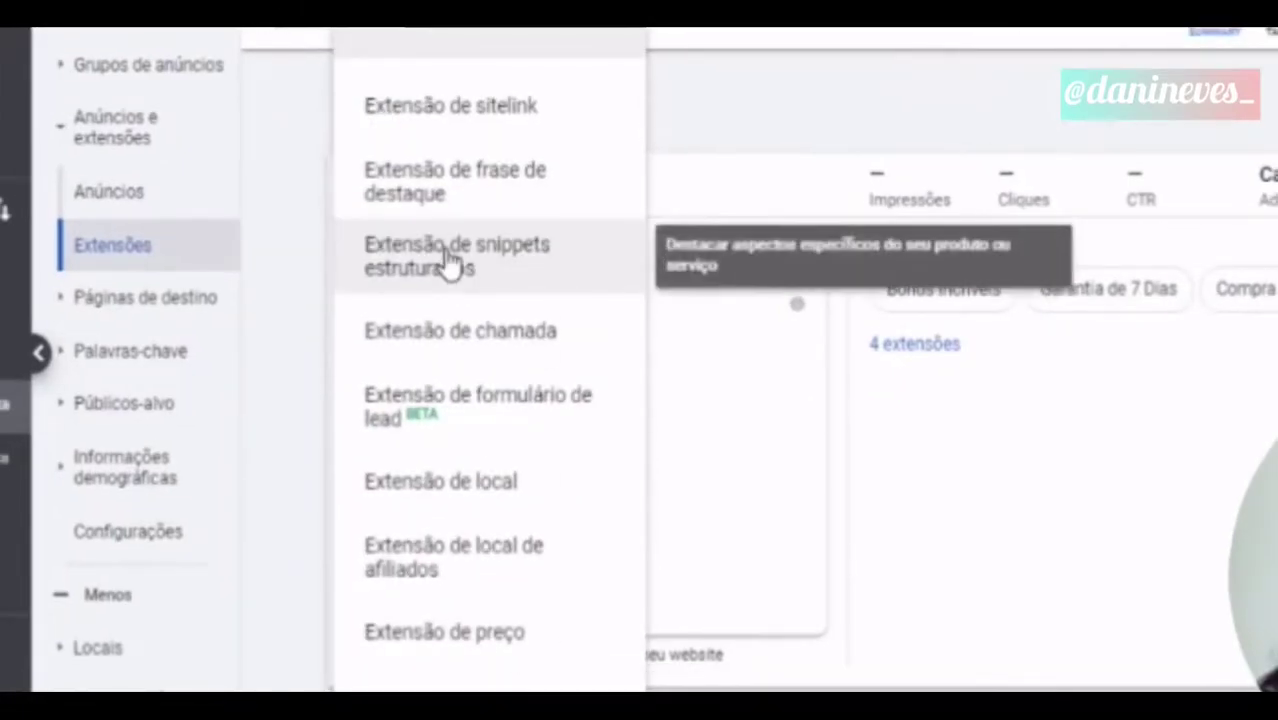
pyautogui.click(450, 262)
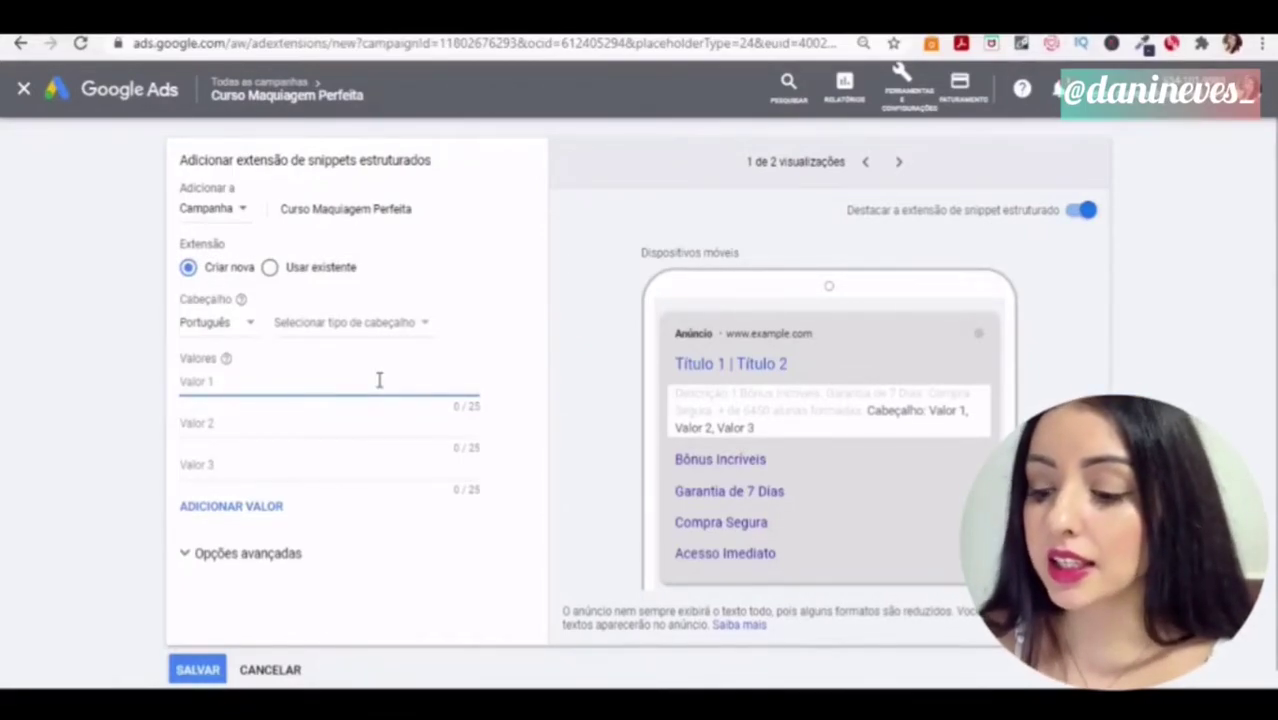
pyautogui.write('Acesso')
pyautogui.write('Imediato')
# Set the second snippet value to "Ganhe + 4 Cursos" and the third to "+ de 6450 alunas formadas"
pyautogui.click(369, 425)
pyautogui.write('Ganhe +')
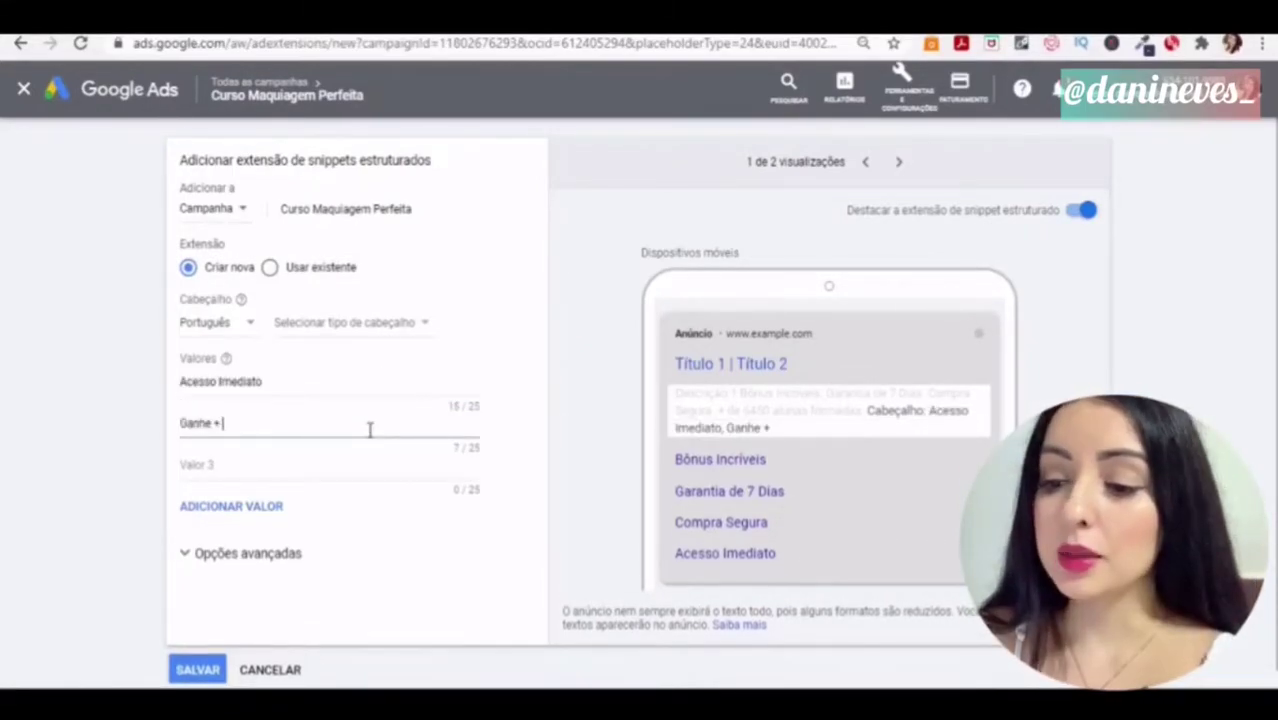
pyautogui.write(' 4 Cursos')
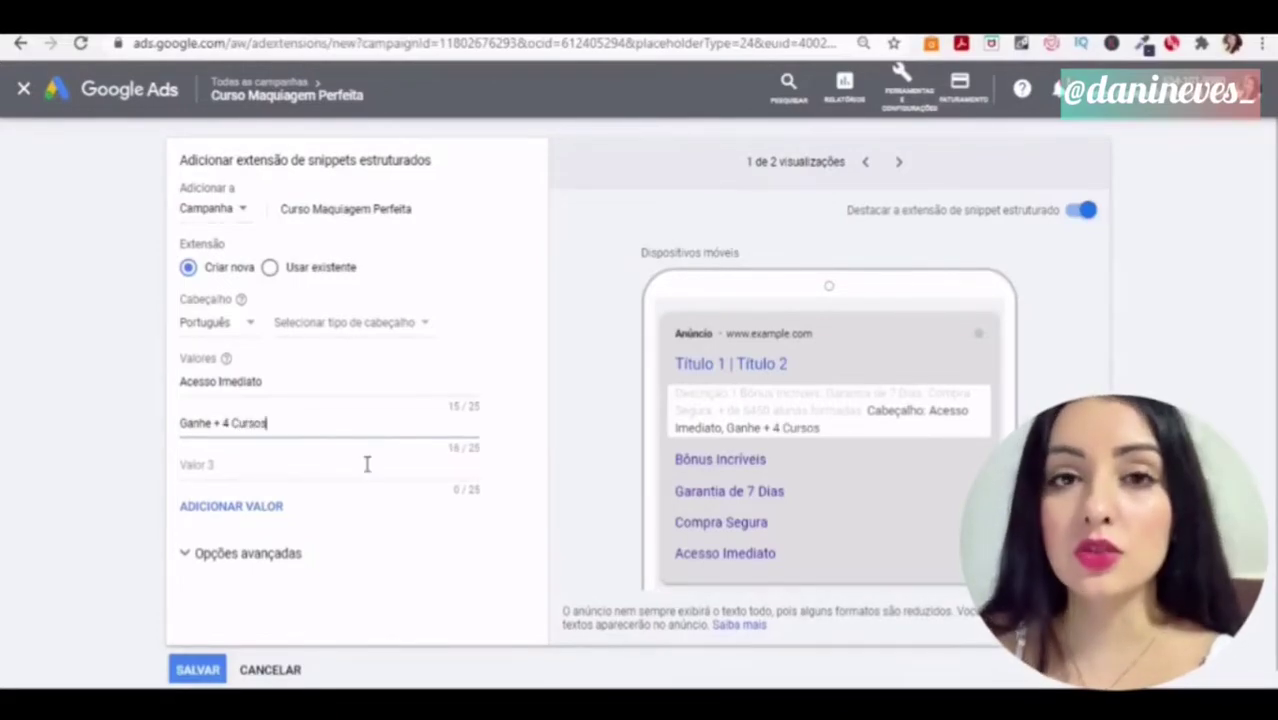
pyautogui.click(368, 468)
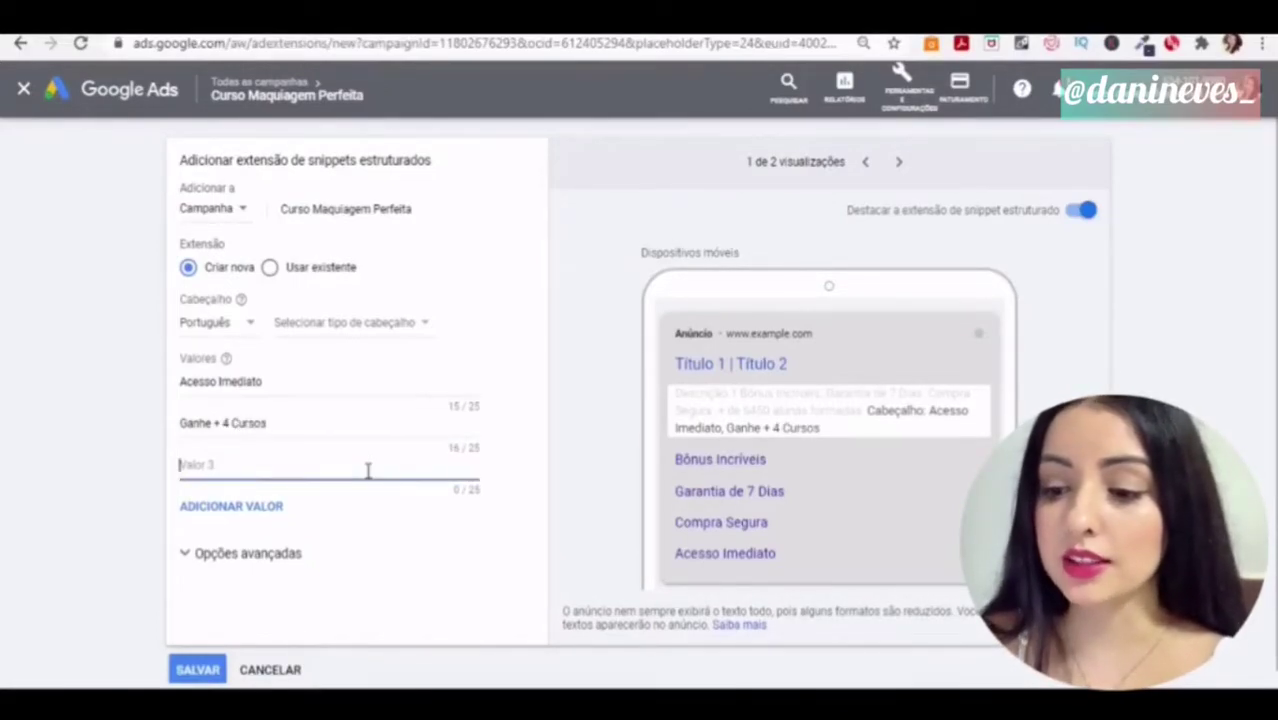
pyautogui.write('+ de 6450 alunas formadas')
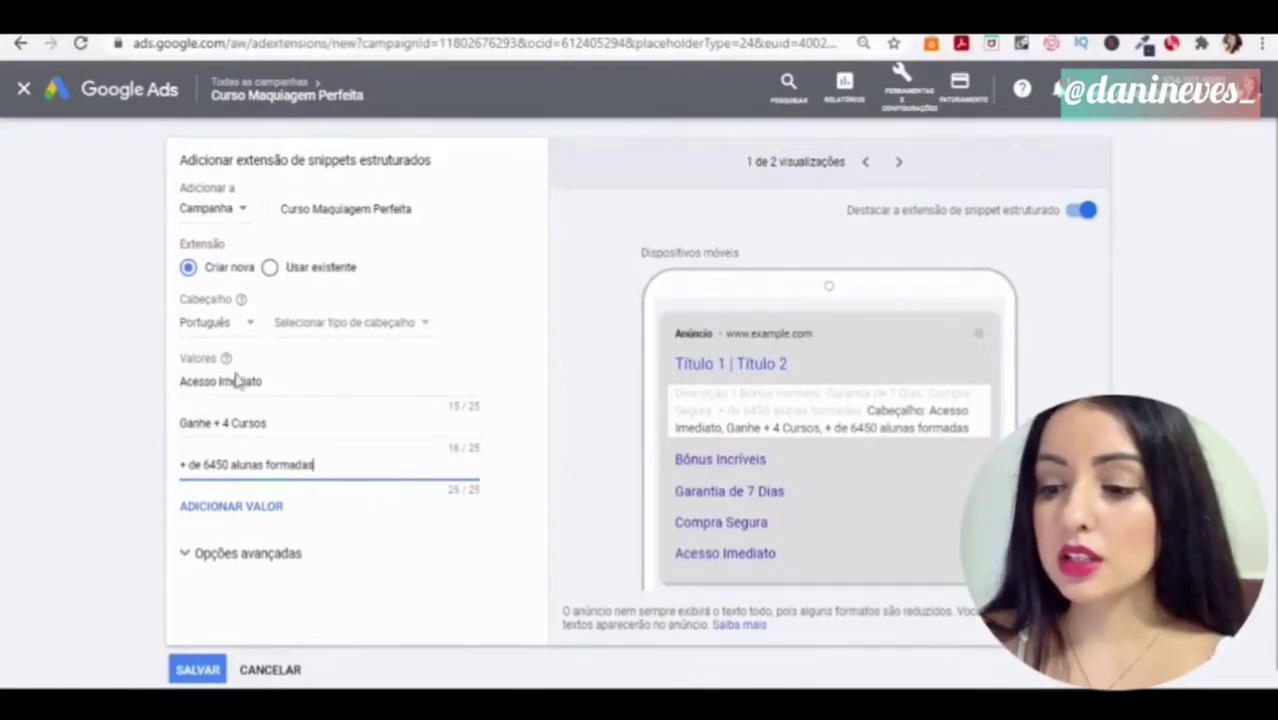
# Add three more empty value fields to the snippet and try to save the extension
pyautogui.click(268, 508)
pyautogui.click(266, 548)
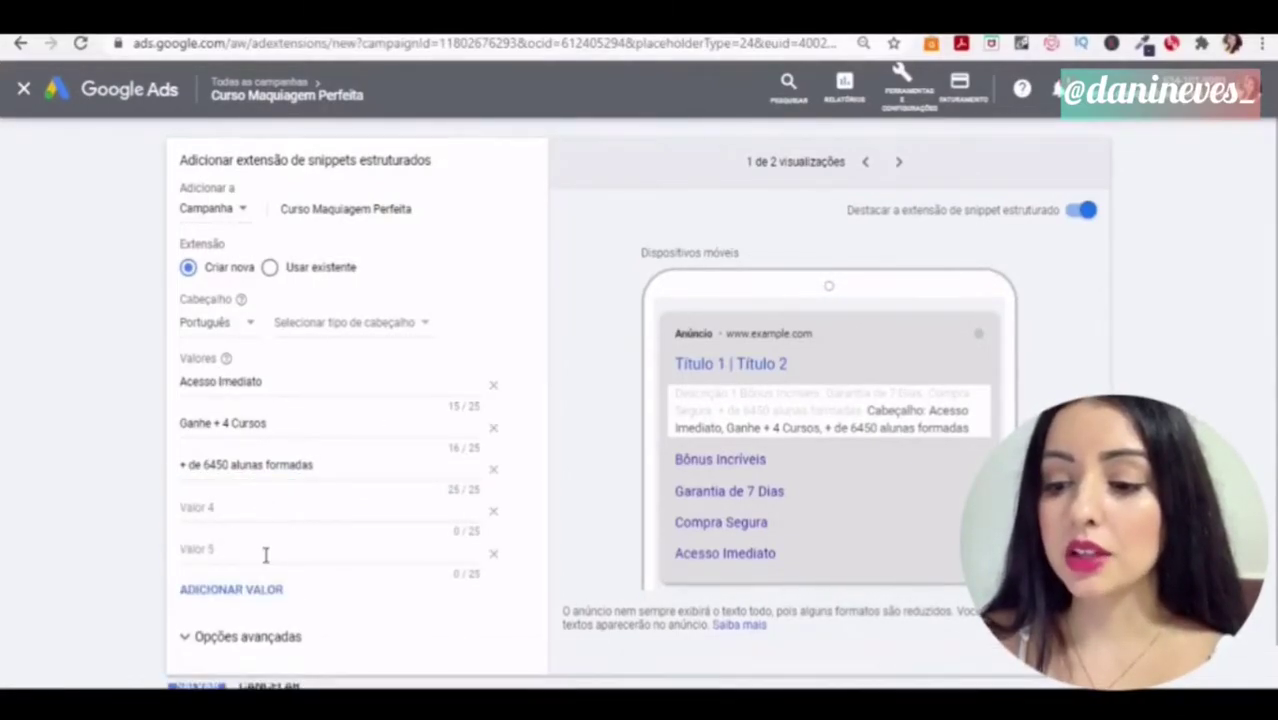
pyautogui.click(266, 589)
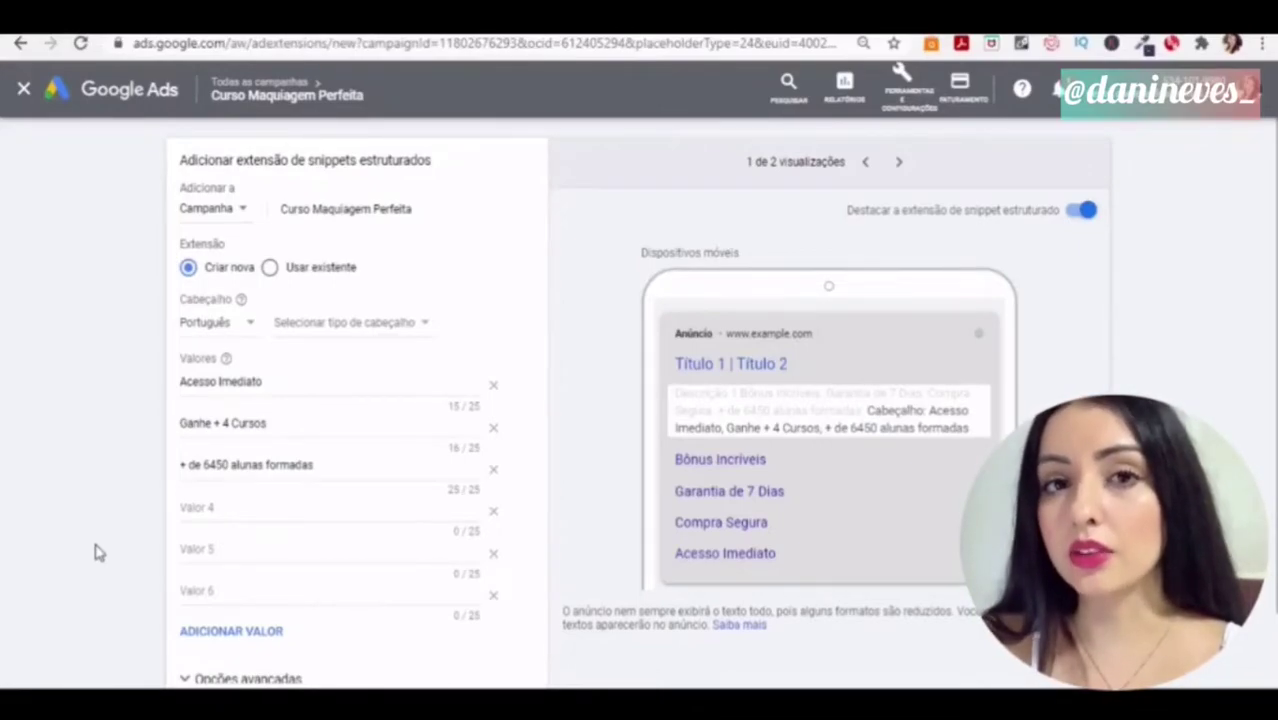
pyautogui.scroll(-2, 58, 508)
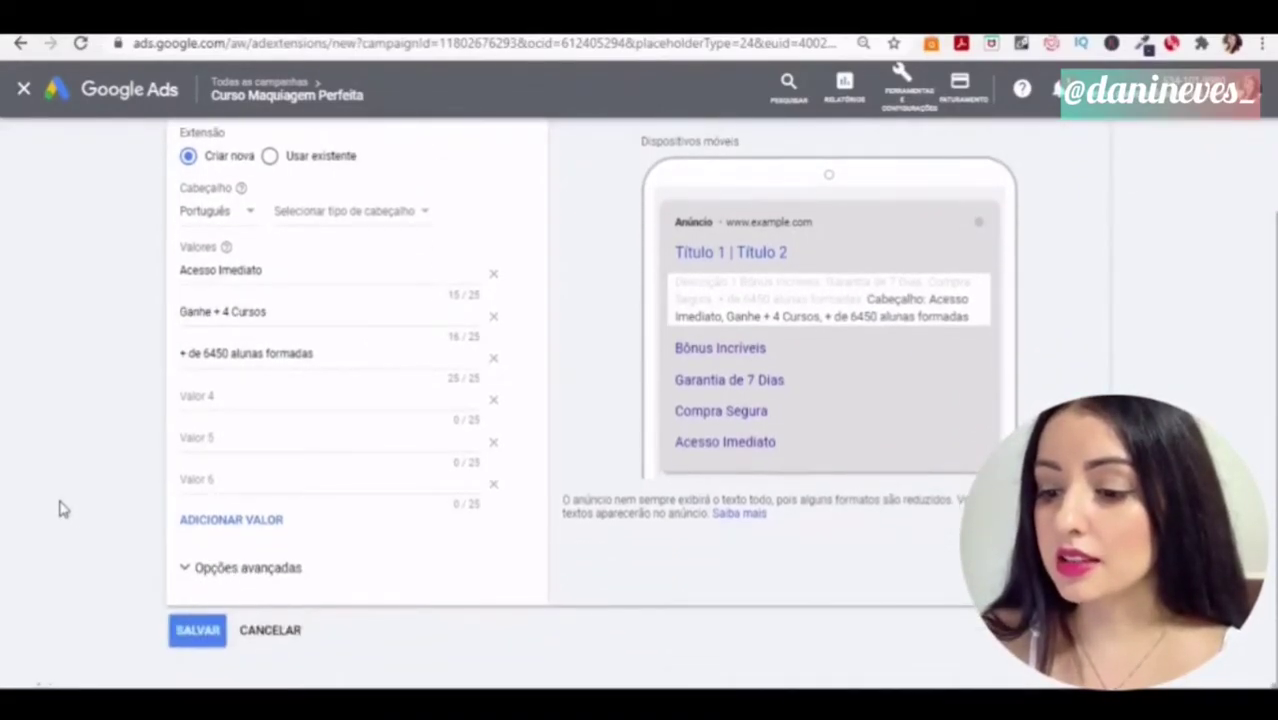
pyautogui.click(195, 625)
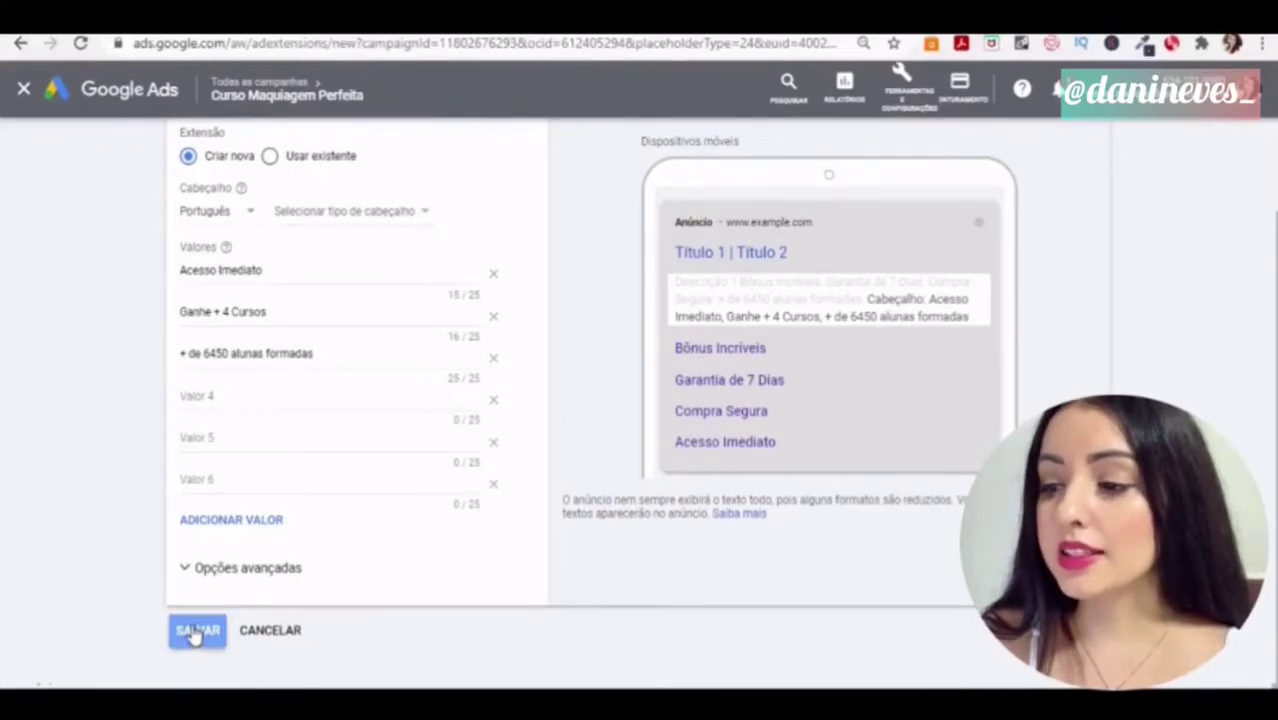
# Set the snippet header type to Comodidades, check it in the ad preview, and save the structured snippet extension
pyautogui.click(378, 213)
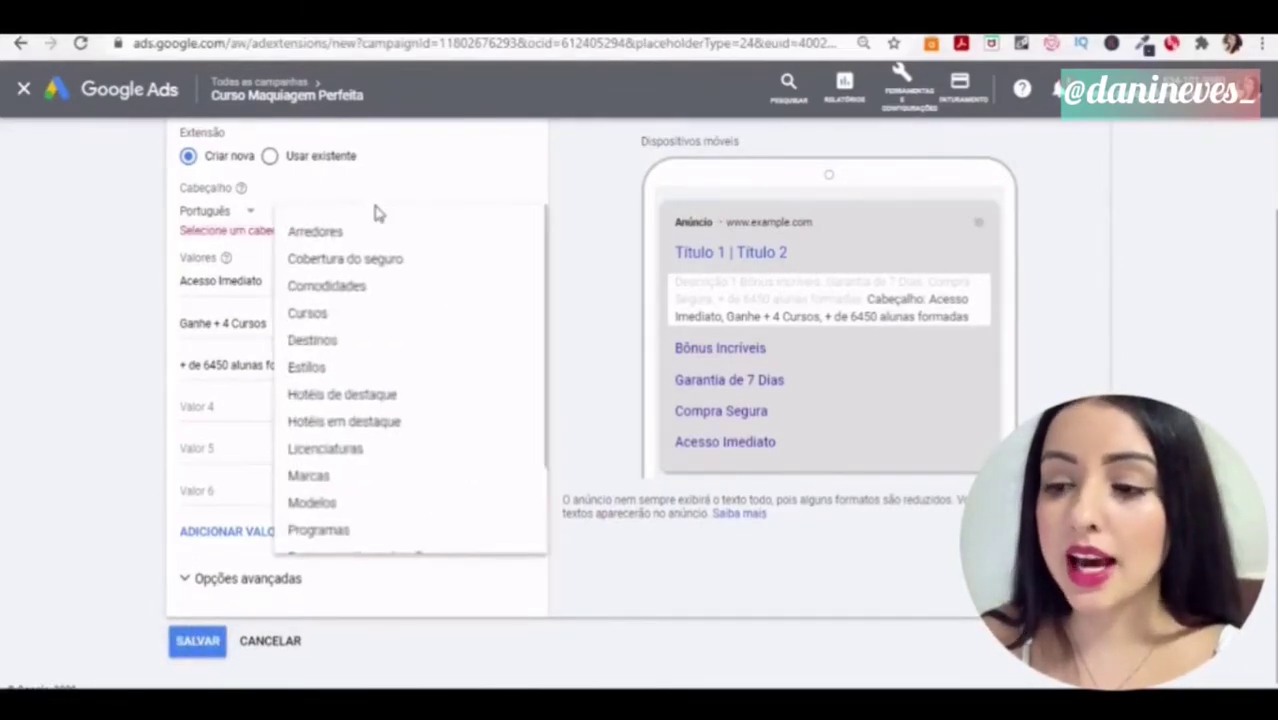
pyautogui.click(357, 288)
pyautogui.moveTo(866, 307); pyautogui.dragTo(918, 338)
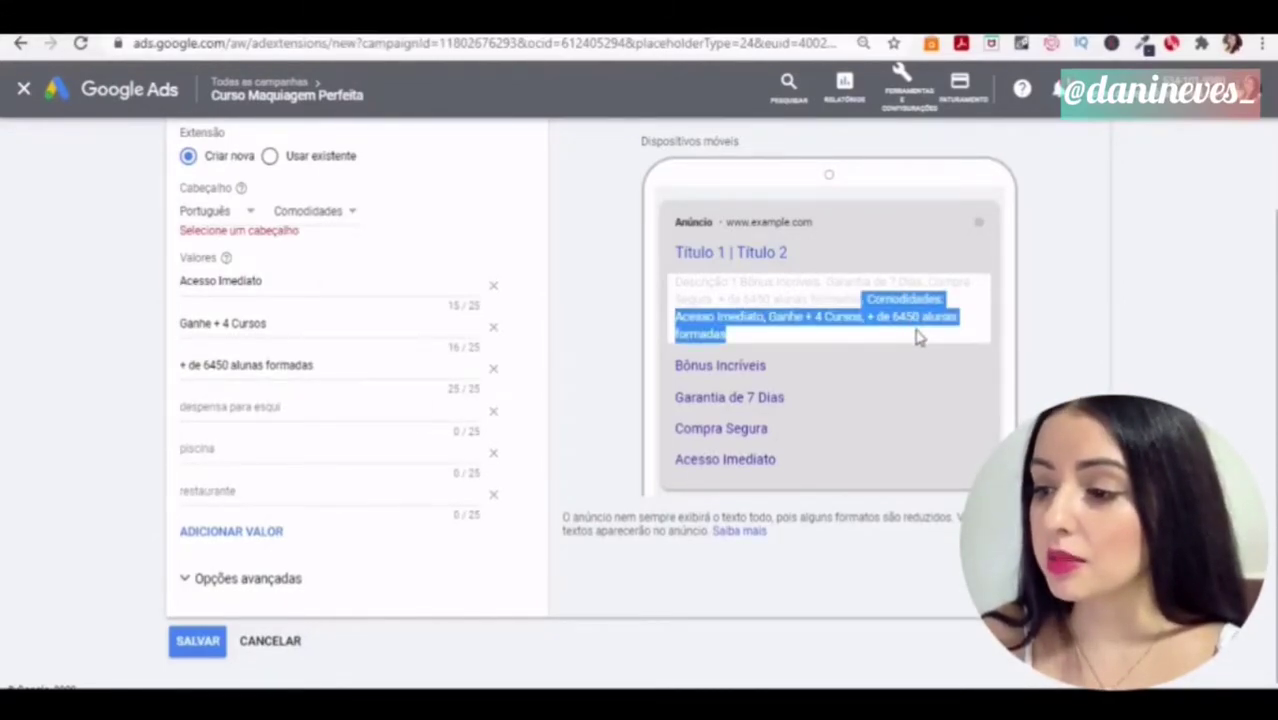
pyautogui.click(918, 338)
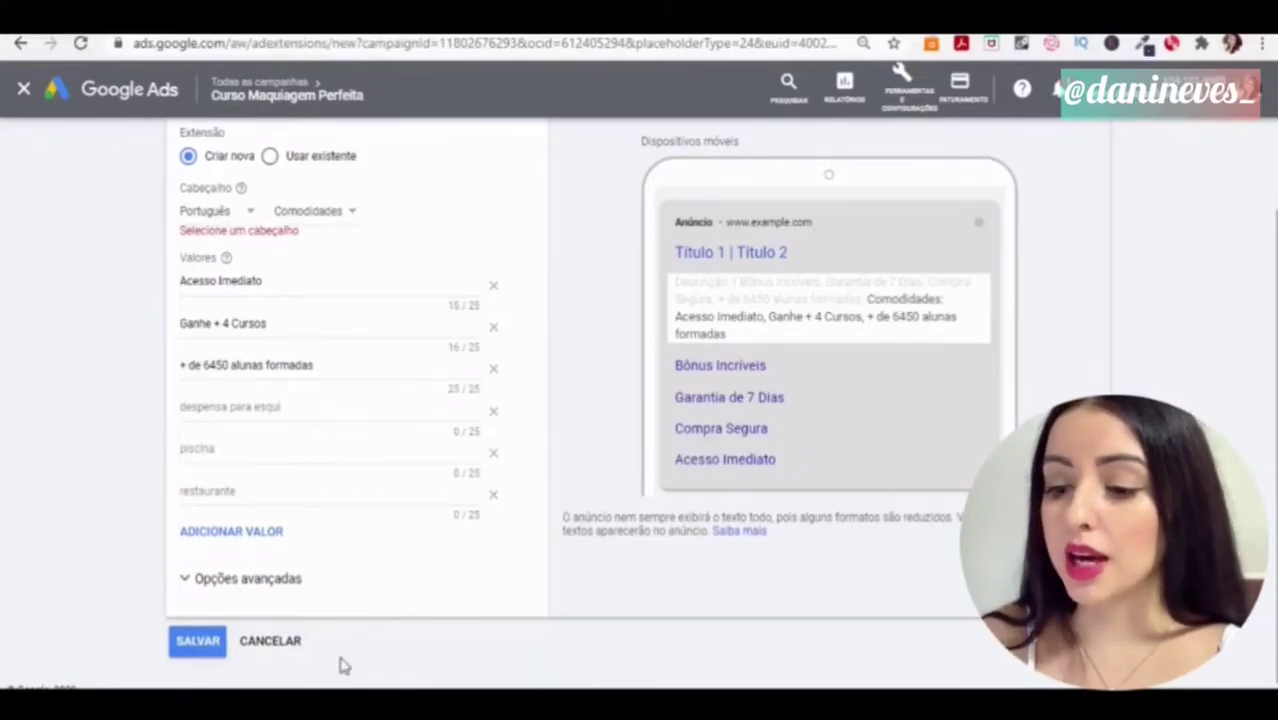
pyautogui.click(200, 641)
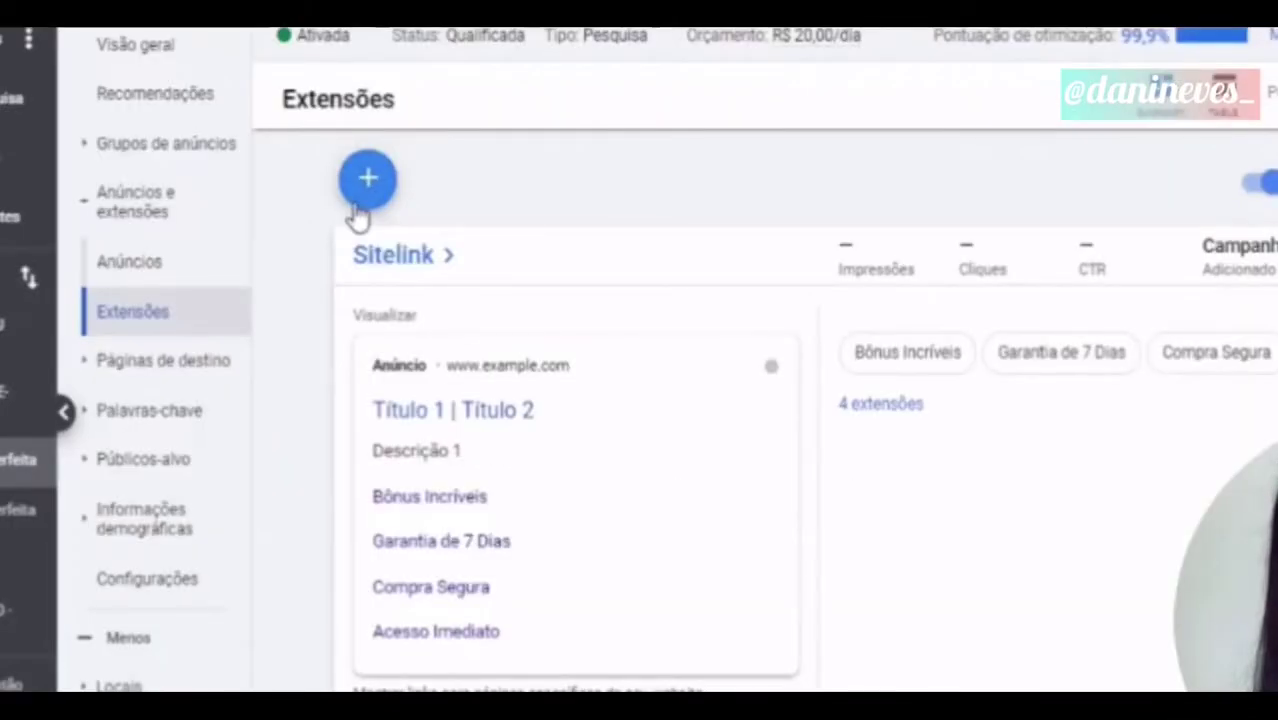
# Start a new price extension for the campaign and set its type to Serviços
pyautogui.click(360, 210)
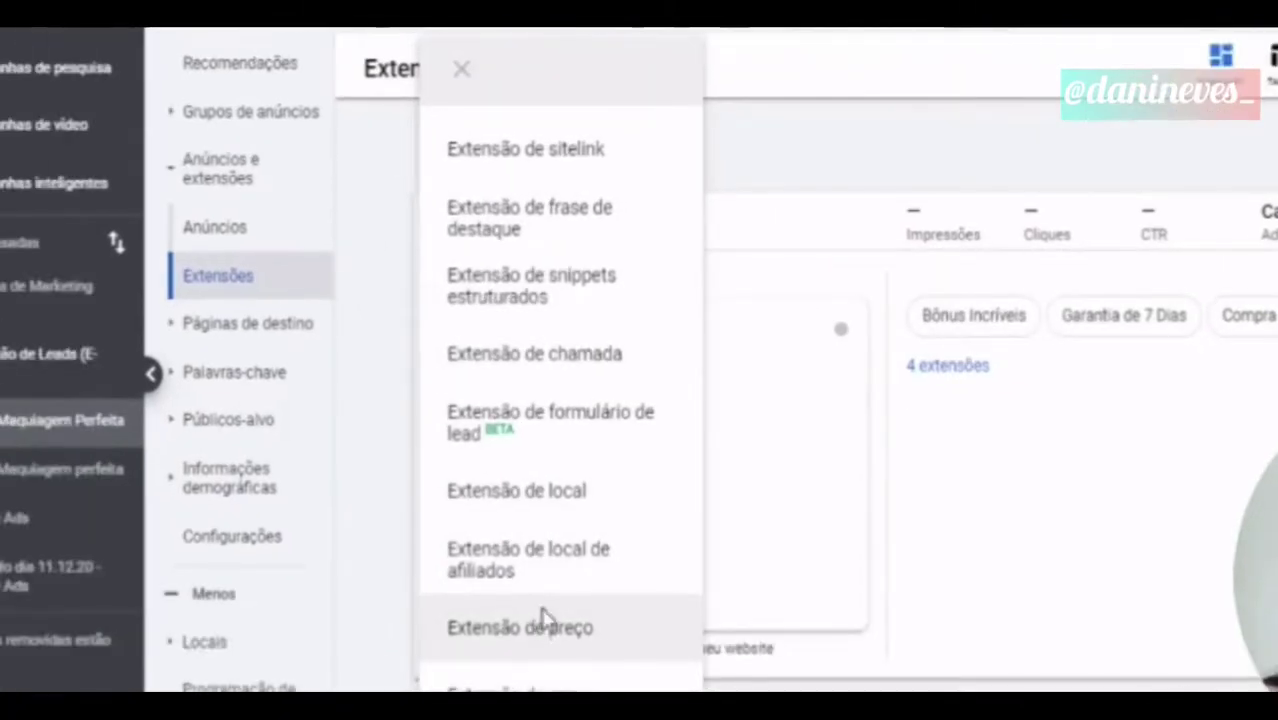
pyautogui.click(440, 673)
pyautogui.click(478, 268)
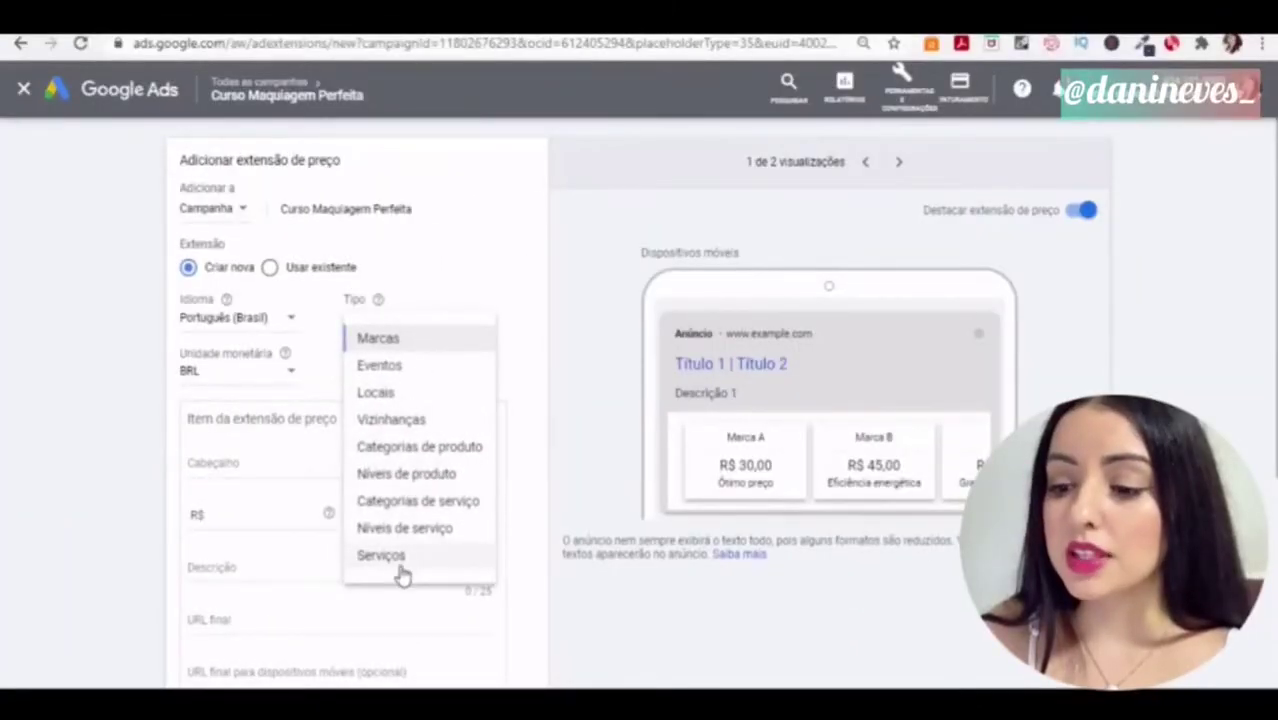
pyautogui.click(400, 572)
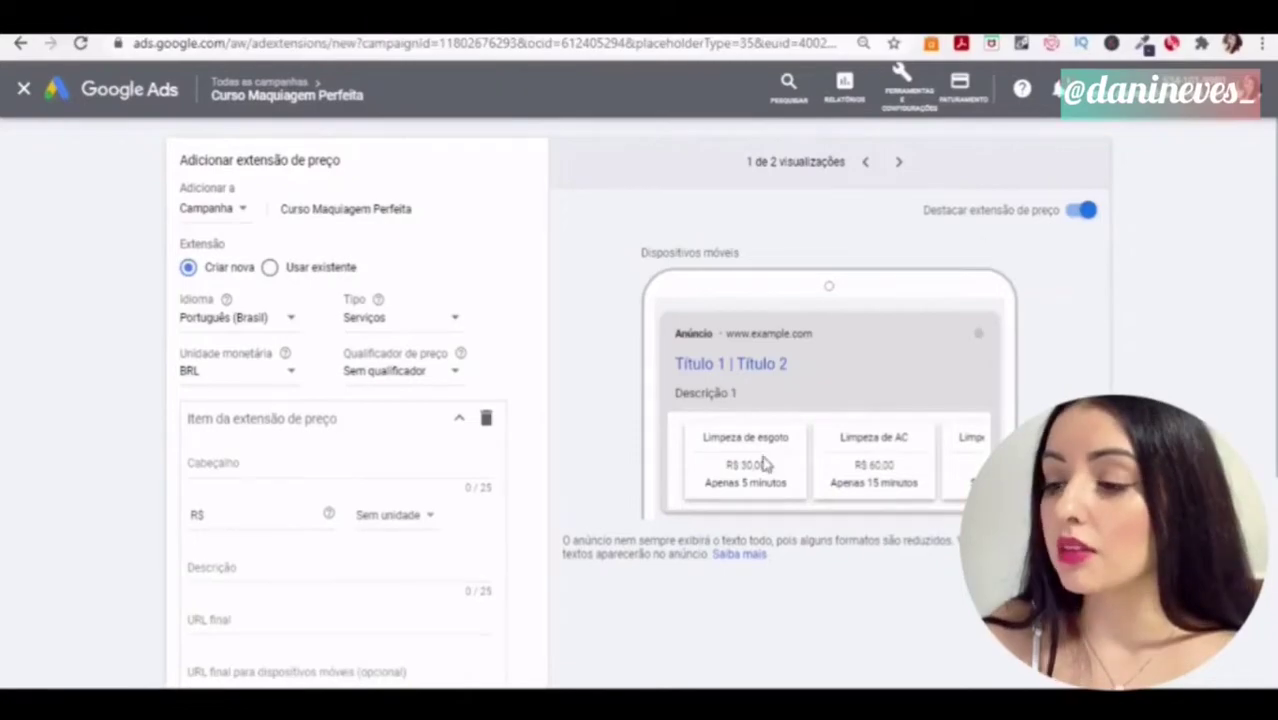
# Check the desktop preview, and set the first price item's header to "Pagamento à Vista" and its price to R$ 49,90
pyautogui.click(898, 161)
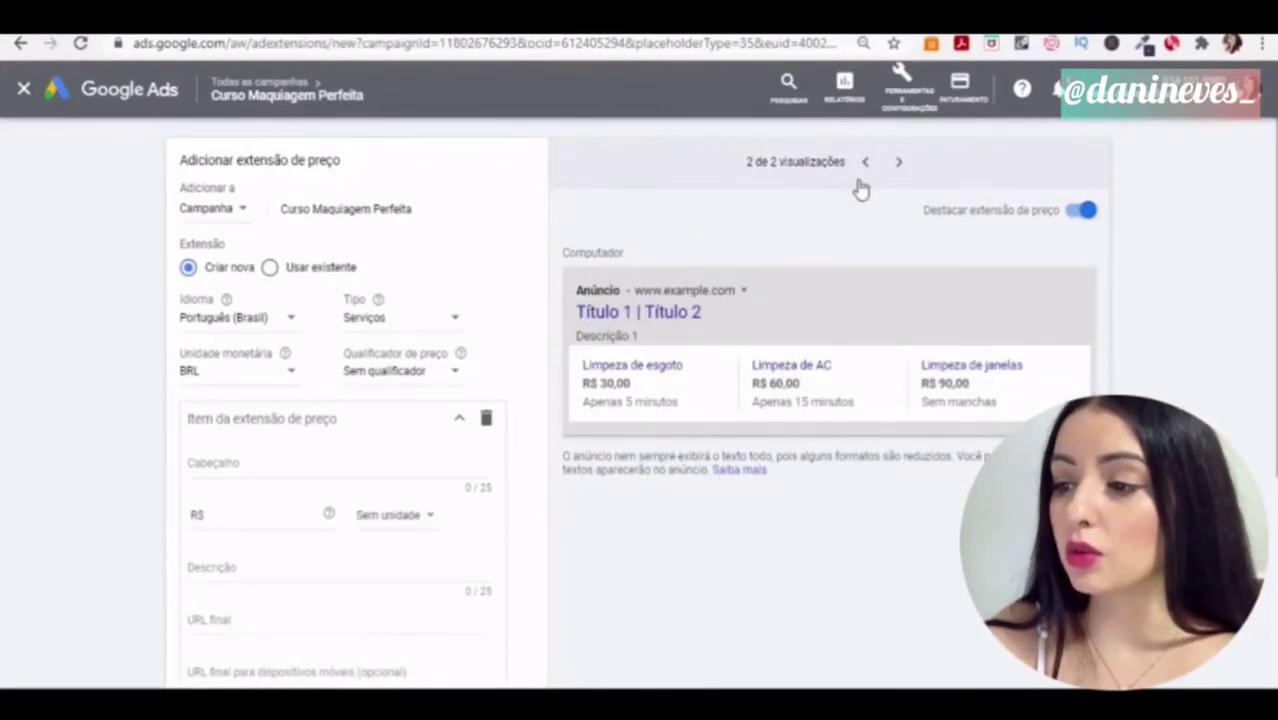
pyautogui.click(865, 161)
pyautogui.click(268, 462)
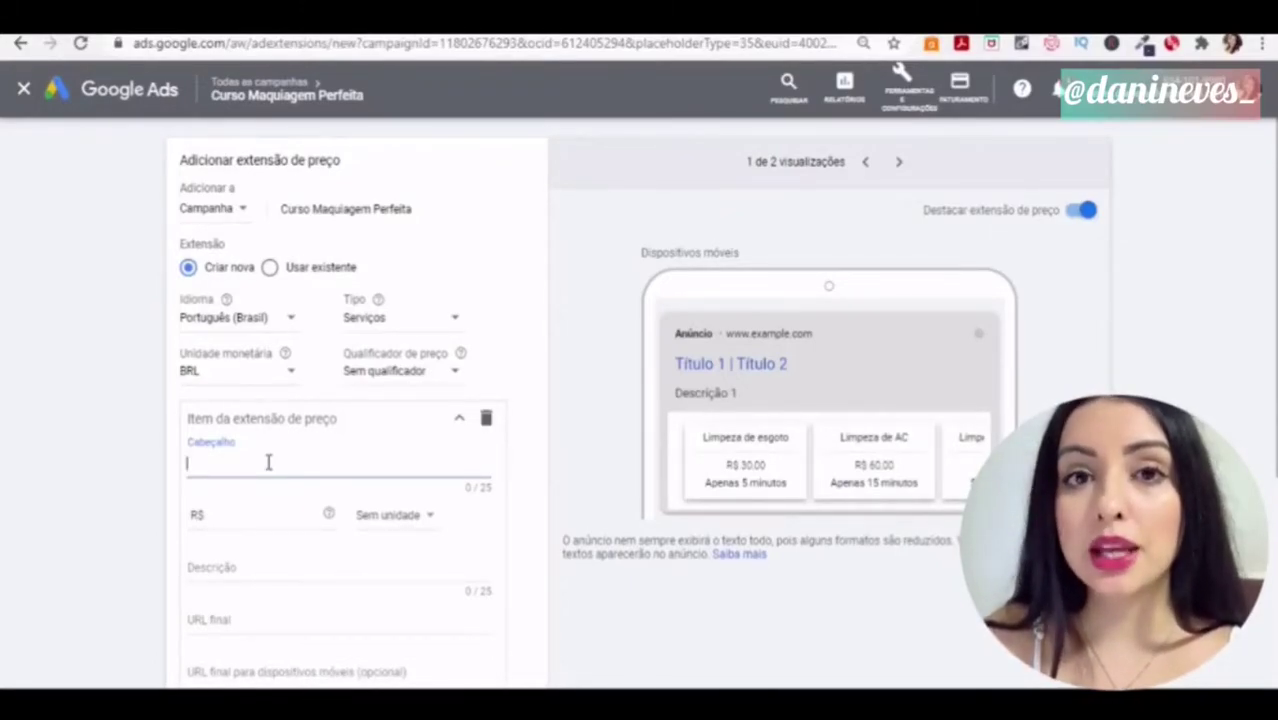
pyautogui.write('Pa')
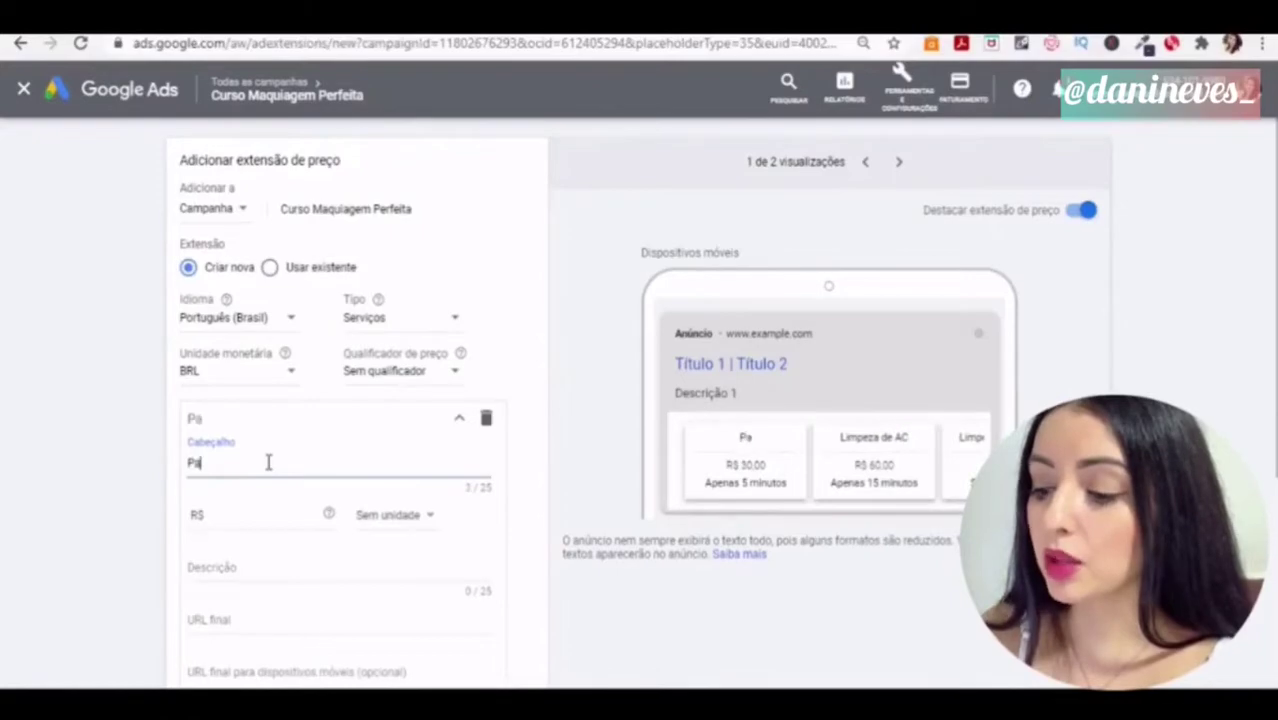
pyautogui.write('gamento à Vista')
pyautogui.click(261, 513)
pyautogui.write('49,90')
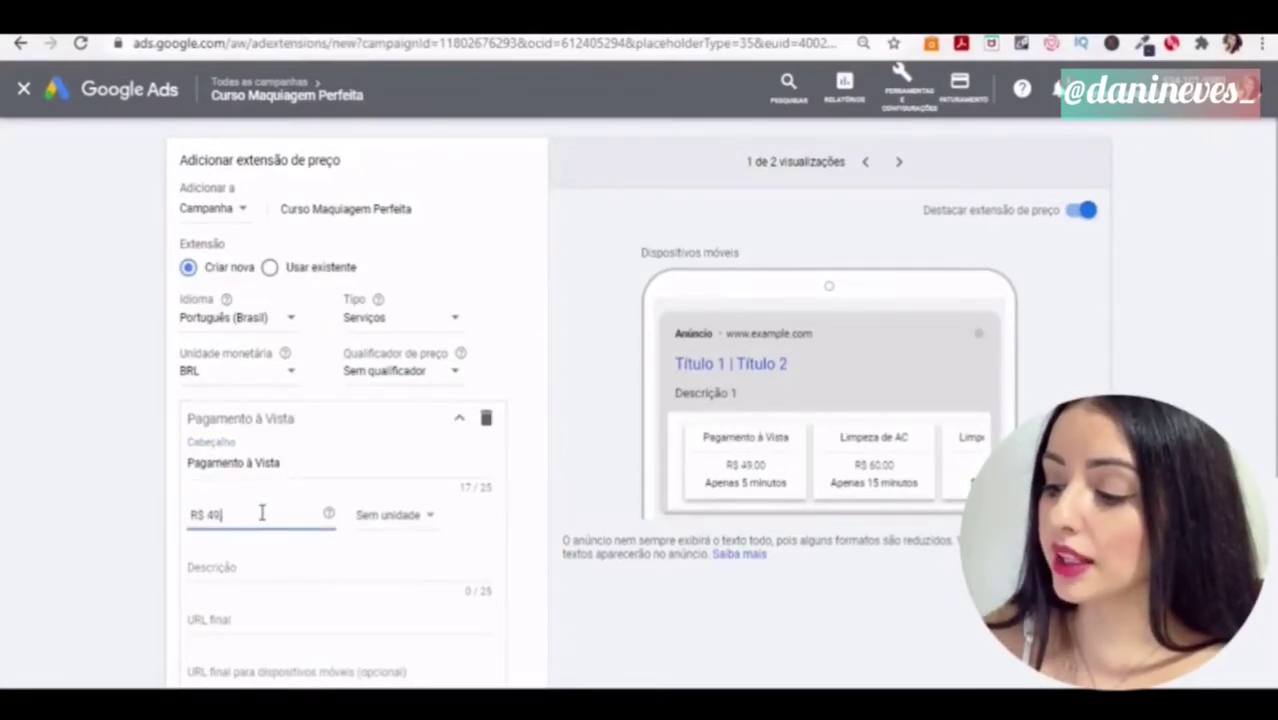
# Set the first price item's description to "À vista" and its final URL to the maquiagemperfeita.com.br affiliate sales page link
pyautogui.click(320, 571)
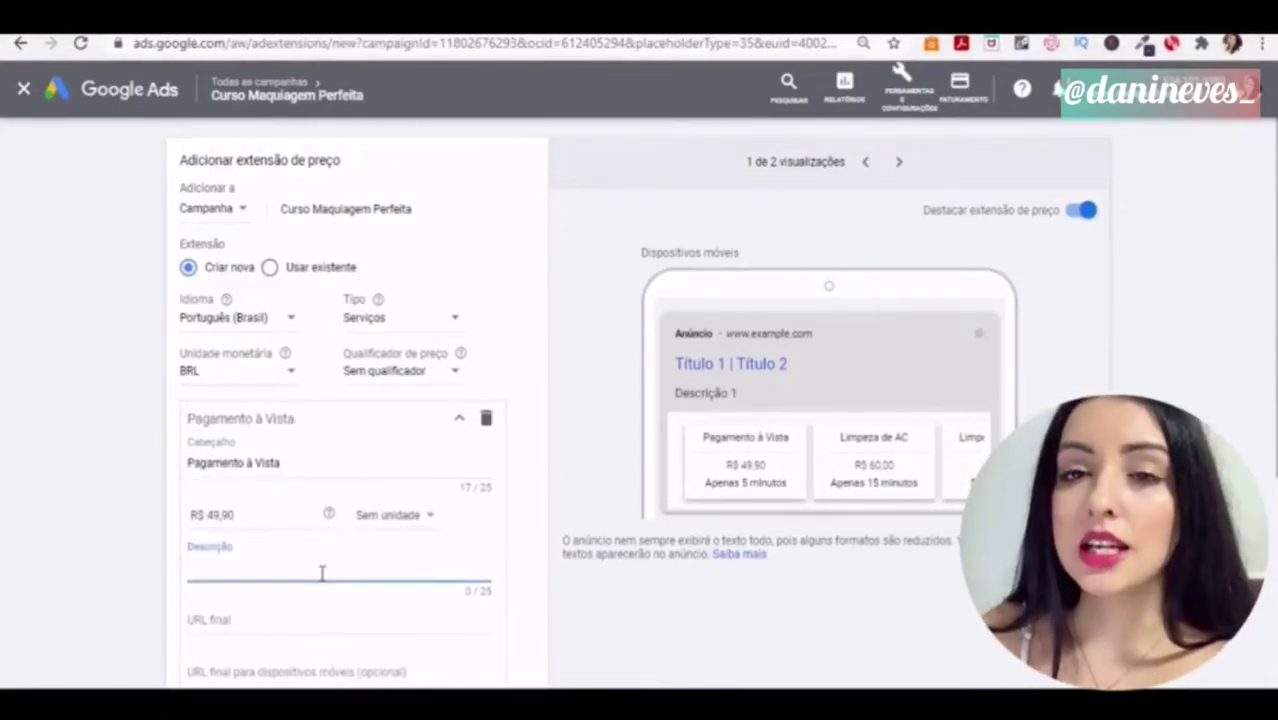
pyautogui.write('à')
pyautogui.press('BackSpace')
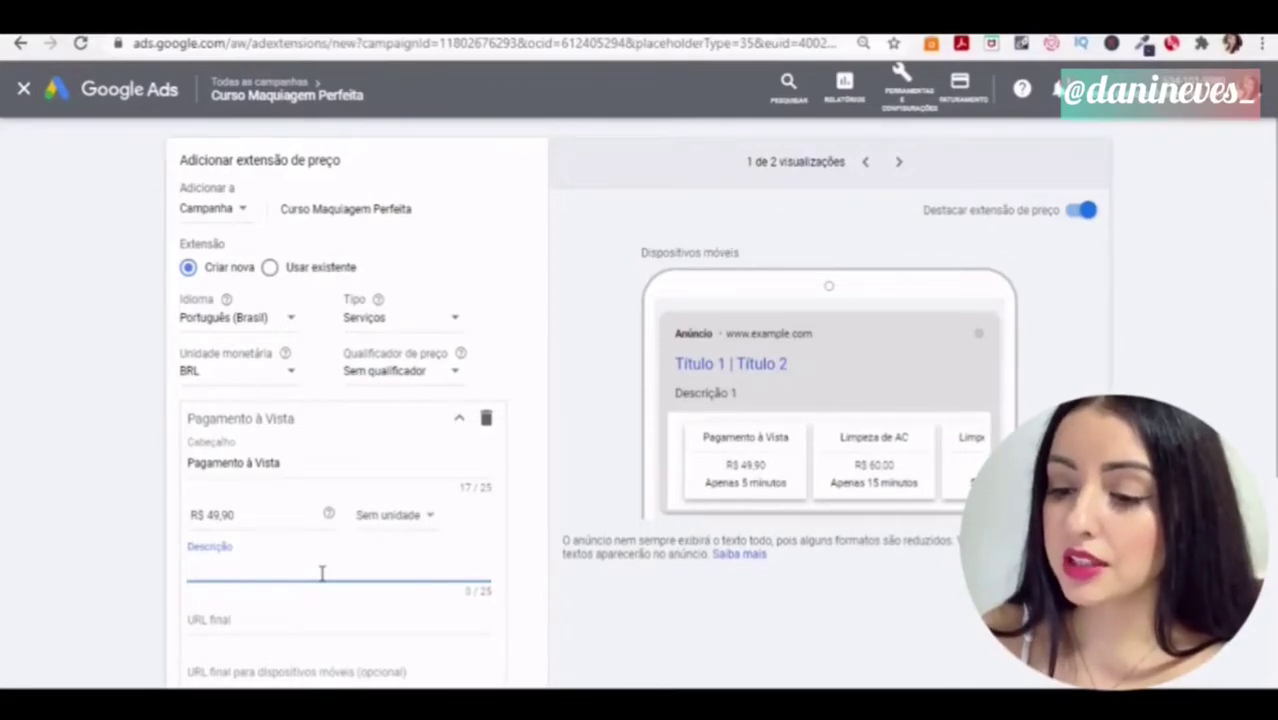
pyautogui.write('A vista')
pyautogui.click(268, 611)
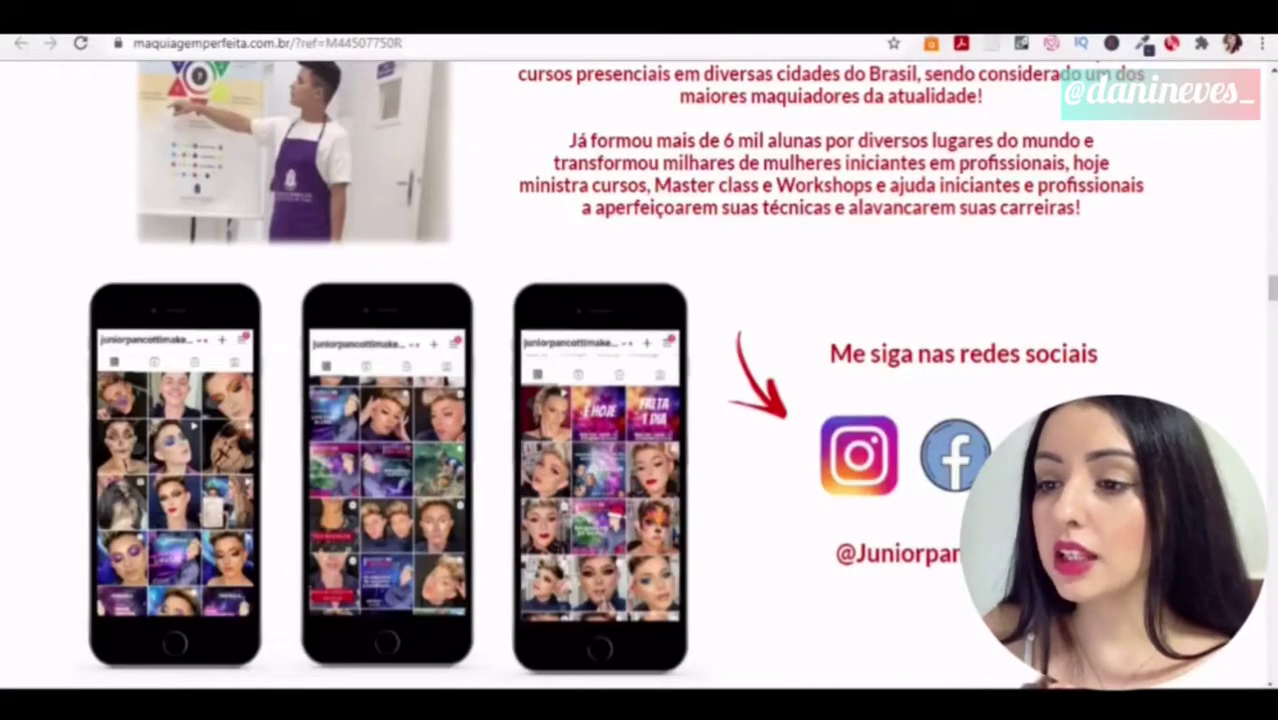
pyautogui.click(352, 44)
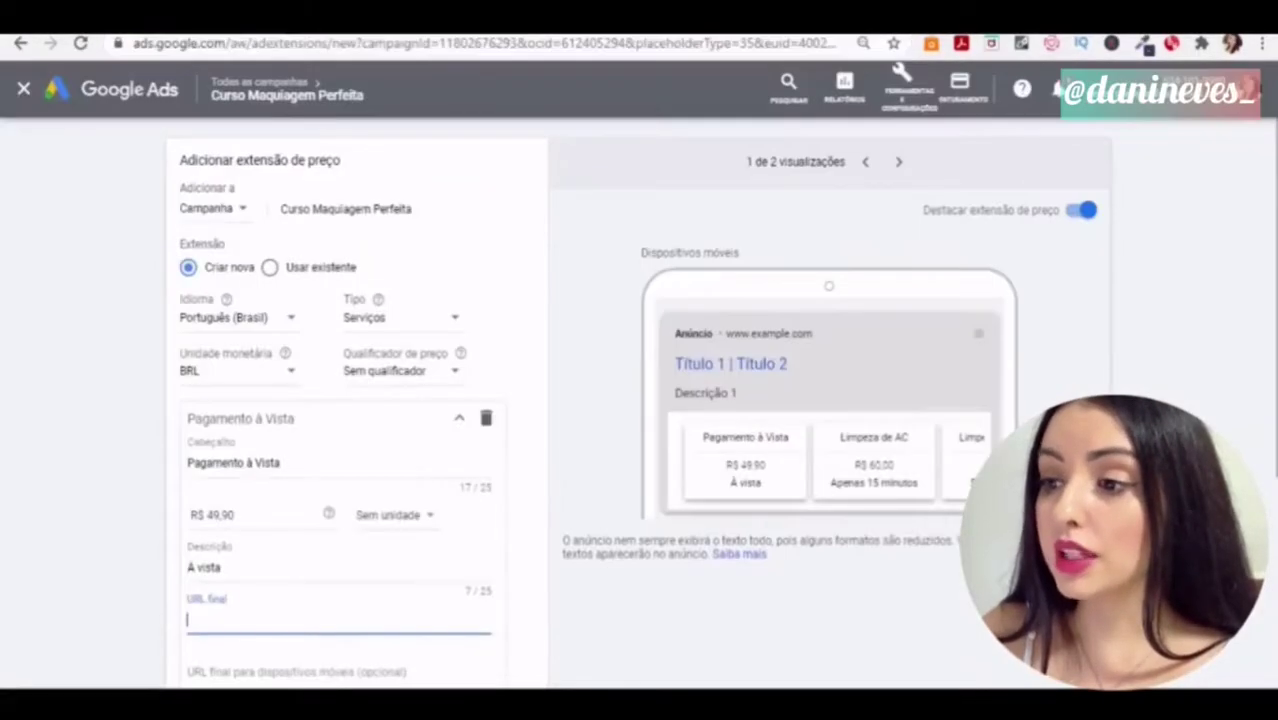
pyautogui.write('https://maquiagemperfeita.com.br/?ref=M44507750R')
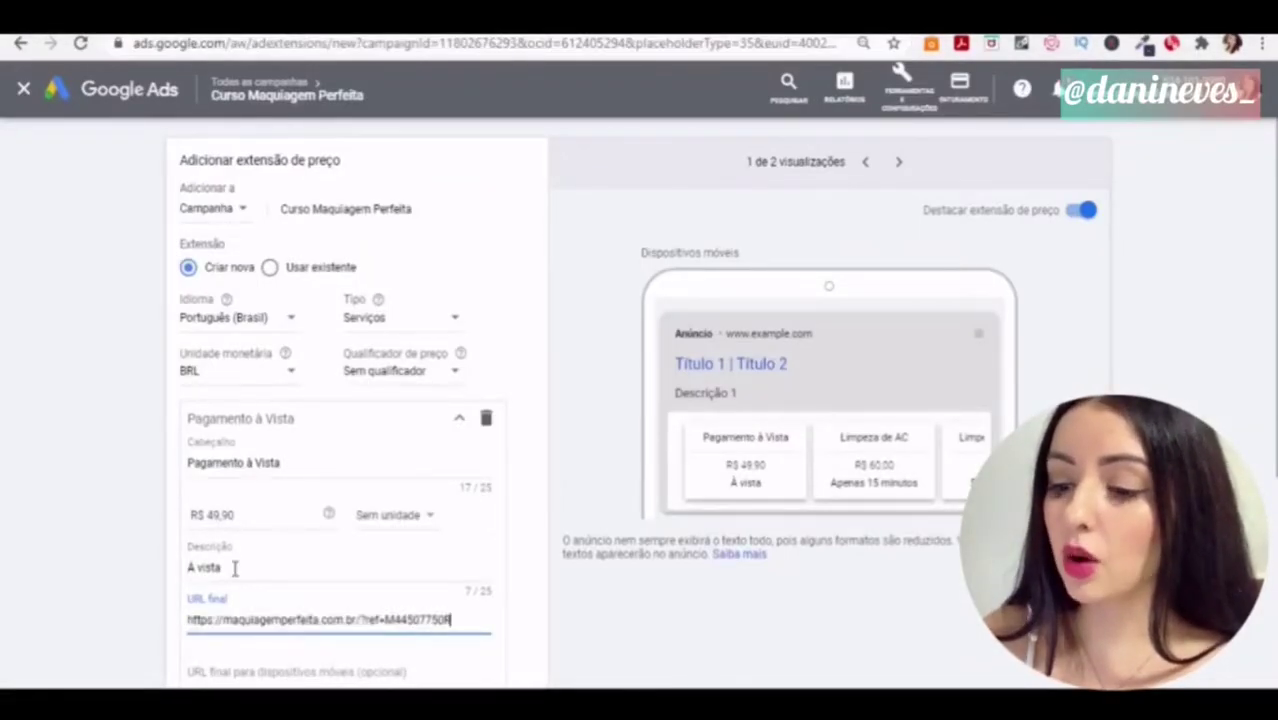
# Expand the second price item and set its header to "Boleto Bancário" and its price to R$ 49,90
pyautogui.scroll(-3, 465, 399)
pyautogui.click(462, 390)
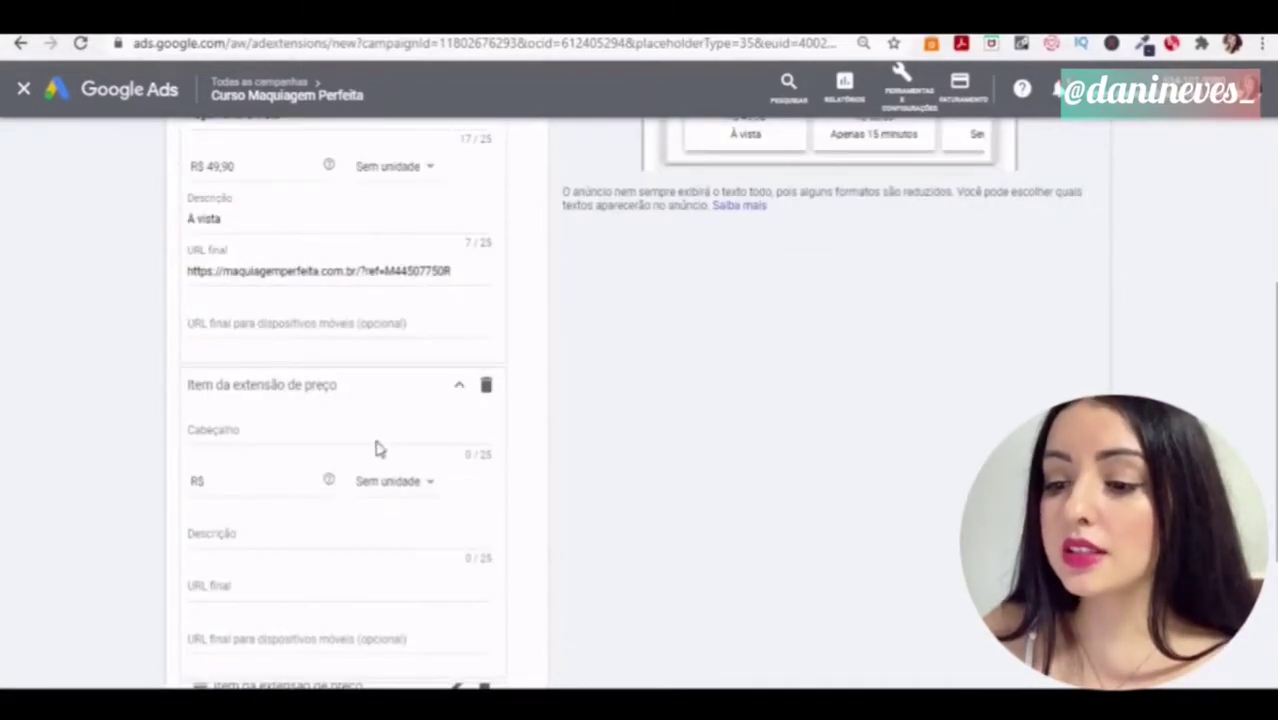
pyautogui.click(244, 429)
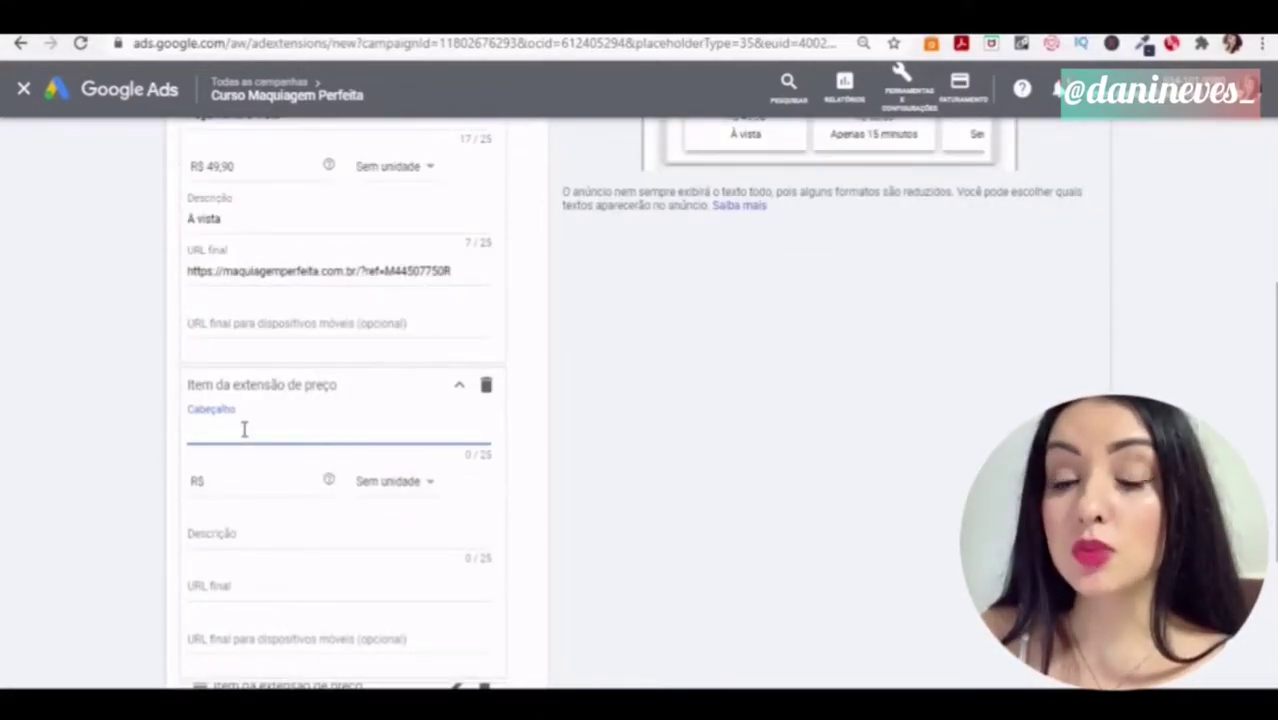
pyautogui.write('Boleto Bancário')
pyautogui.click(262, 477)
pyautogui.write('49')
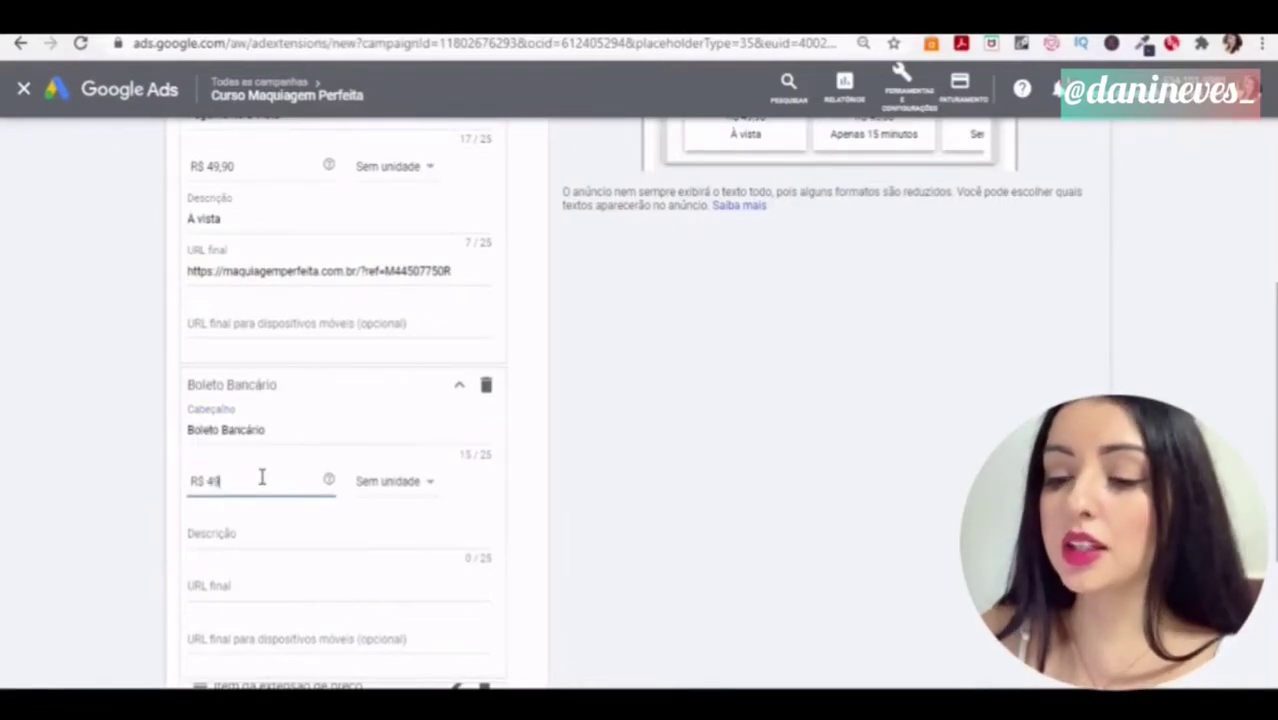
pyautogui.write(',90')
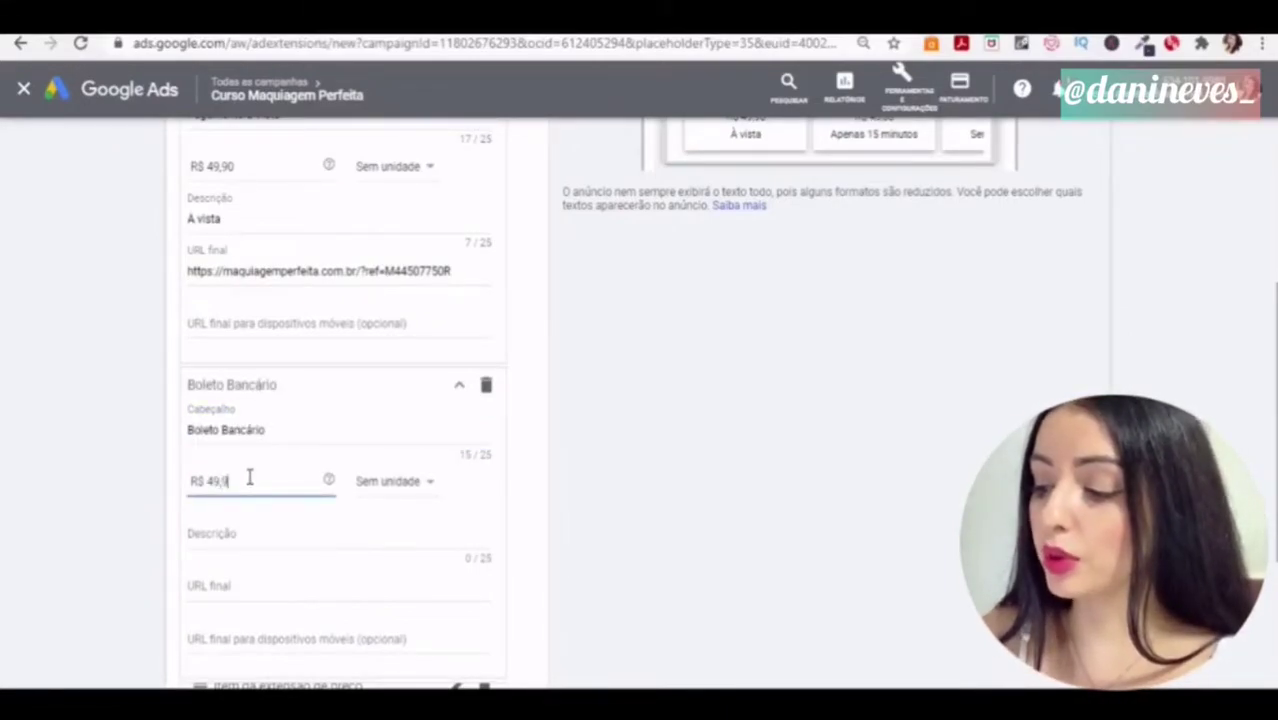
pyautogui.click(422, 489)
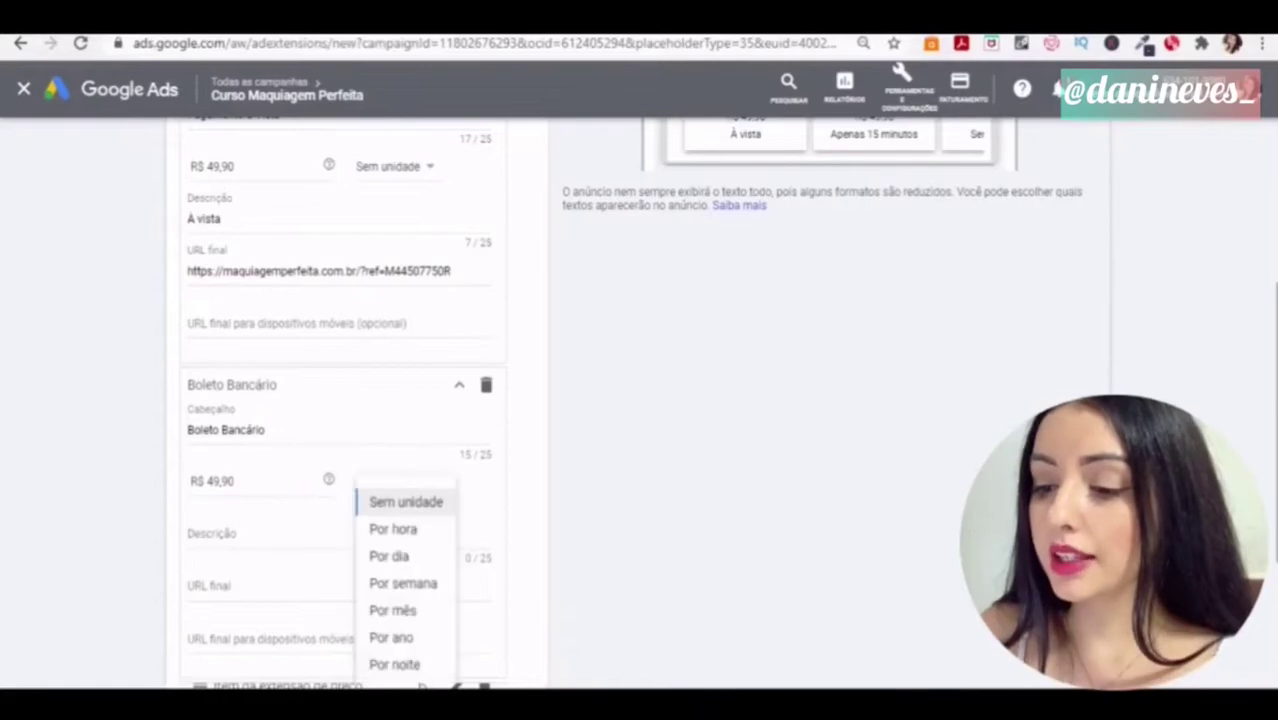
pyautogui.click(60, 482)
# Set the Boleto Bancário item's description to "Pagamento Via Boleto" and its final URL to the same affiliate sales page link
pyautogui.click(364, 532)
pyautogui.write('Pa')
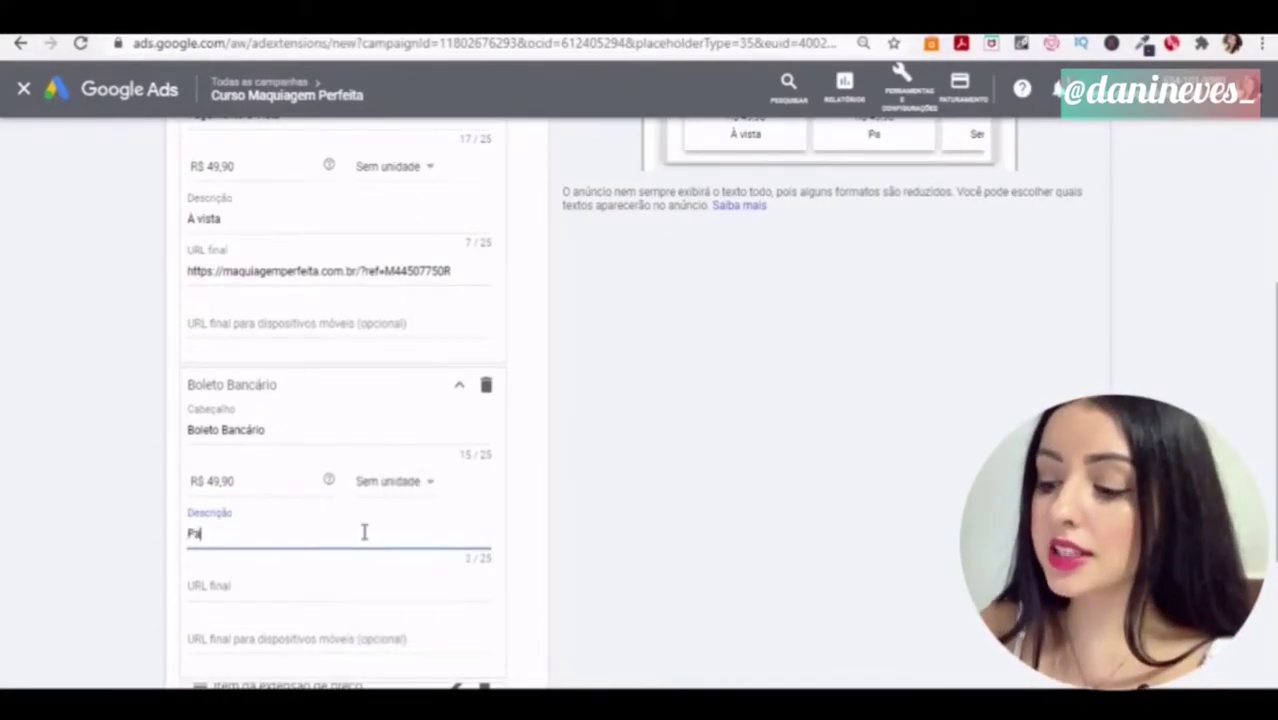
pyautogui.write('gamento Via Boleto')
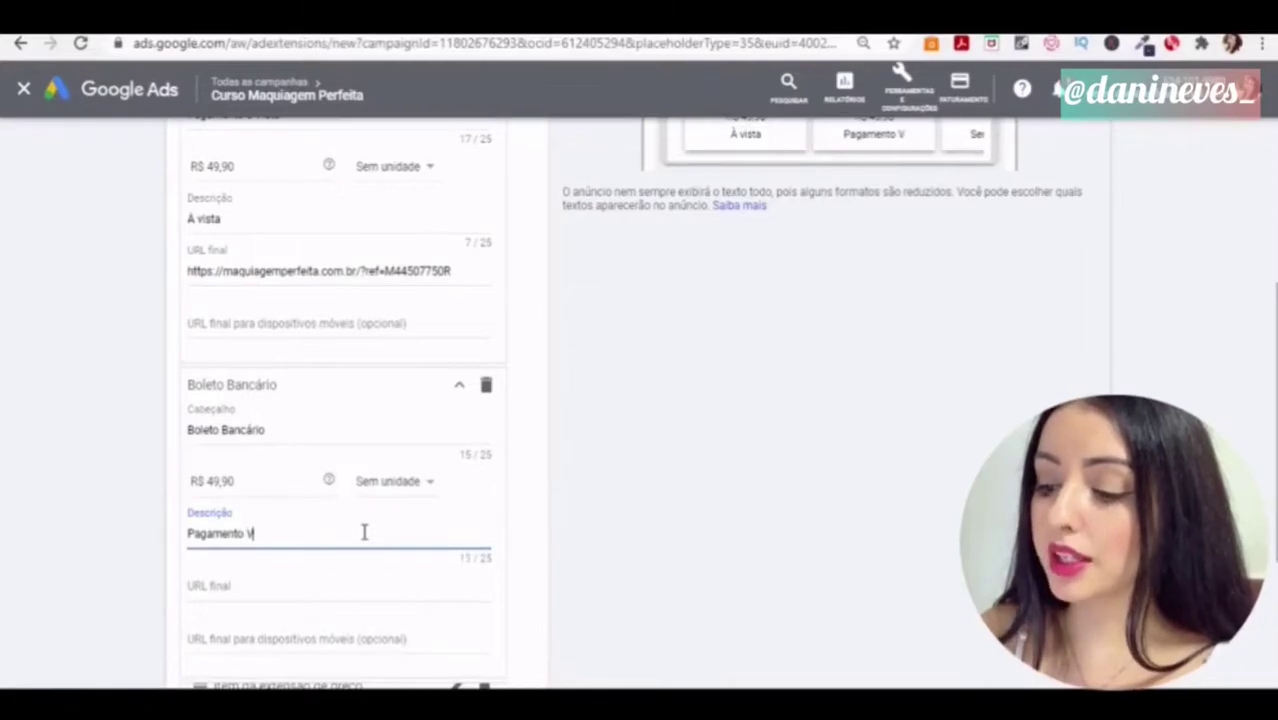
pyautogui.click(334, 585)
pyautogui.write('https://maquiagemperfeita.com.br/?ref=M44507750R')
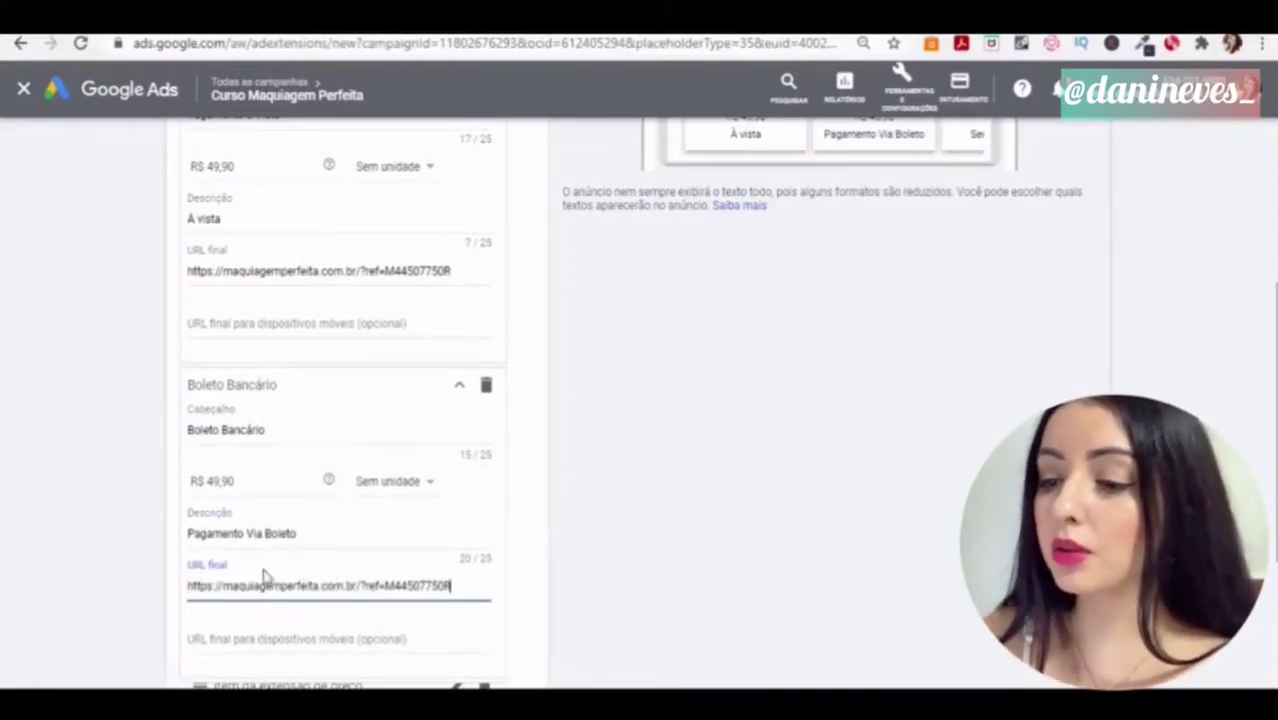
# Set the third price item's header to "Cartão de Crédito" and its price to the sales page's installment of R$ 10,74 with unit Por mês
pyautogui.scroll(-3, 266, 576)
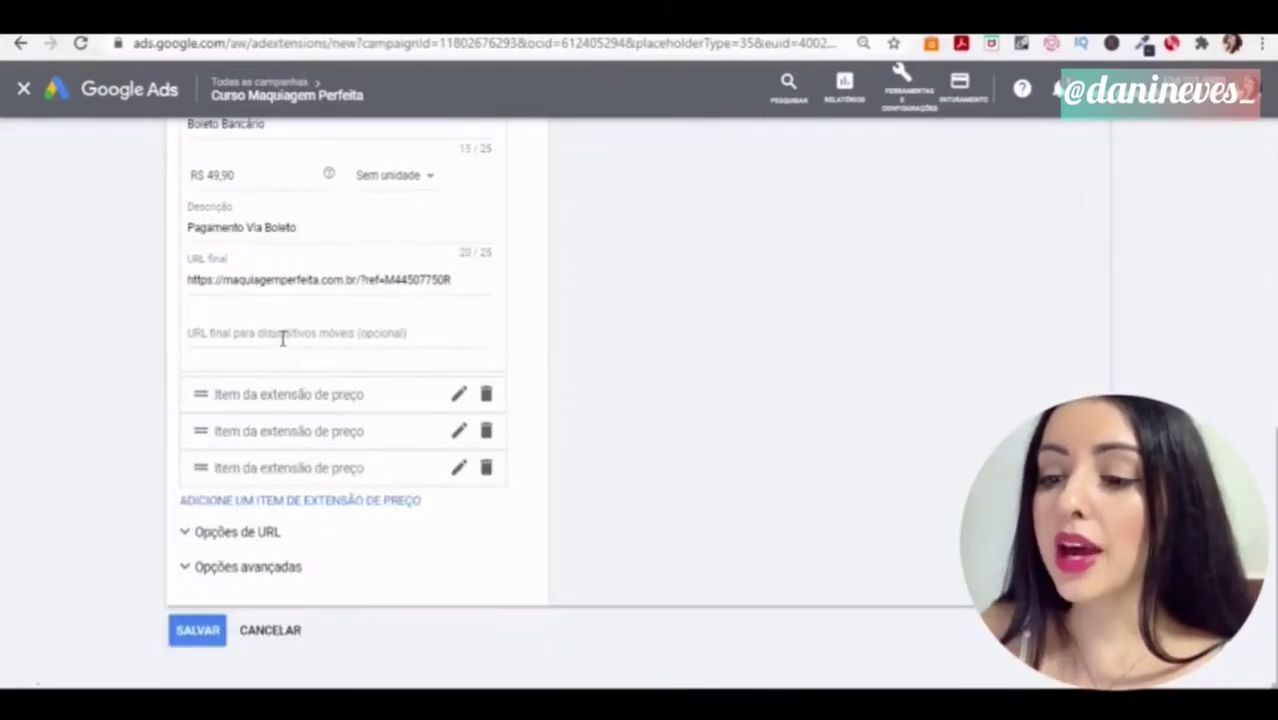
pyautogui.click(339, 331)
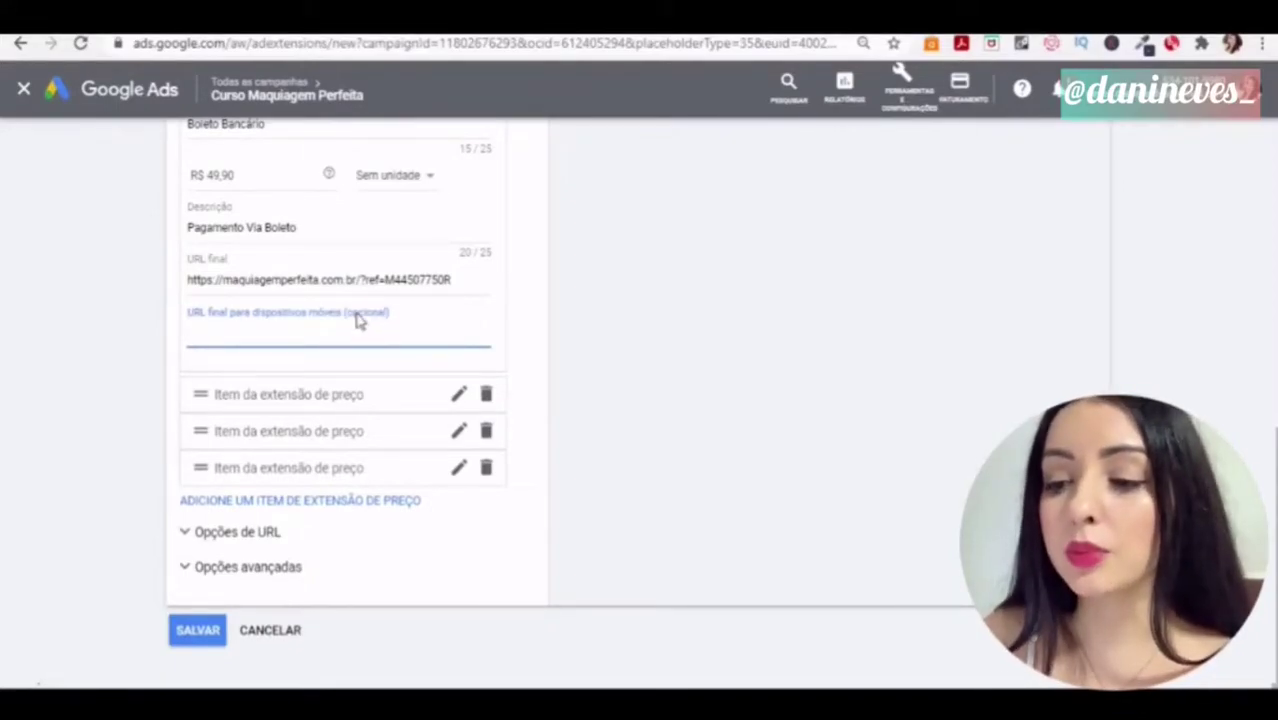
pyautogui.click(300, 394)
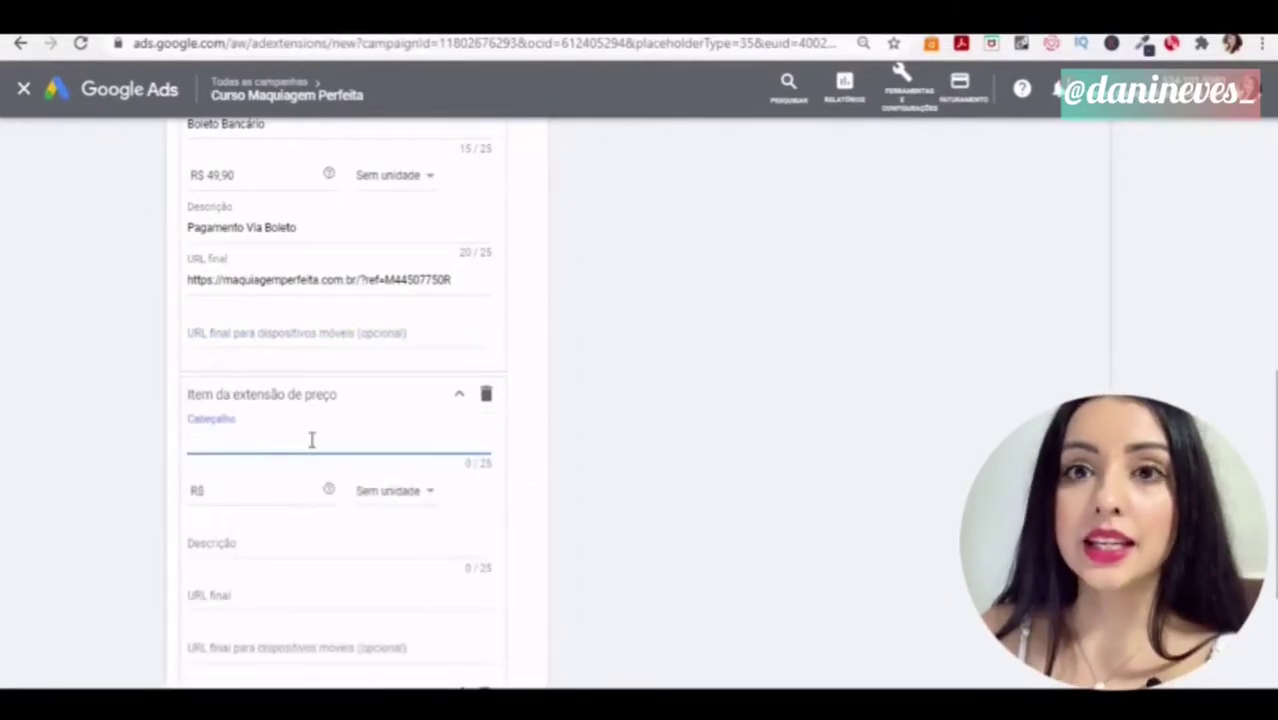
pyautogui.write('Cartão de Crédito')
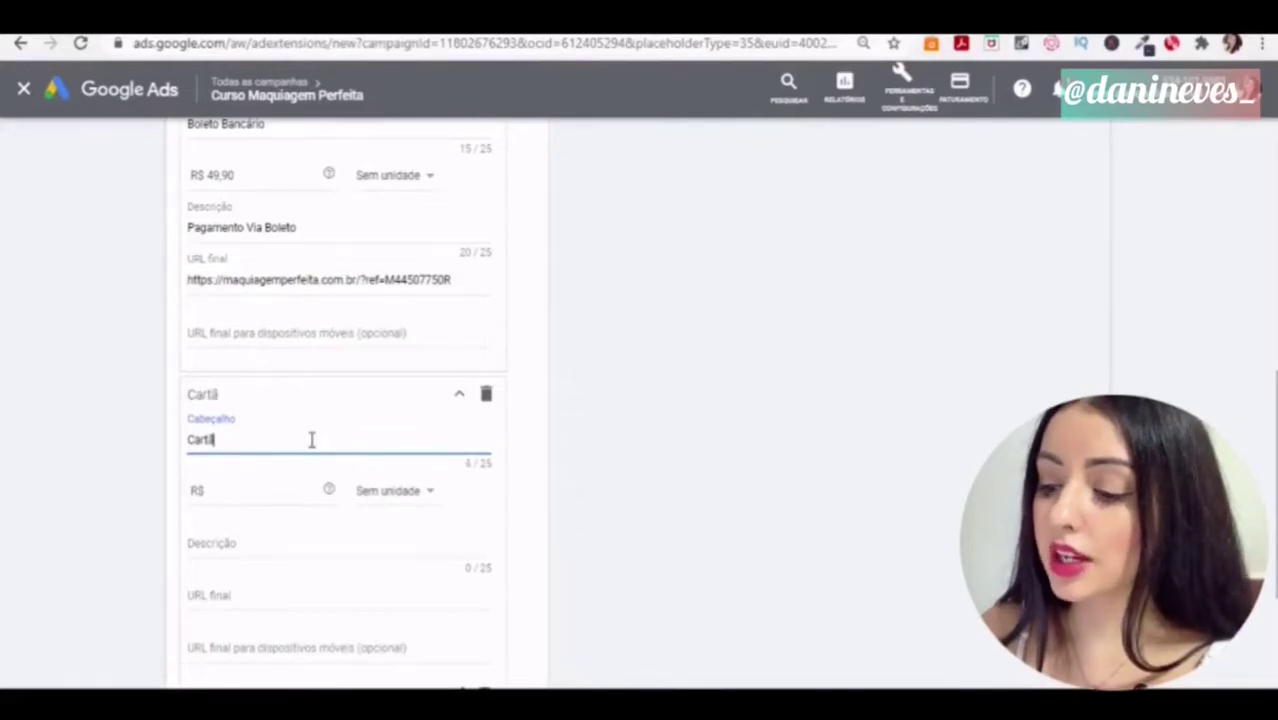
pyautogui.press('Tab')
pyautogui.click(340, 20)
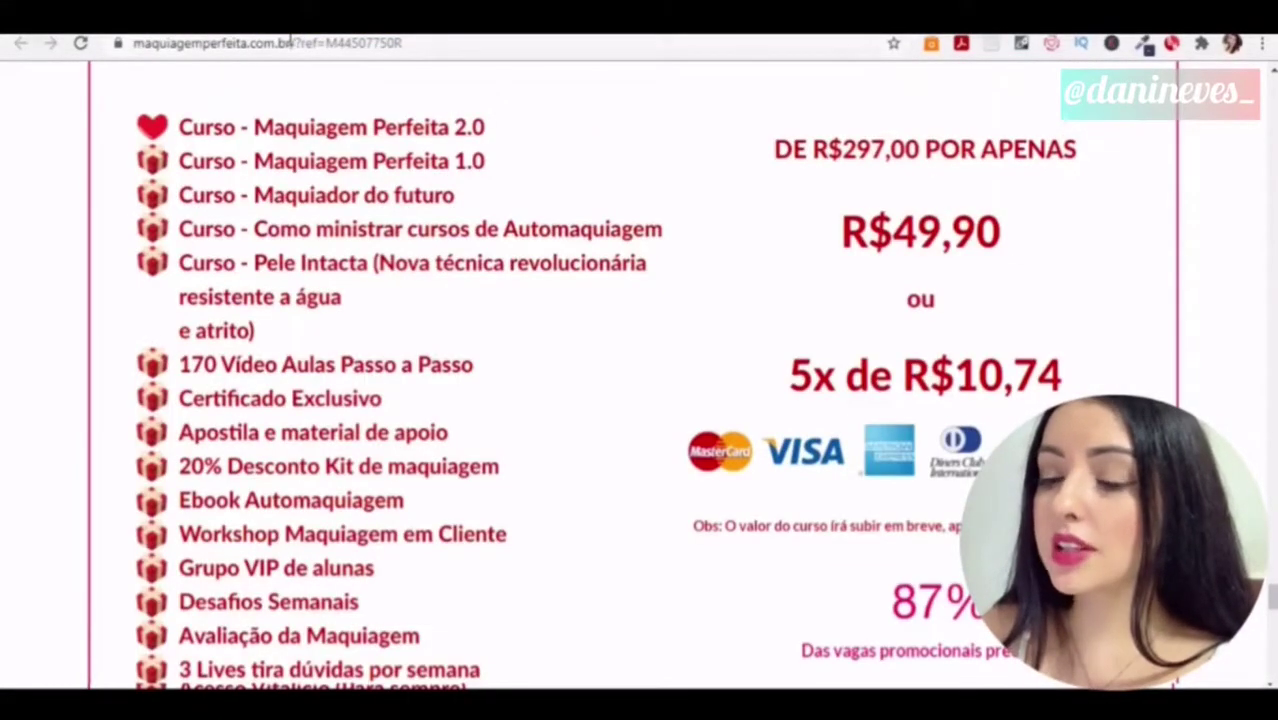
pyautogui.write('10')
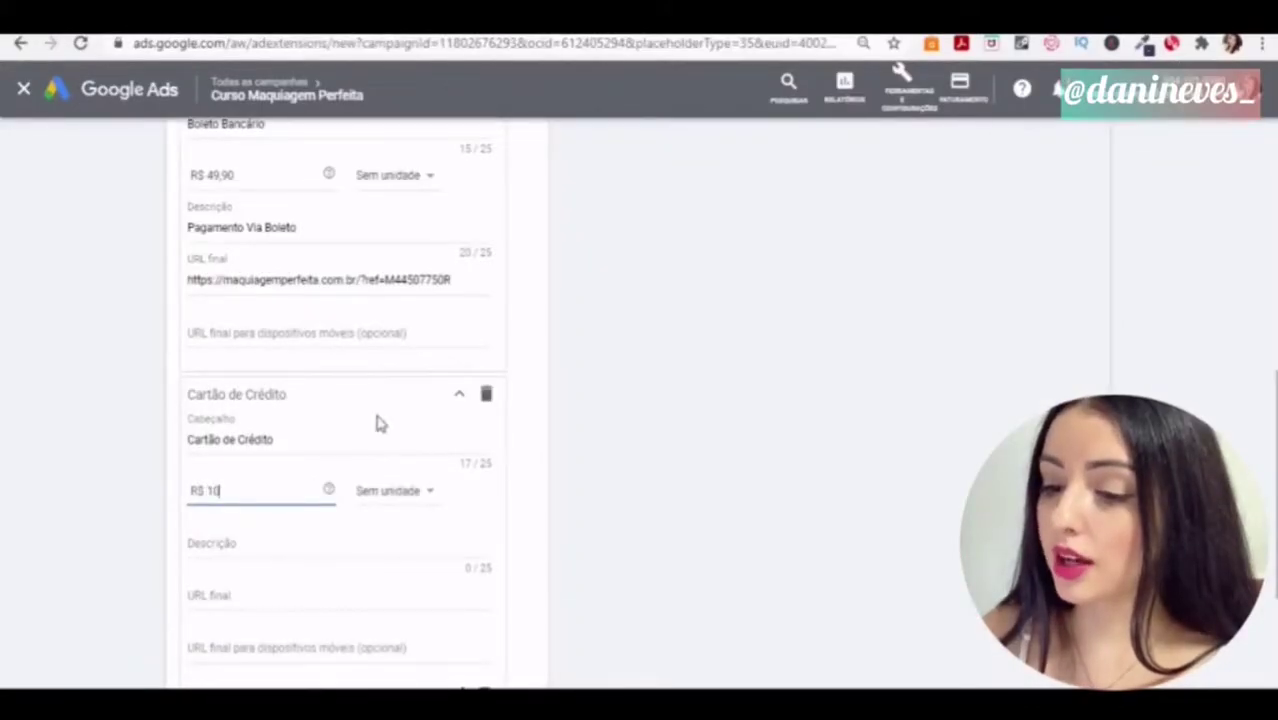
pyautogui.write(',74')
pyautogui.click(392, 490)
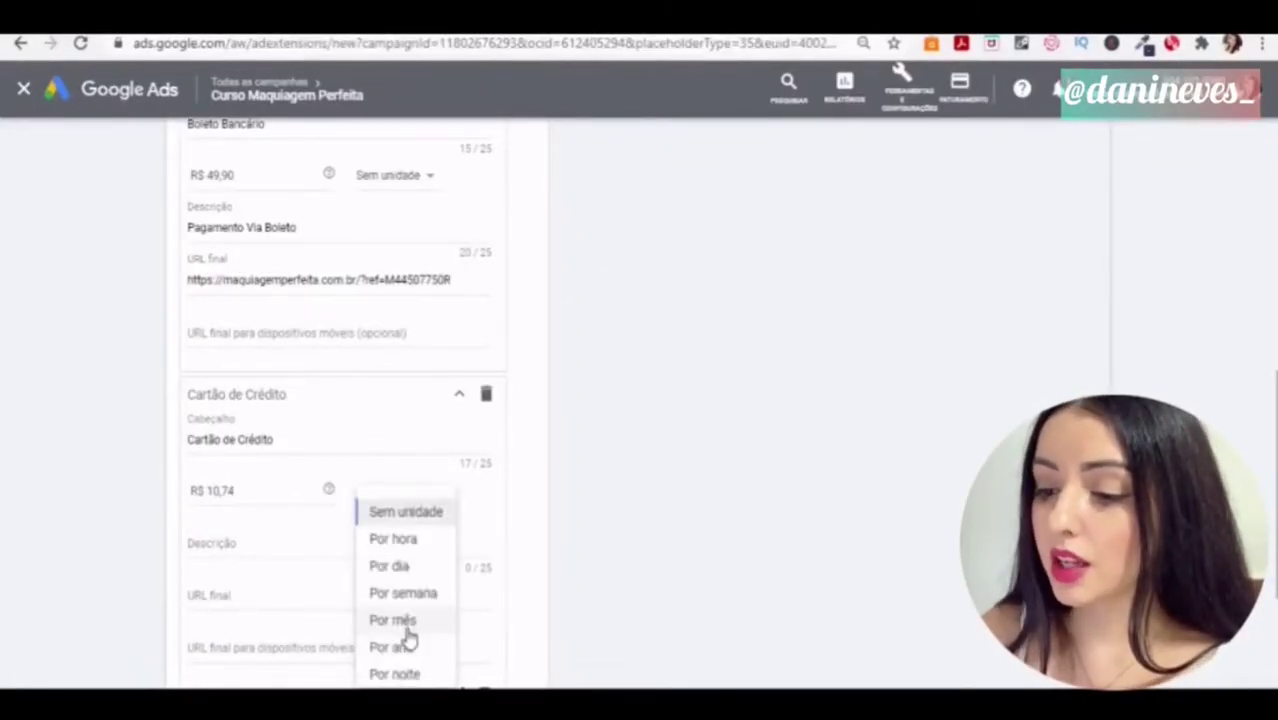
# Set the Cartão de Crédito item's description to "Pagamento Parcelado" and its final URL to the affiliate sales page link
pyautogui.click(322, 562)
pyautogui.write('Pa')
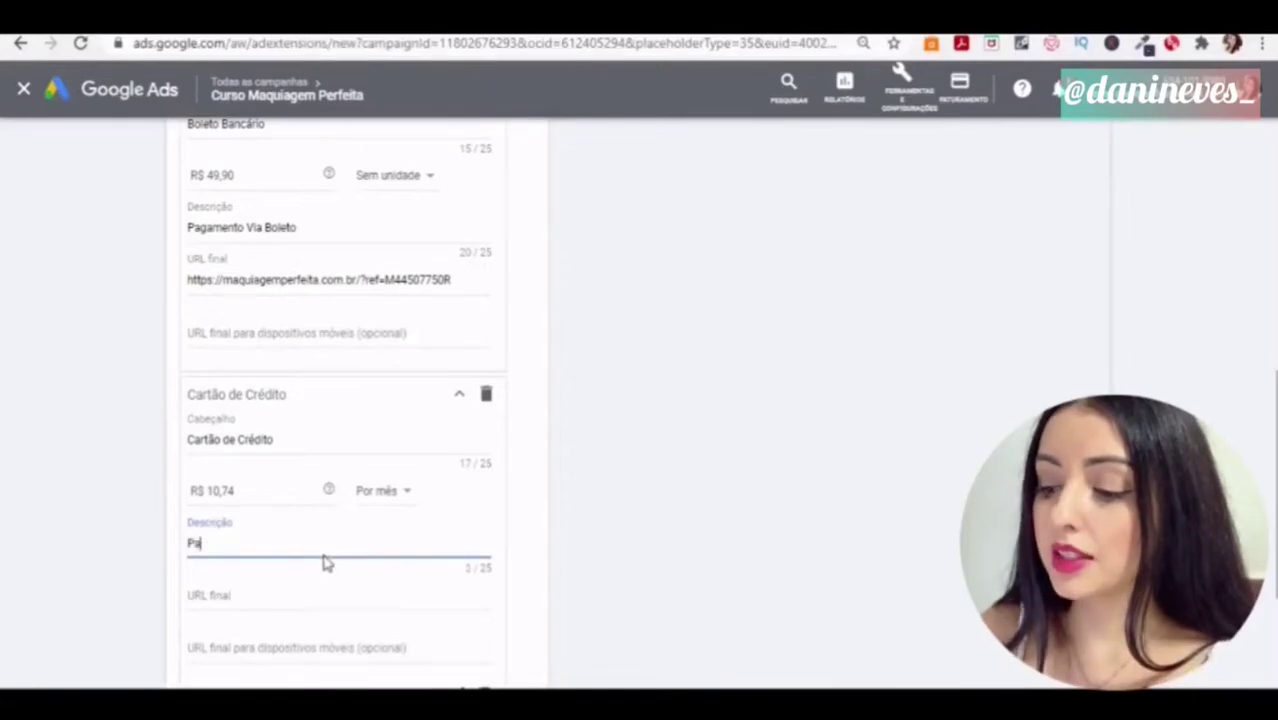
pyautogui.write('gamento Pa')
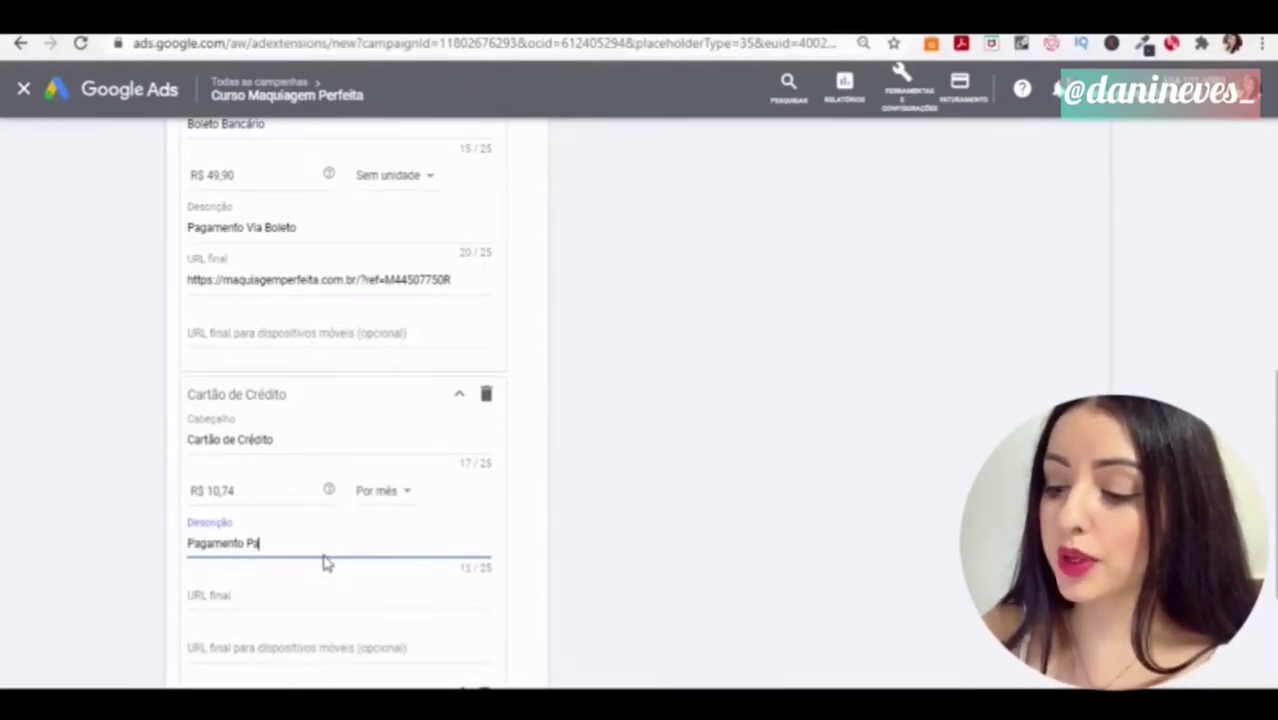
pyautogui.write('rcelado')
pyautogui.click(314, 594)
pyautogui.write('https://maquiagemperfeita.com.br/?ref=M44507750R')
# Expand the URL options to check the tracking template, and review the three price items in the desktop ad preview
pyautogui.scroll(-3, 106, 523)
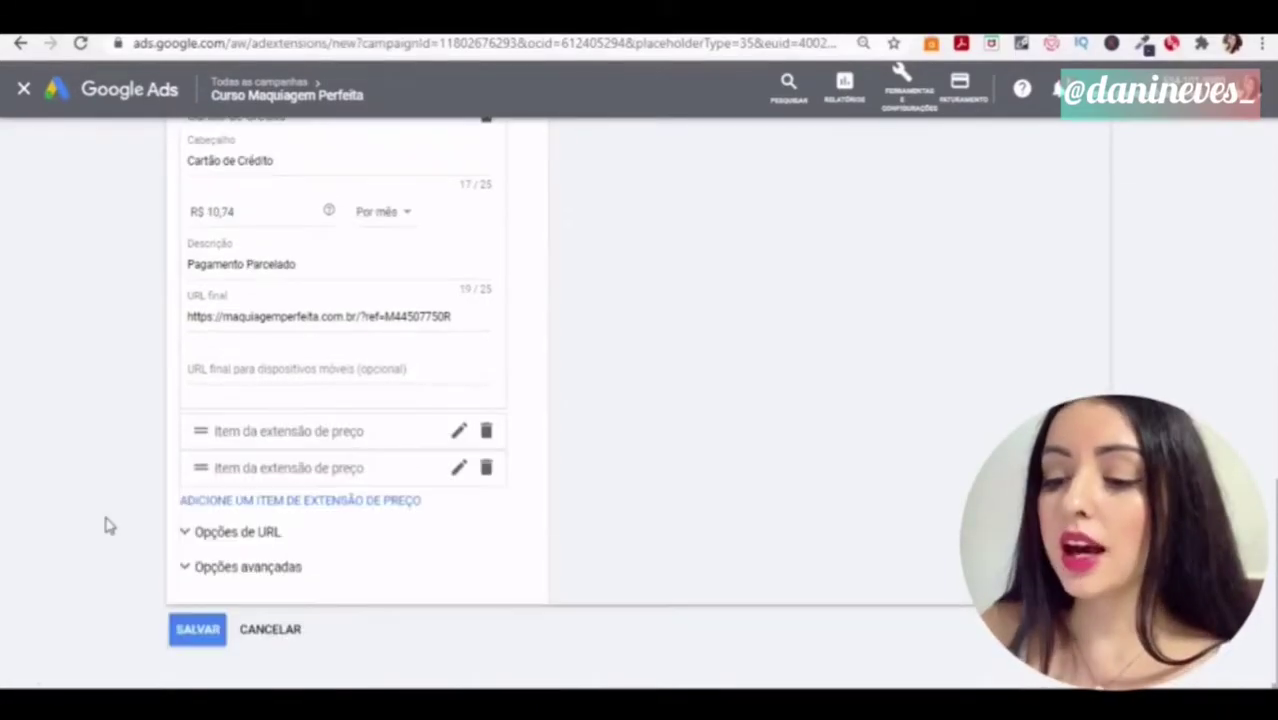
pyautogui.click(268, 536)
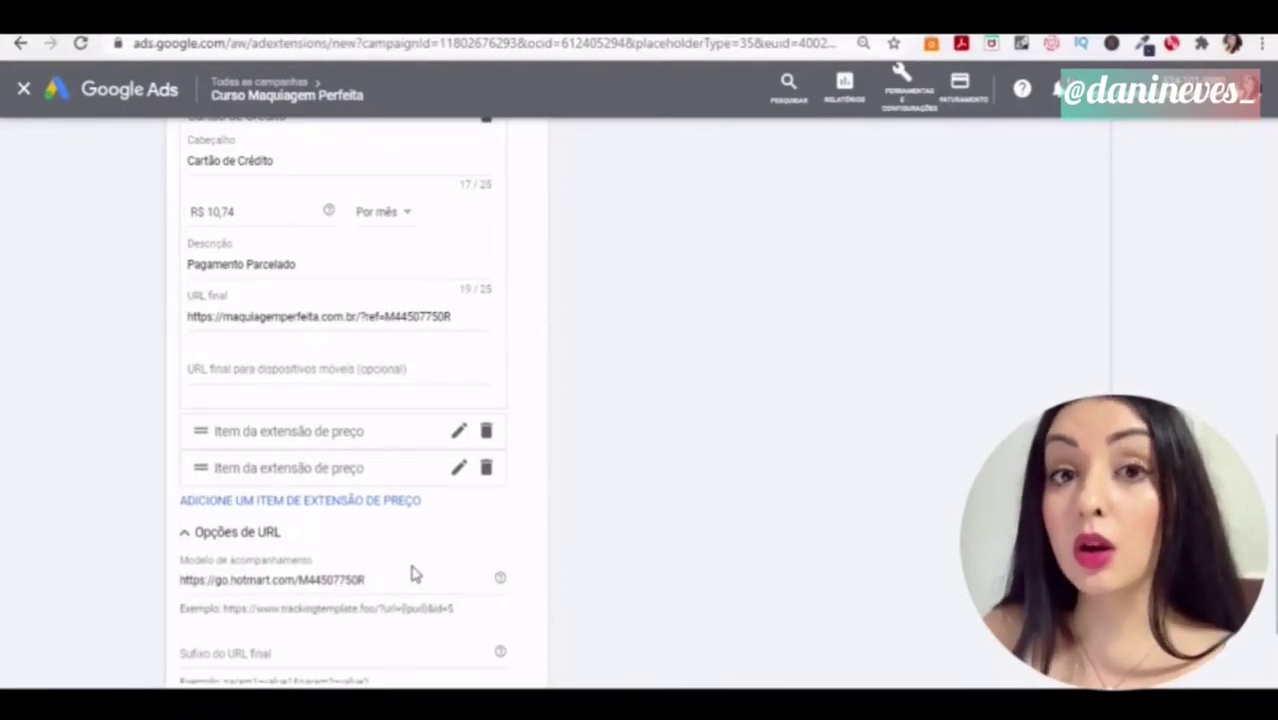
pyautogui.scroll(10, 628, 519)
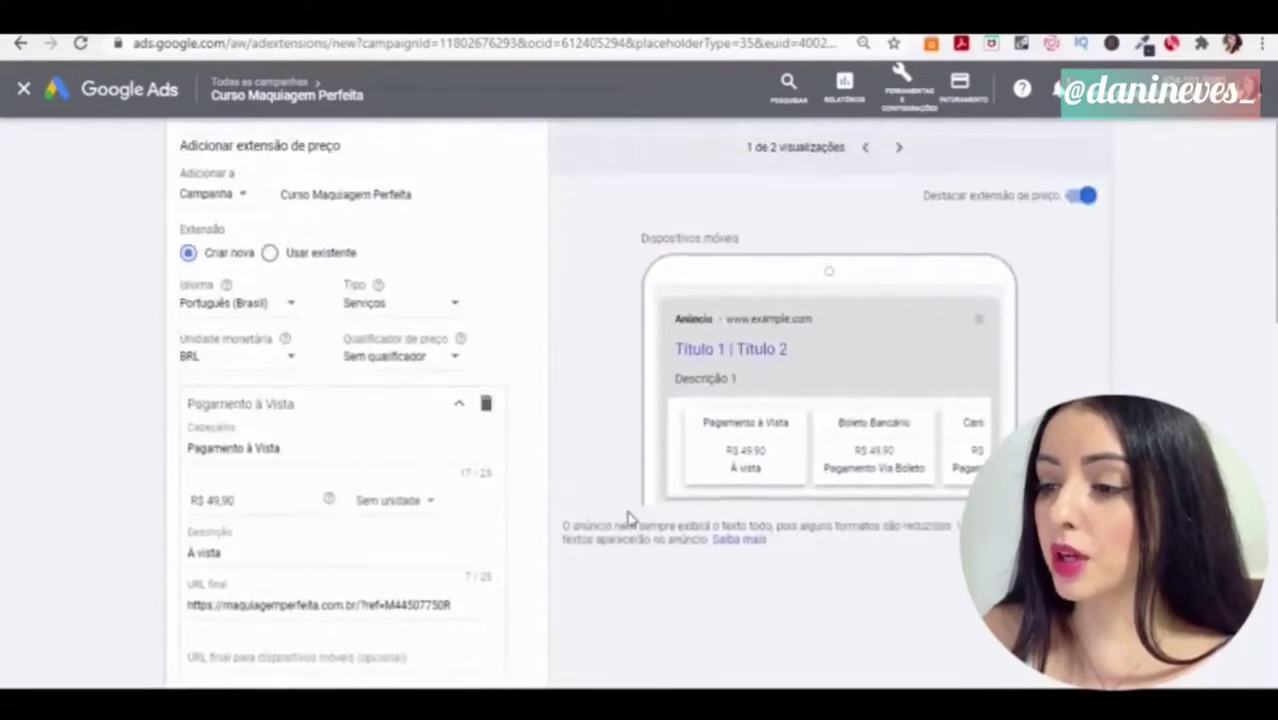
pyautogui.click(898, 164)
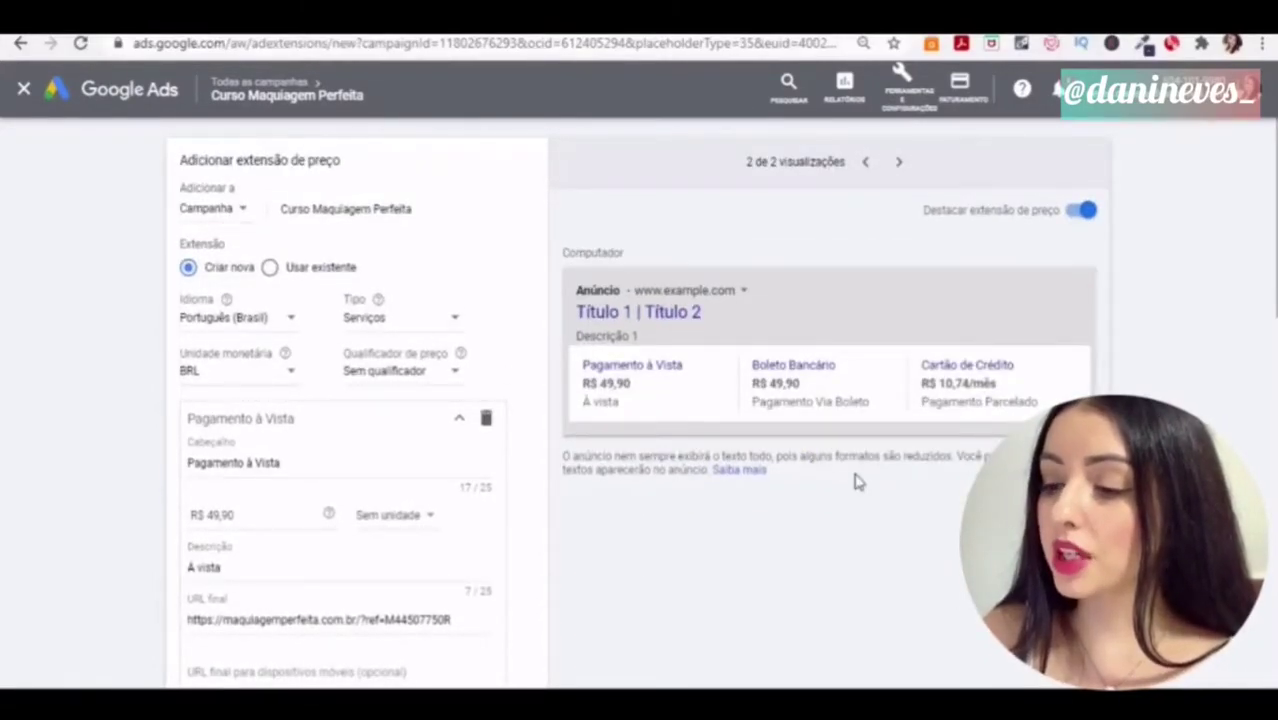
# Change the first price item's description to "Pagamento à vista" and shorten its header to "Vista"
pyautogui.click(247, 586)
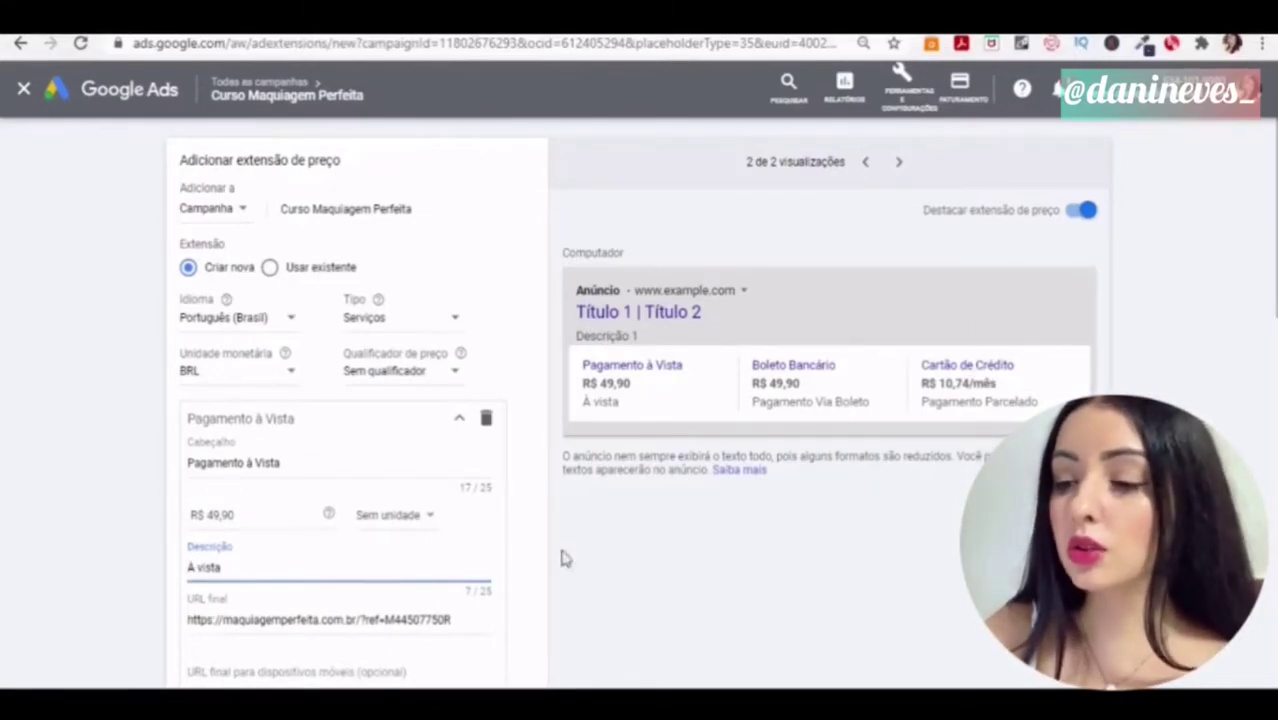
pyautogui.hotkey('ctrl', 'a')
pyautogui.write('Pagamento à vista')
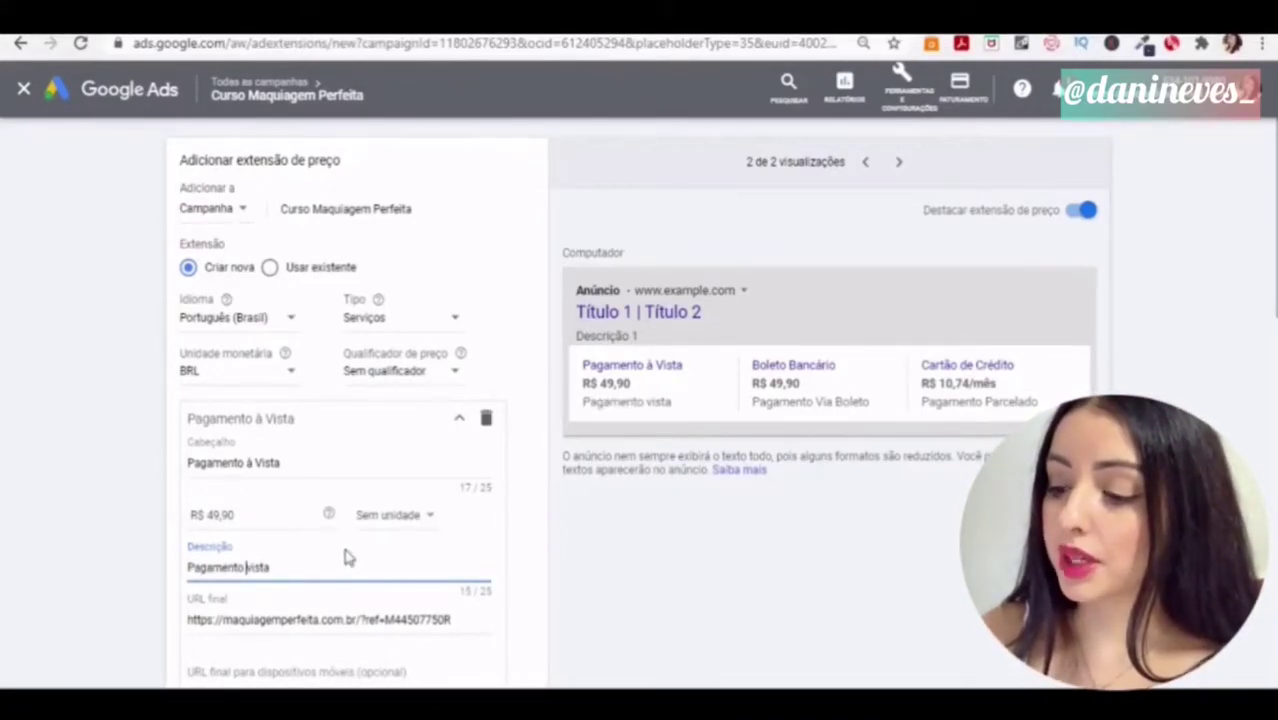
pyautogui.doubleClick(224, 462)
pyautogui.press('Delete')
pyautogui.press('Delete')
pyautogui.press('Delete')
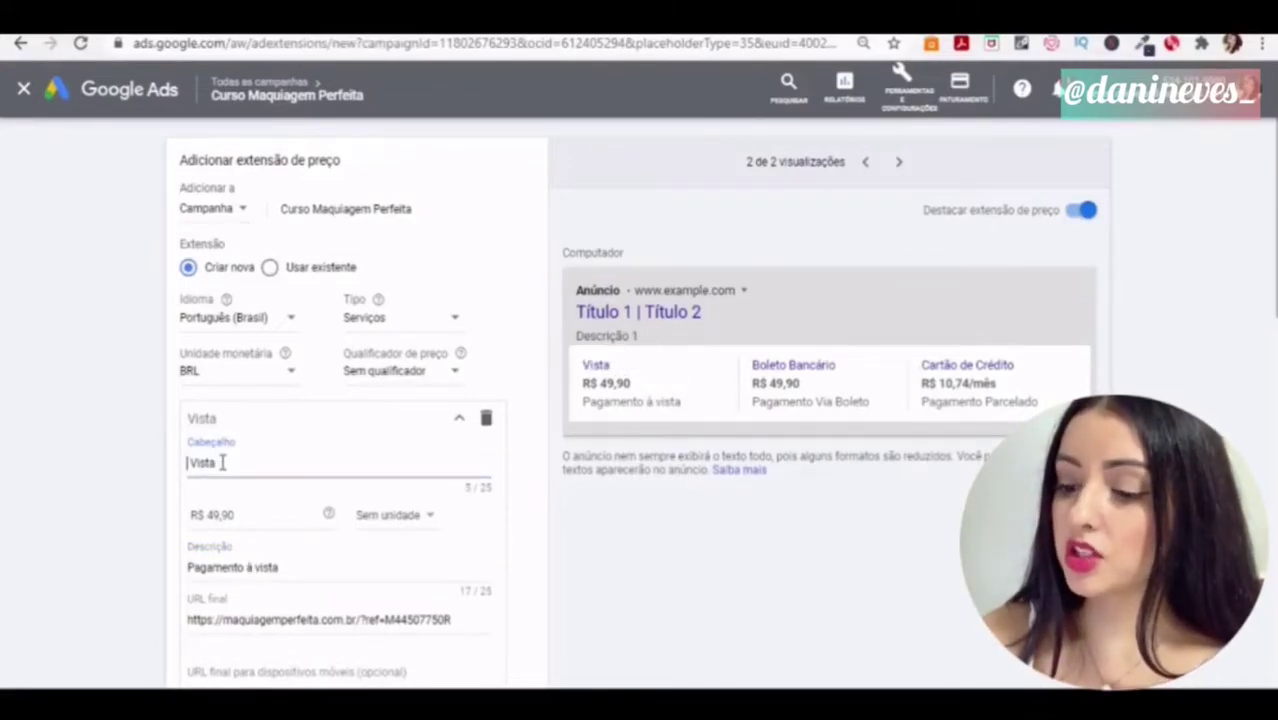
# Save the price extension and check the Word outline for the next extension, Promoção
pyautogui.scroll(-5, 605, 599)
pyautogui.click(214, 638)
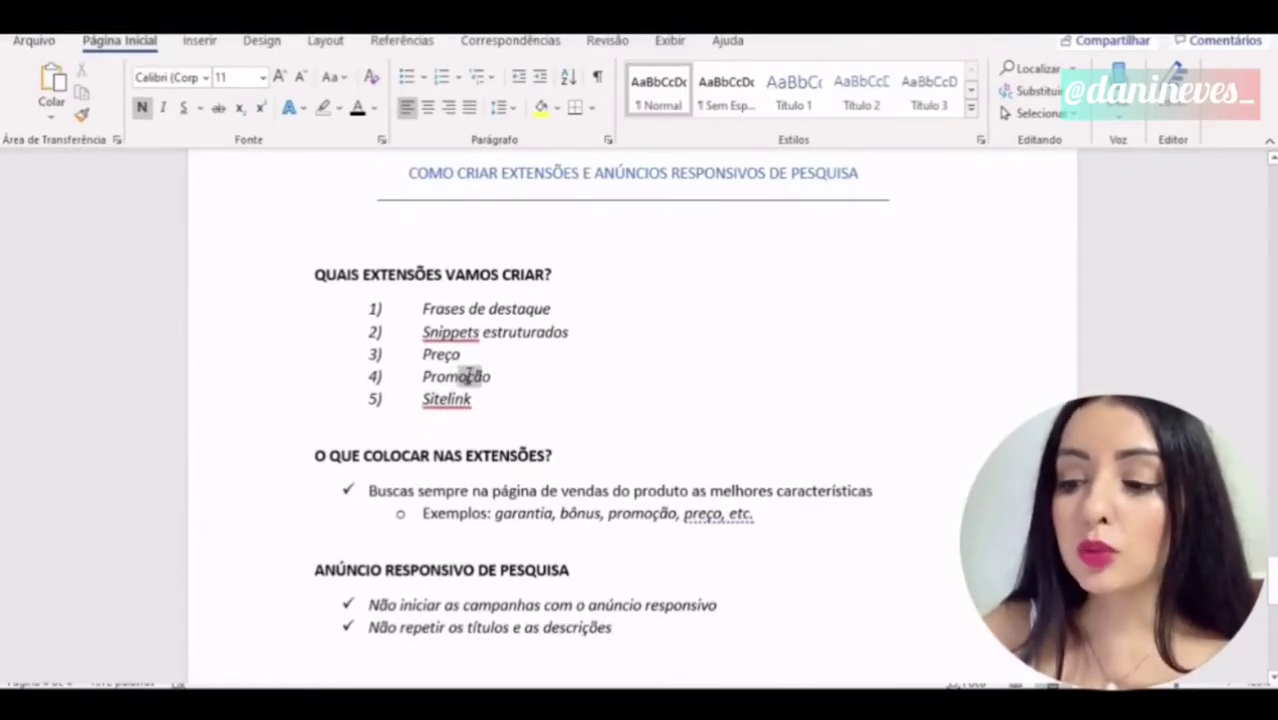
pyautogui.click(468, 376)
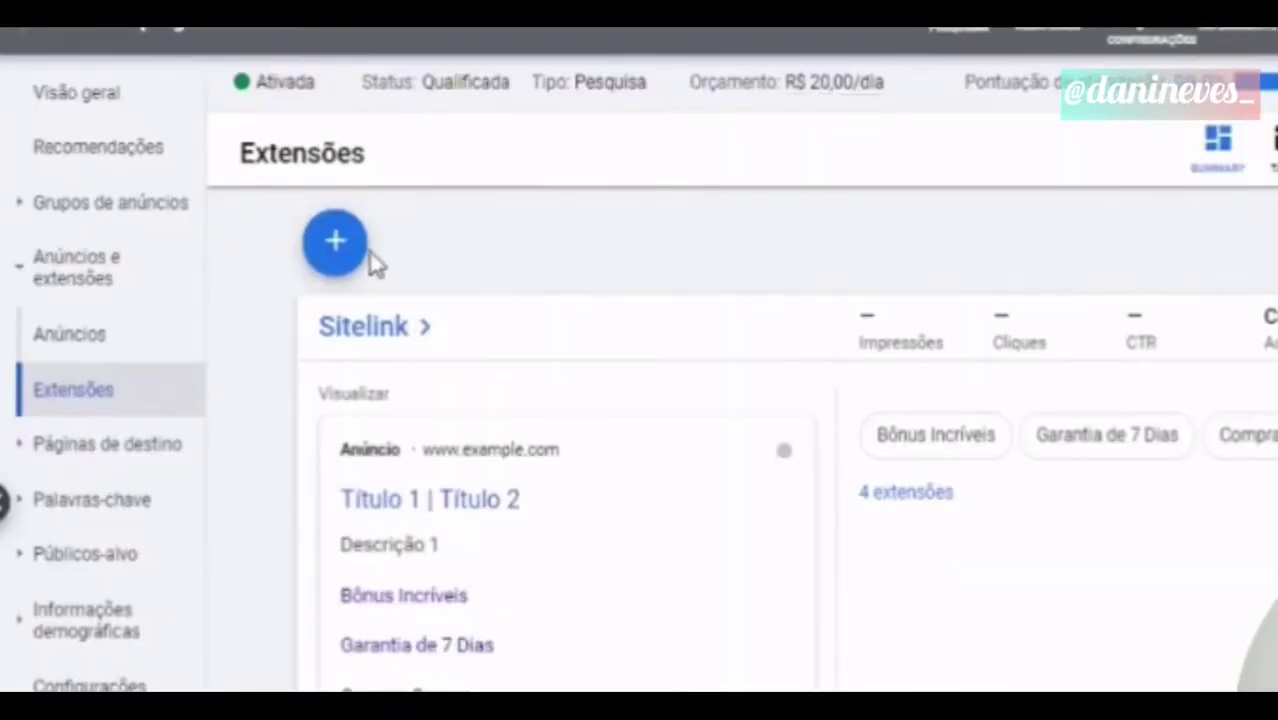
# Start a promotion extension for the campaign with a monetary discount of R$ 248 on the item "Maquiagem Perfeita"
pyautogui.click(357, 258)
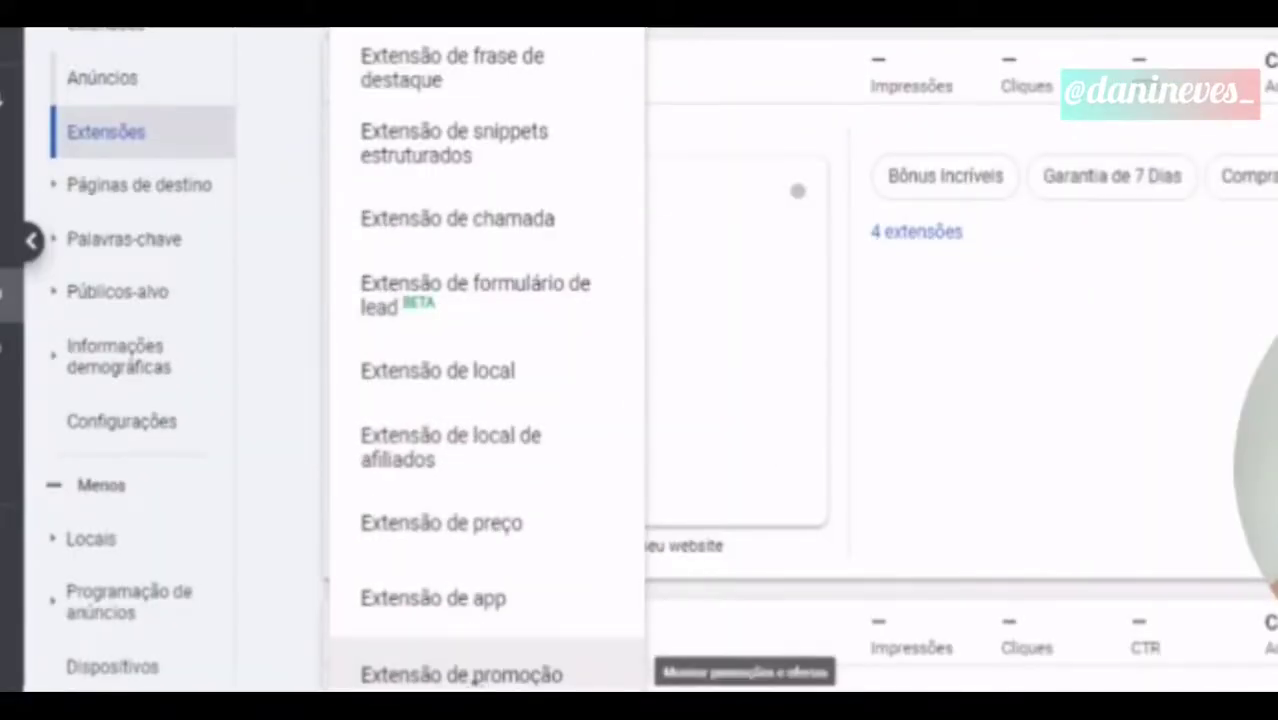
pyautogui.click(476, 682)
pyautogui.click(222, 357)
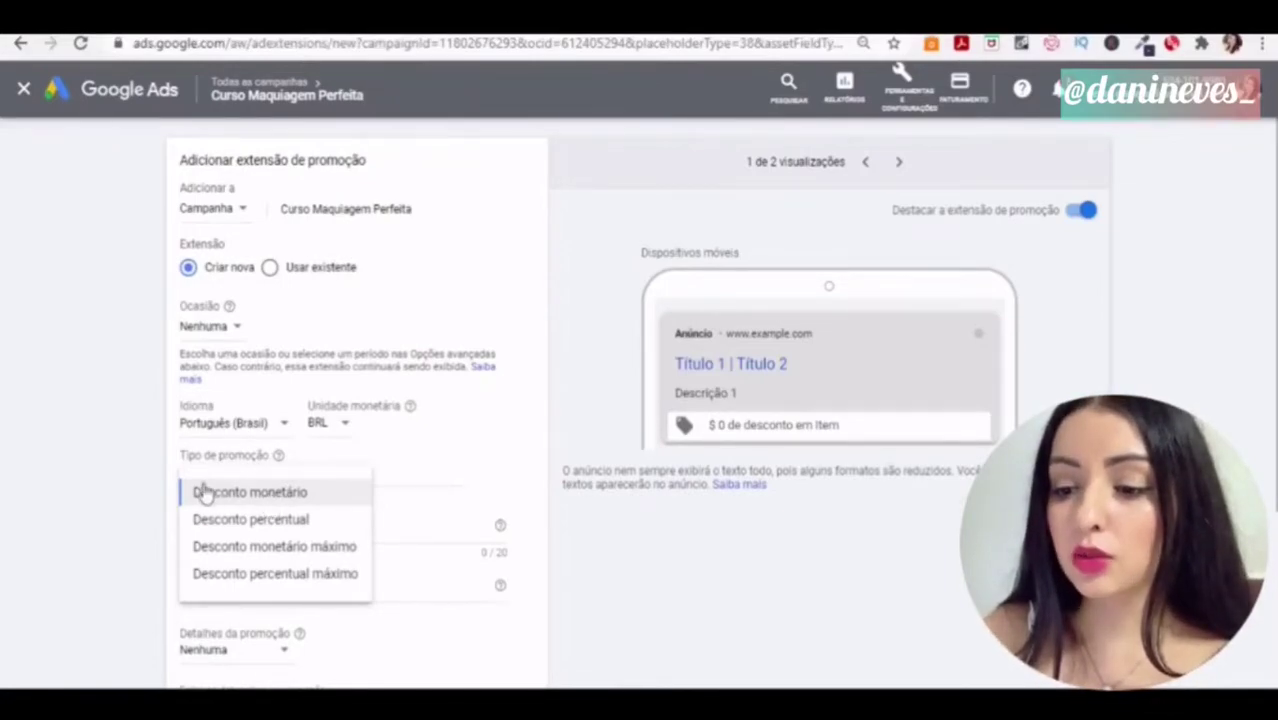
pyautogui.click(113, 471)
pyautogui.click(357, 470)
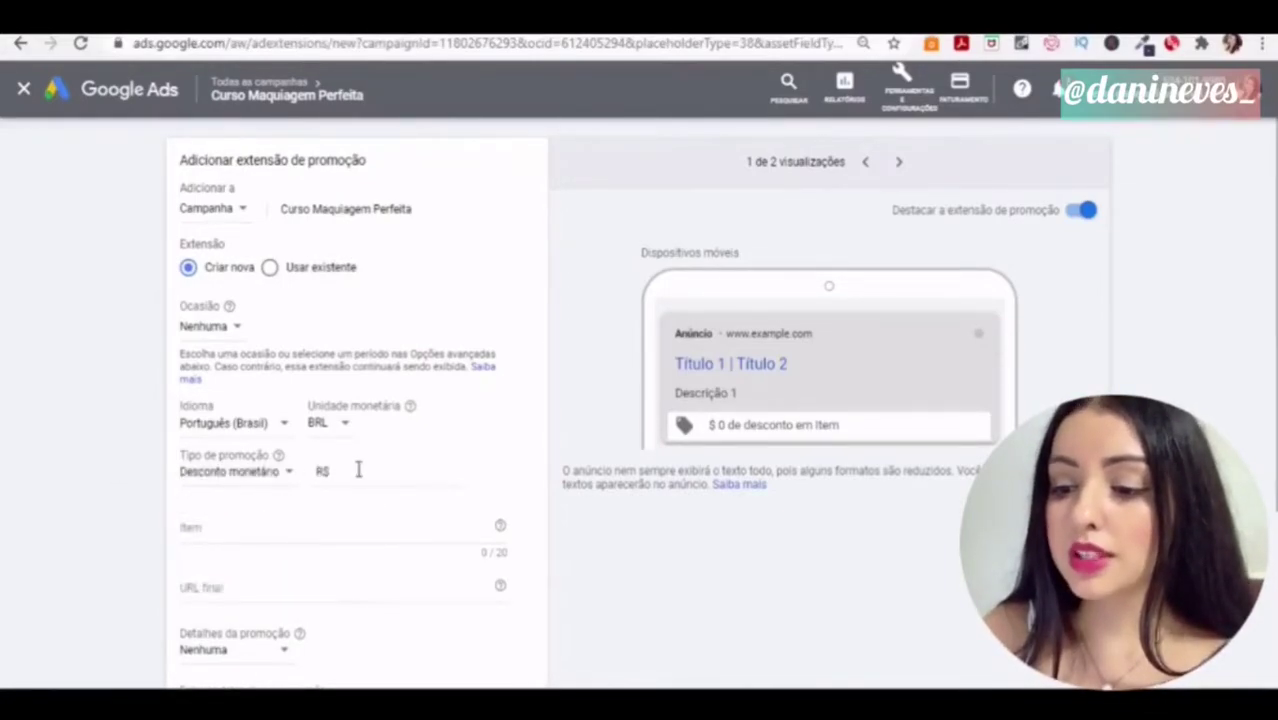
pyautogui.write('248')
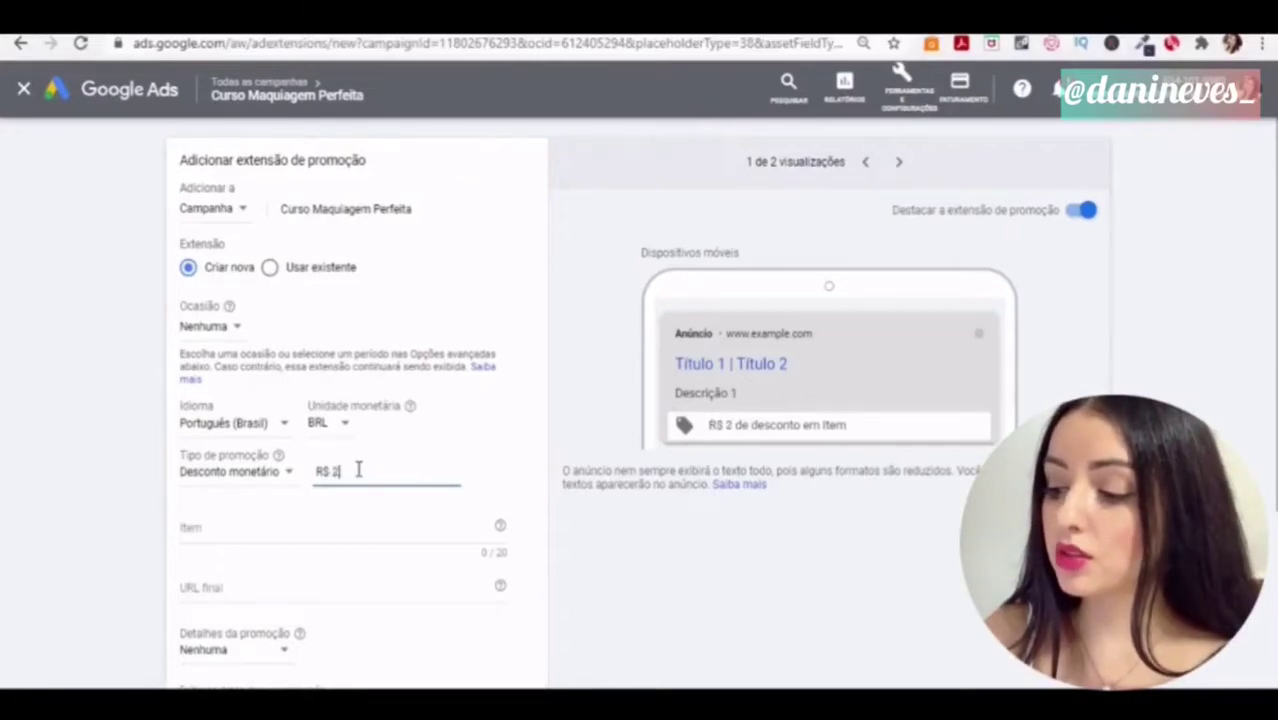
pyautogui.click(4, 528)
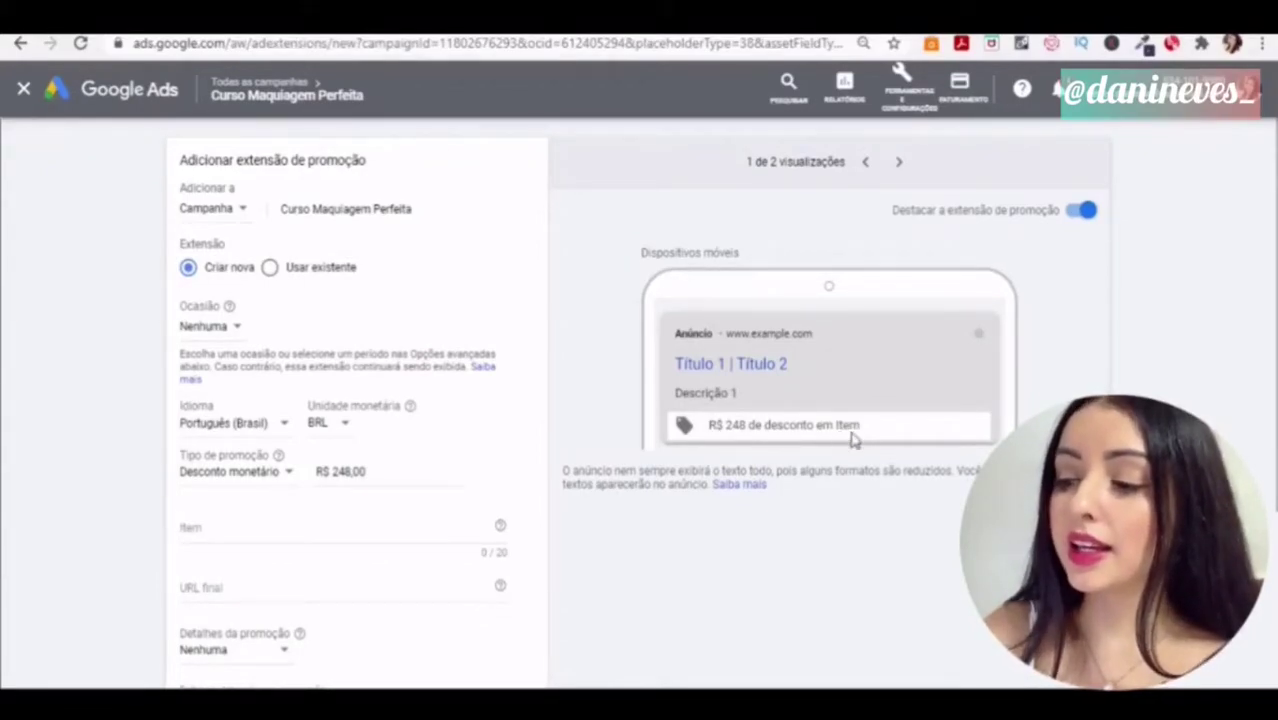
pyautogui.click(256, 527)
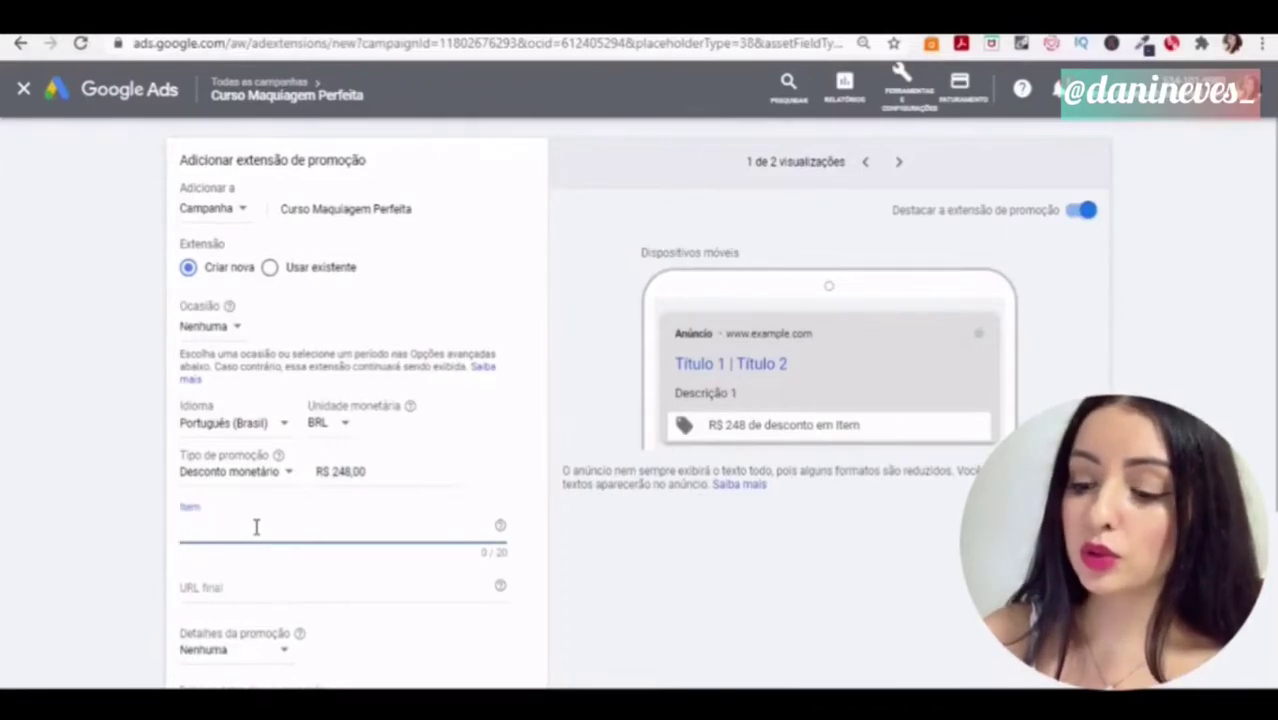
pyautogui.write('Maquiagem Perfeita')
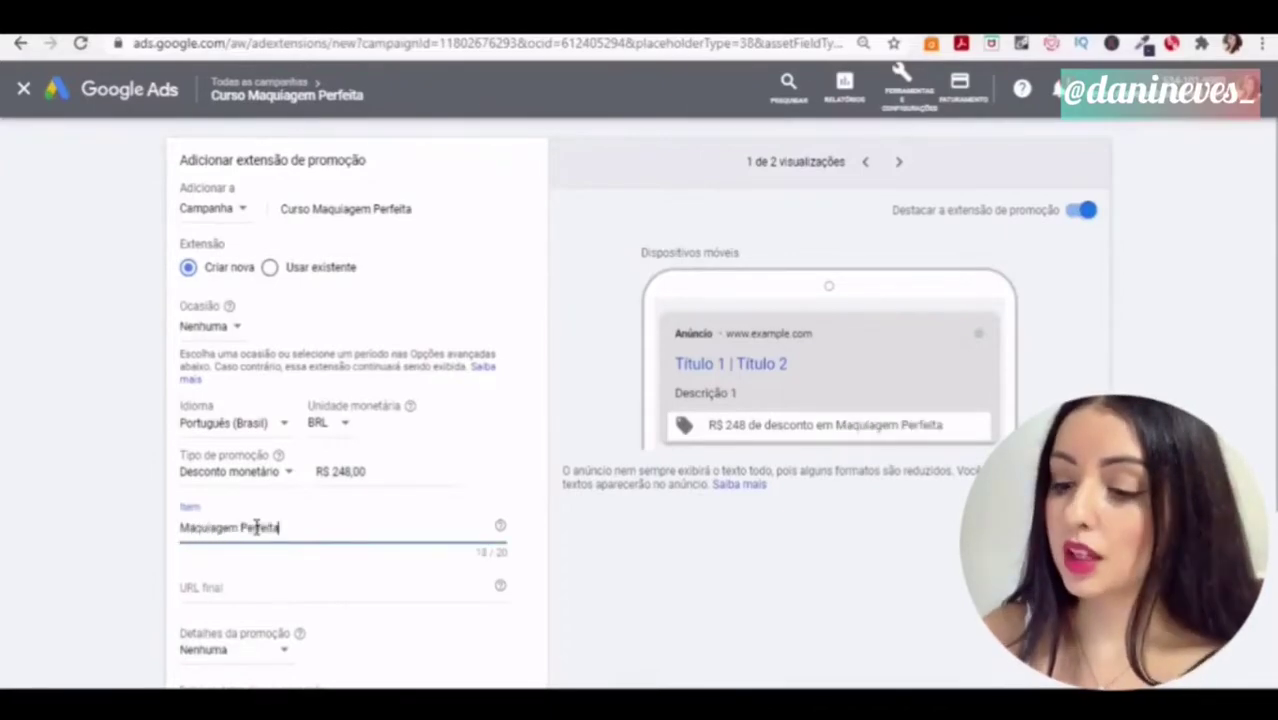
pyautogui.click(182, 528)
pyautogui.write('Curso')
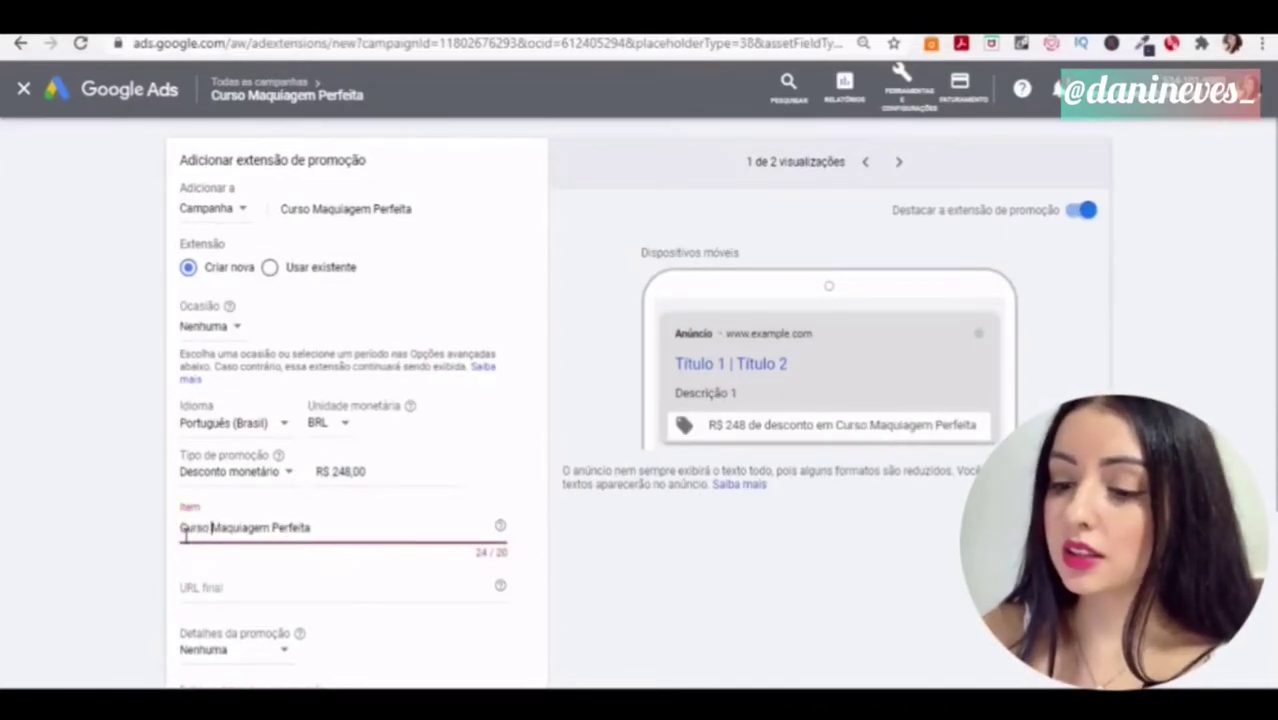
pyautogui.press('BackSpace')
pyautogui.press('BackSpace')
pyautogui.press('BackSpace')
pyautogui.press('BackSpace')
pyautogui.press('BackSpace')
pyautogui.press('BackSpace')
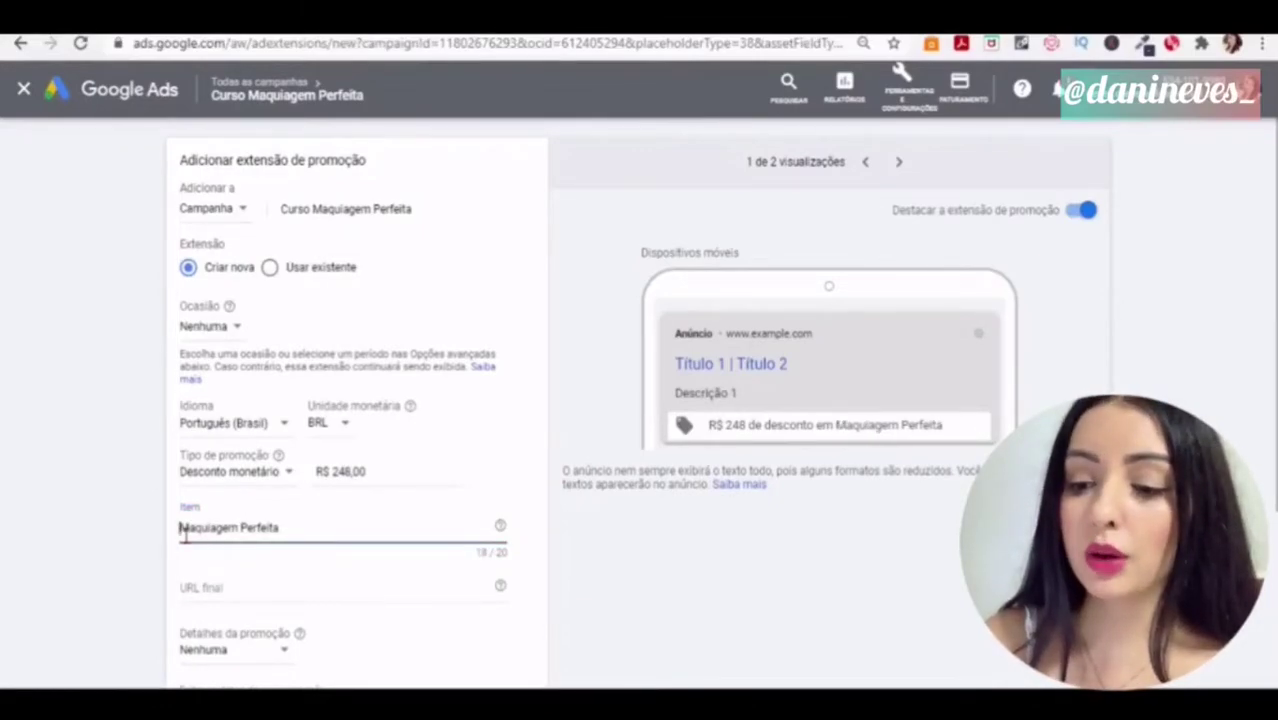
# Set the promotion's final URL to the affiliate sales page link, and save the extension after checking its URL options
pyautogui.click(202, 584)
pyautogui.write('https://maquiagemperfeita.com.br/?ref=M44507750P')
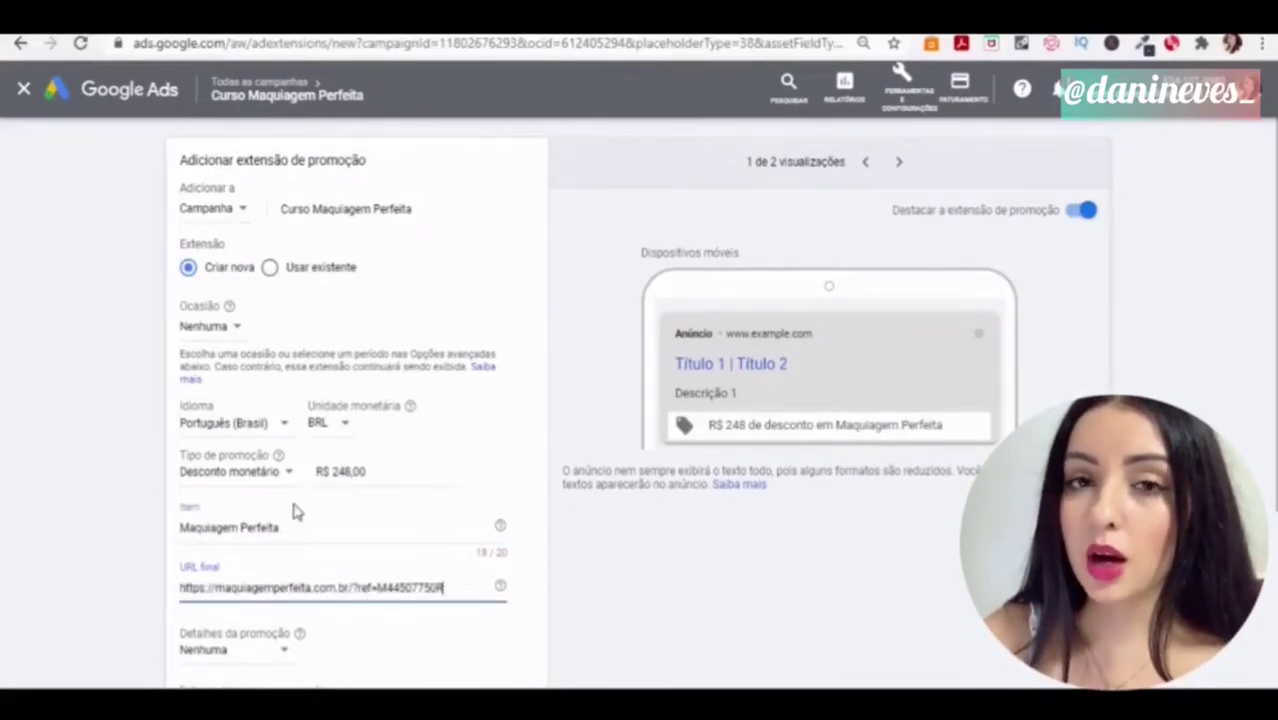
pyautogui.click(34, 550)
pyautogui.scroll(-3, 34, 550)
pyautogui.click(245, 534)
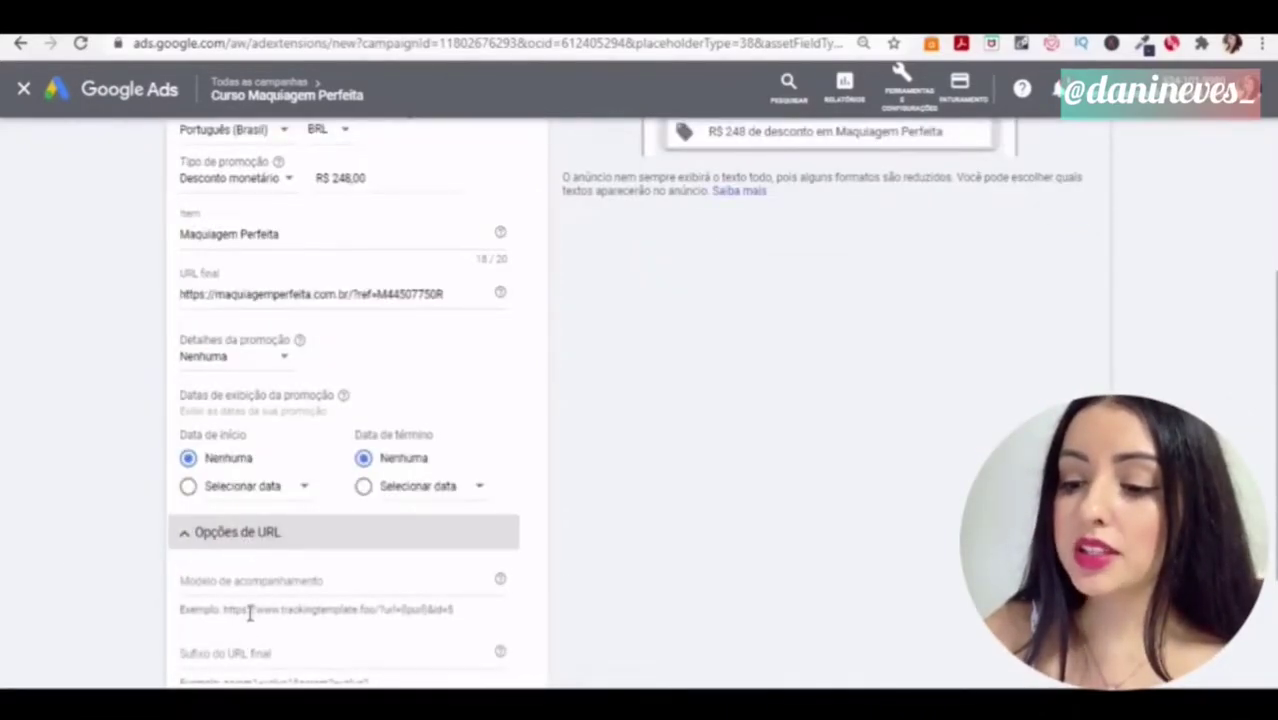
pyautogui.click(257, 582)
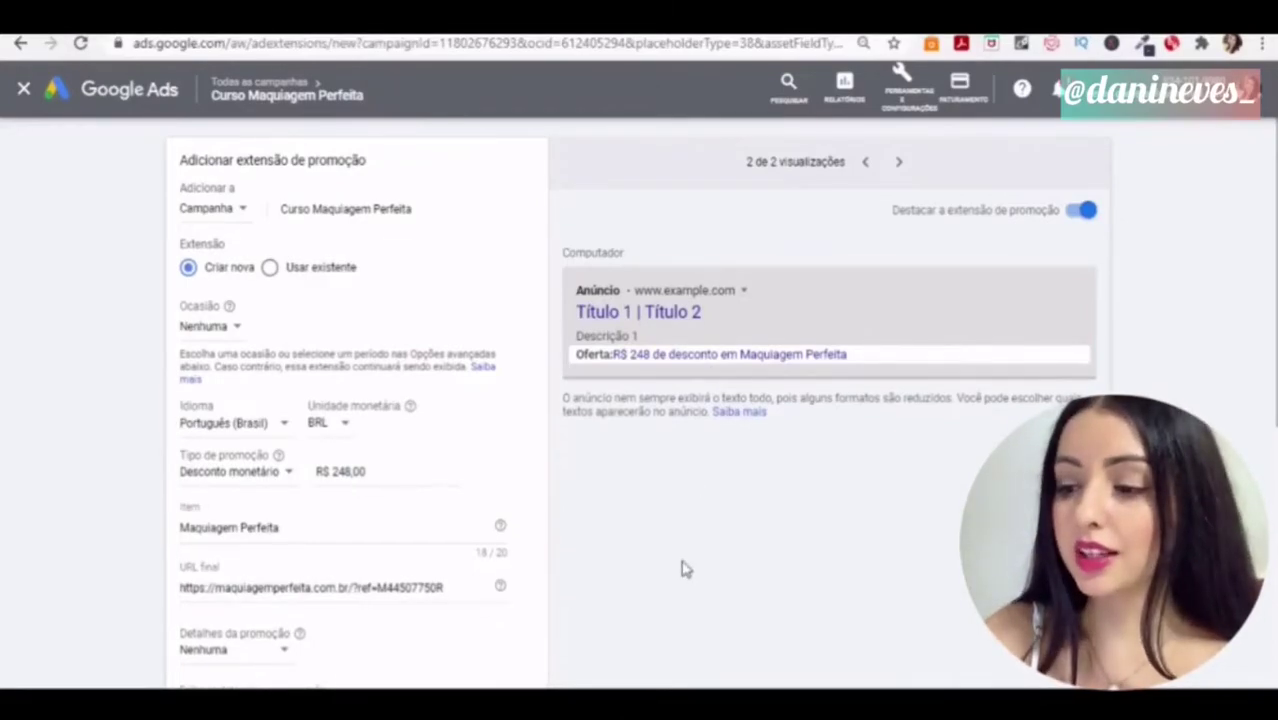
pyautogui.scroll(-10, 684, 568)
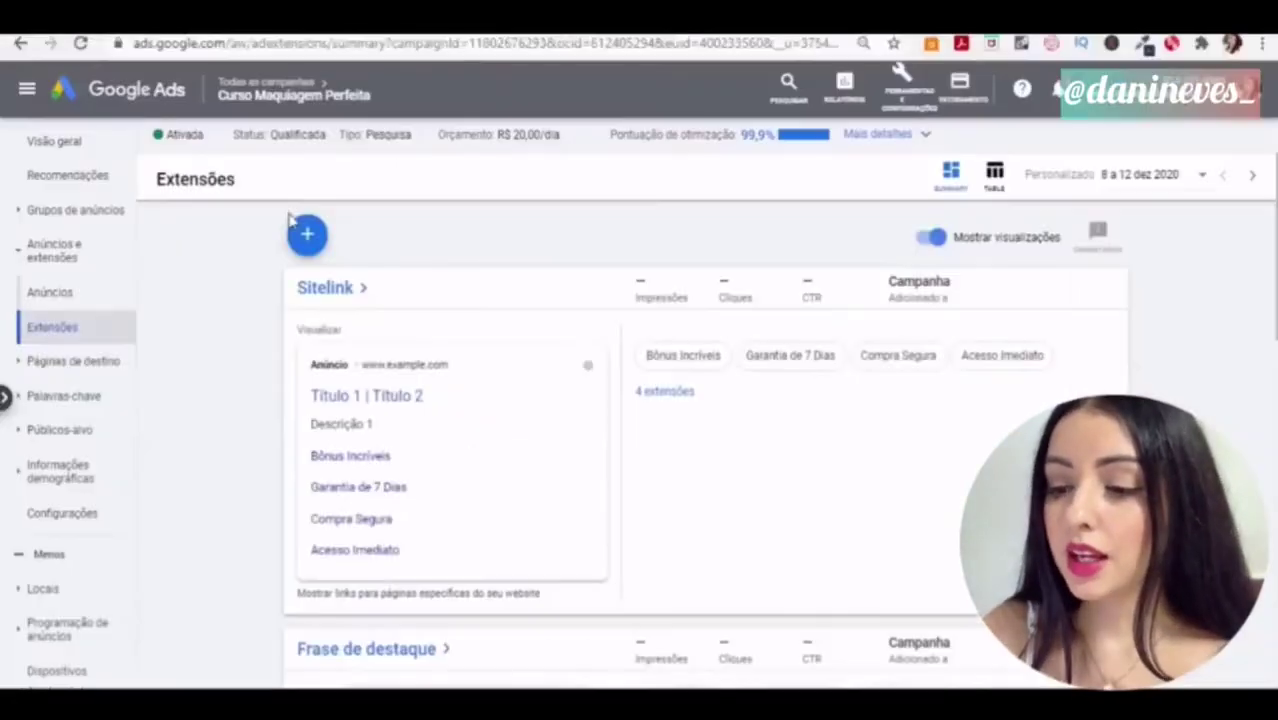
# Start a new sitelink extension for the campaign and set the first sitelink's text to "Bônus Incríveis"
pyautogui.click(305, 234)
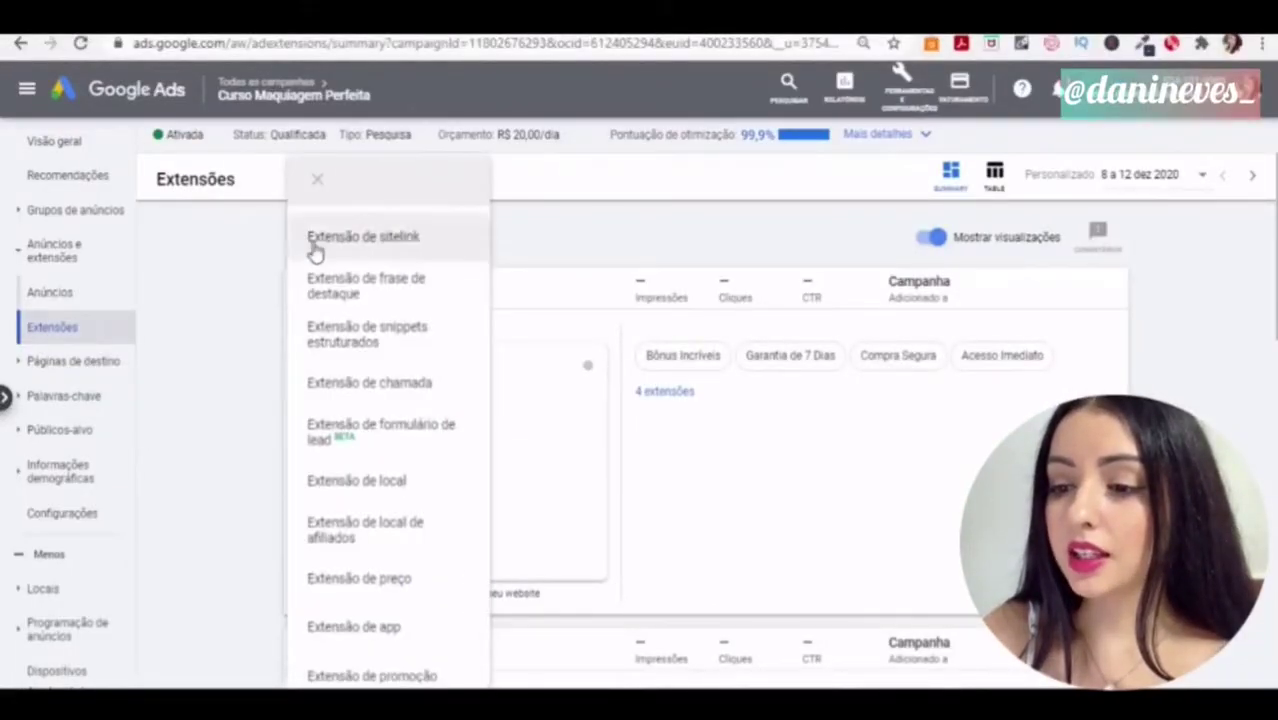
pyautogui.click(402, 257)
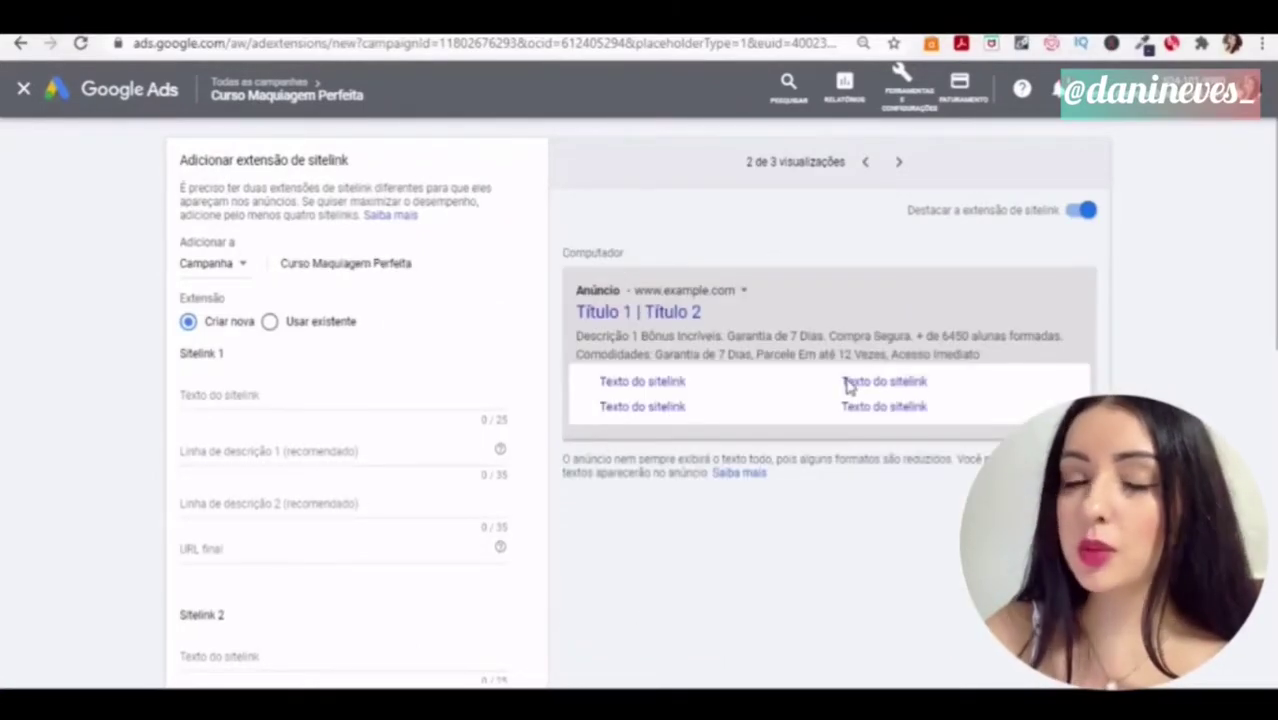
pyautogui.click(333, 392)
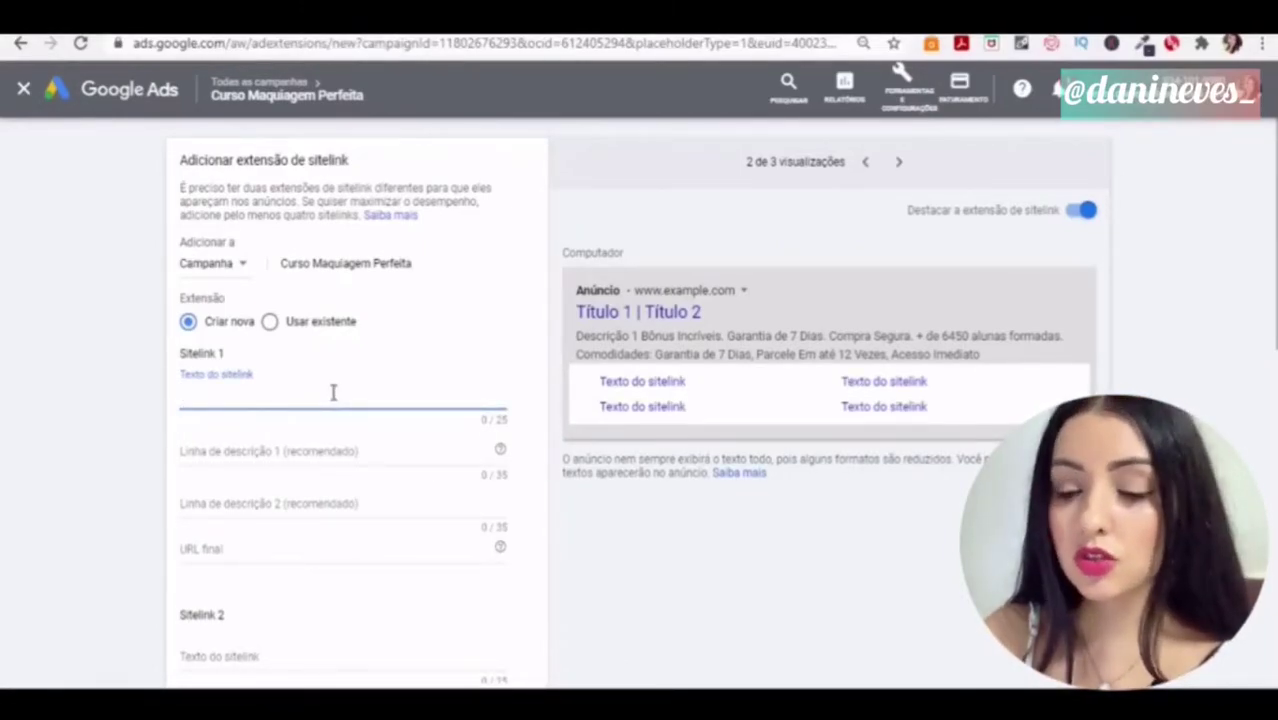
pyautogui.write('Bônus')
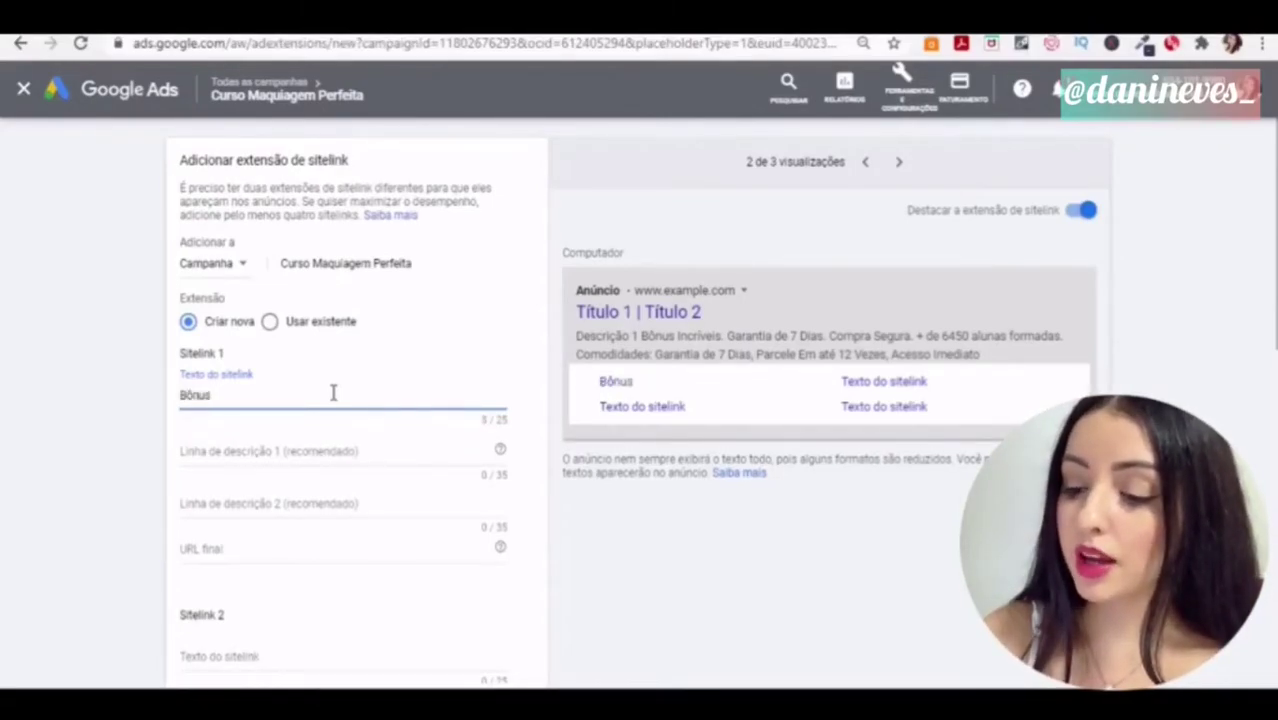
pyautogui.write(' Incríveis')
pyautogui.press('Tab')
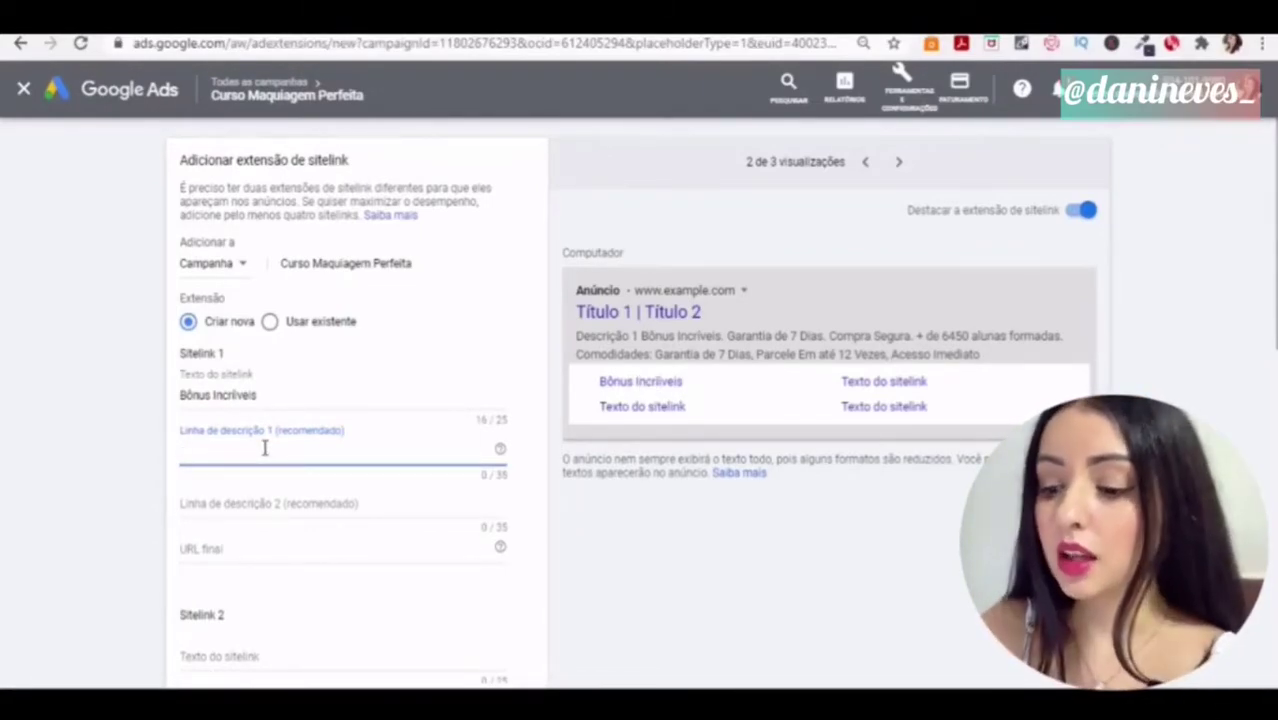
# Give sitelink 1 the descriptions "Inscreva-se Hoje e Ganhe Bônus" and "10 Bônus + 4 Cursos", with the affiliate sales page link as final URL
pyautogui.write('Inscreva')
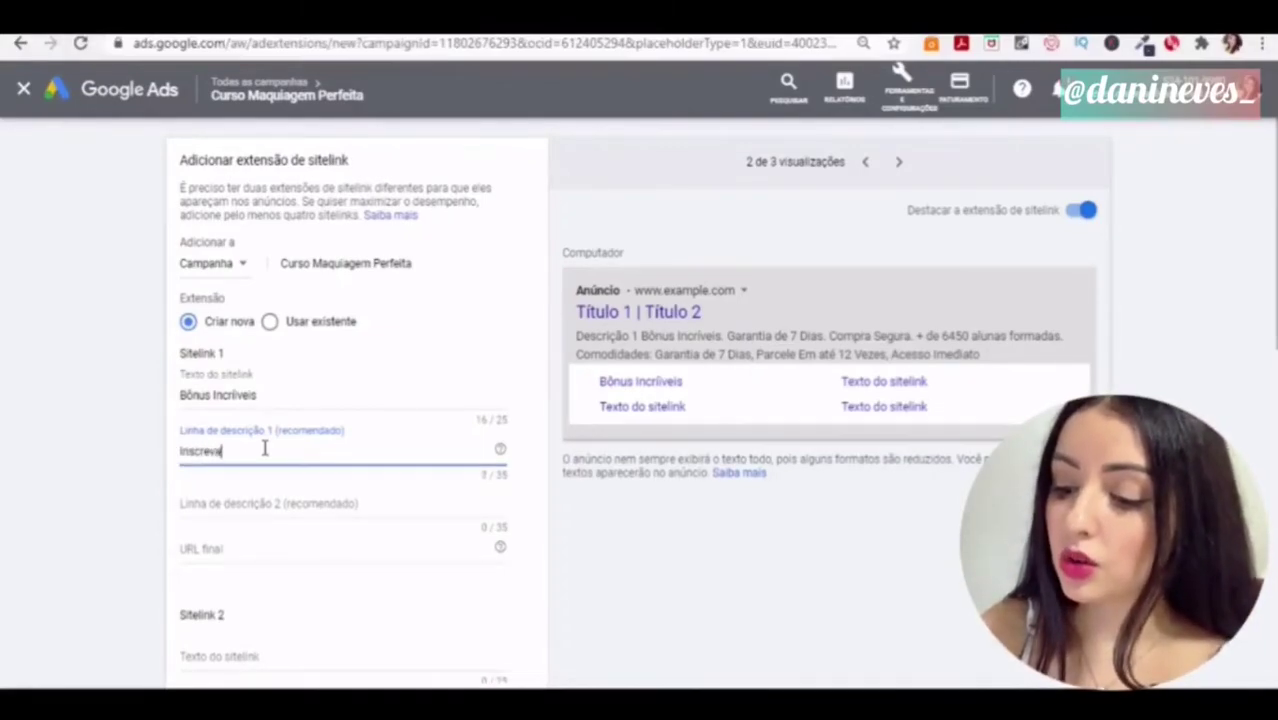
pyautogui.write('-se Hoje e Ganhe Bônus')
pyautogui.click(272, 504)
pyautogui.write('10 Bônus ')
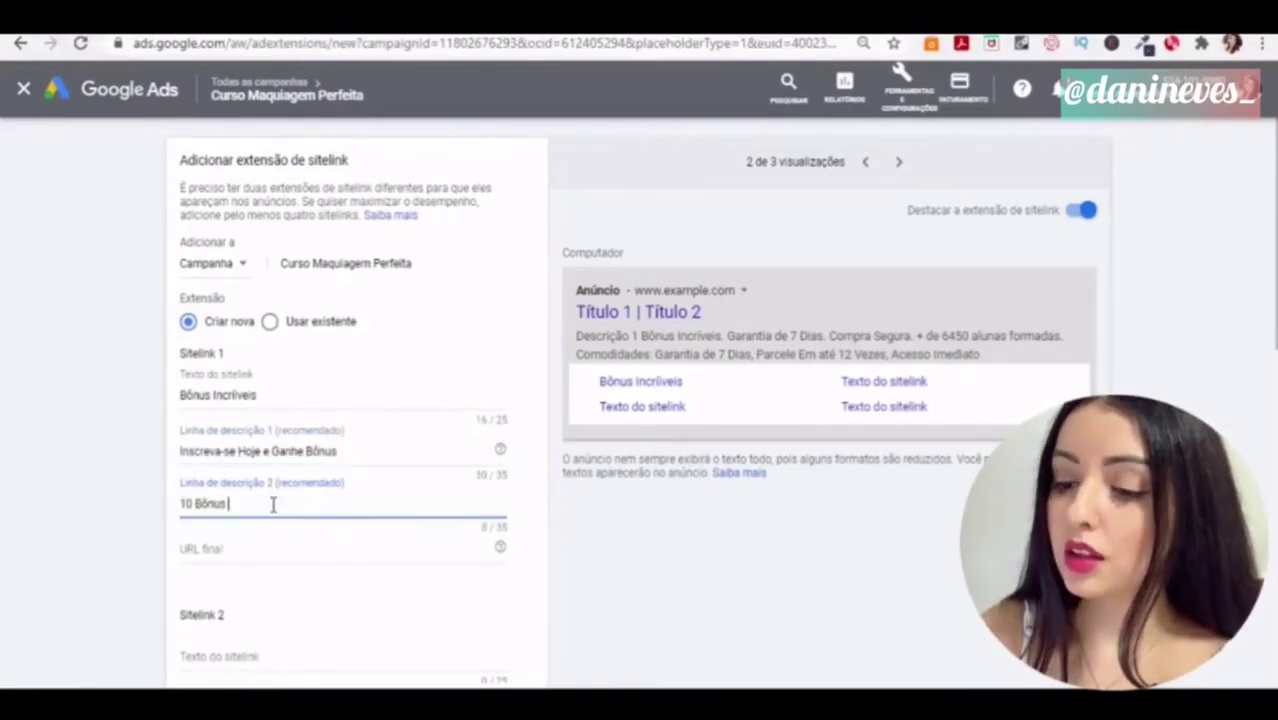
pyautogui.write('+ 4 Cursos')
pyautogui.press('Tab')
pyautogui.write('https://maquiagemperfeita.com.br/?ref=M44507750R')
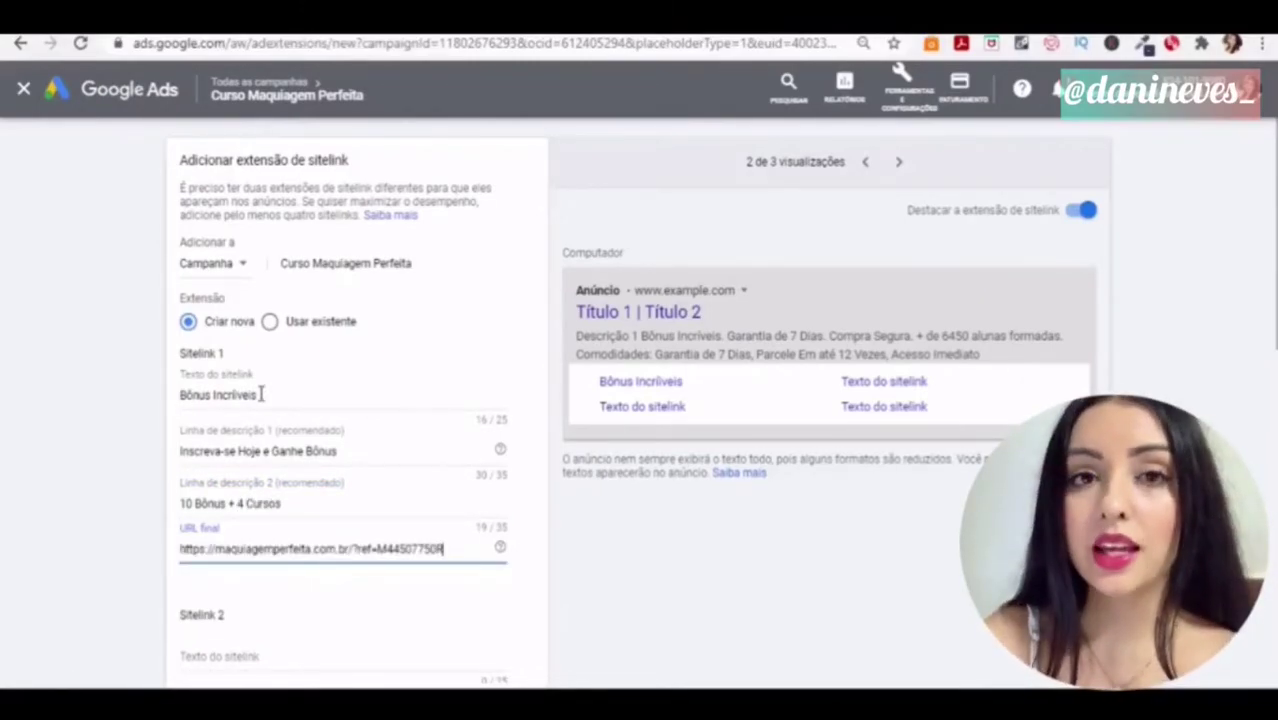
# Set sitelink 2's text to "Garantia de 7 Dias" with descriptions "7 Dias De Garantia Incondicional" and "Seu Dinheiro 100% de Volta"
pyautogui.scroll(-3, 300, 430)
pyautogui.click(352, 467)
pyautogui.write('Garant')
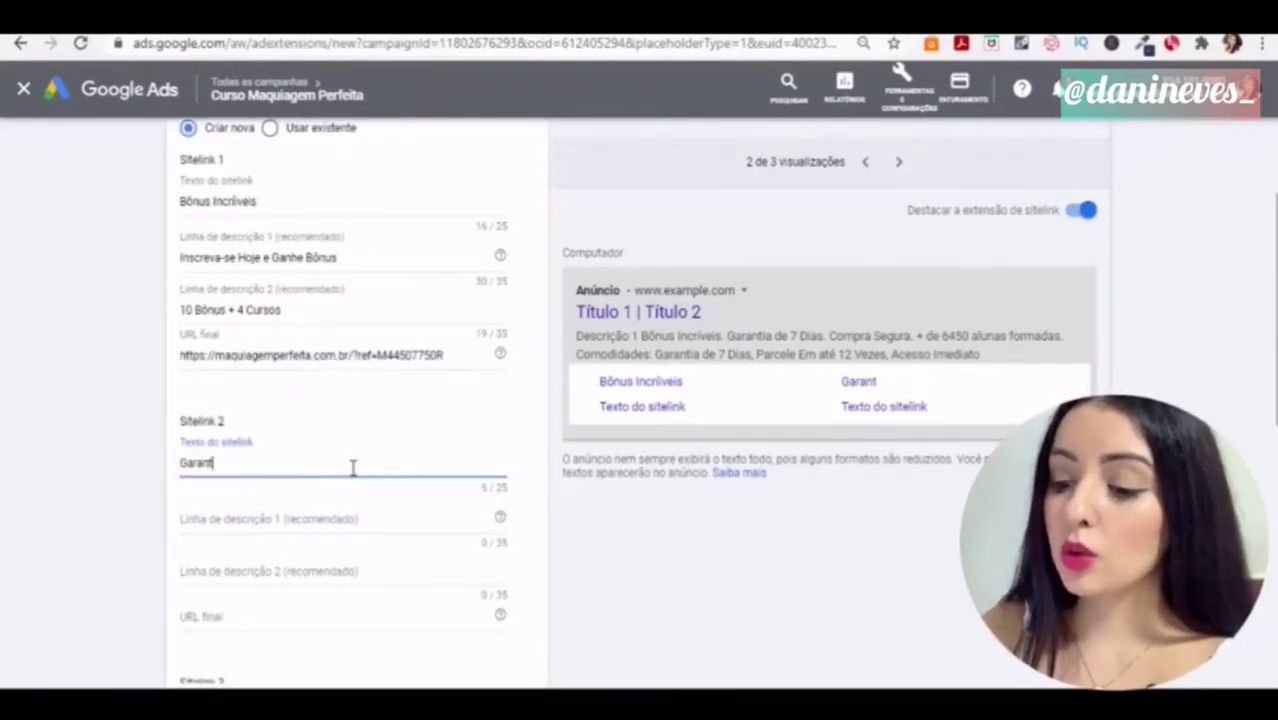
pyautogui.write('ia de 7 Dias')
pyautogui.click(288, 516)
pyautogui.write('7 Dias')
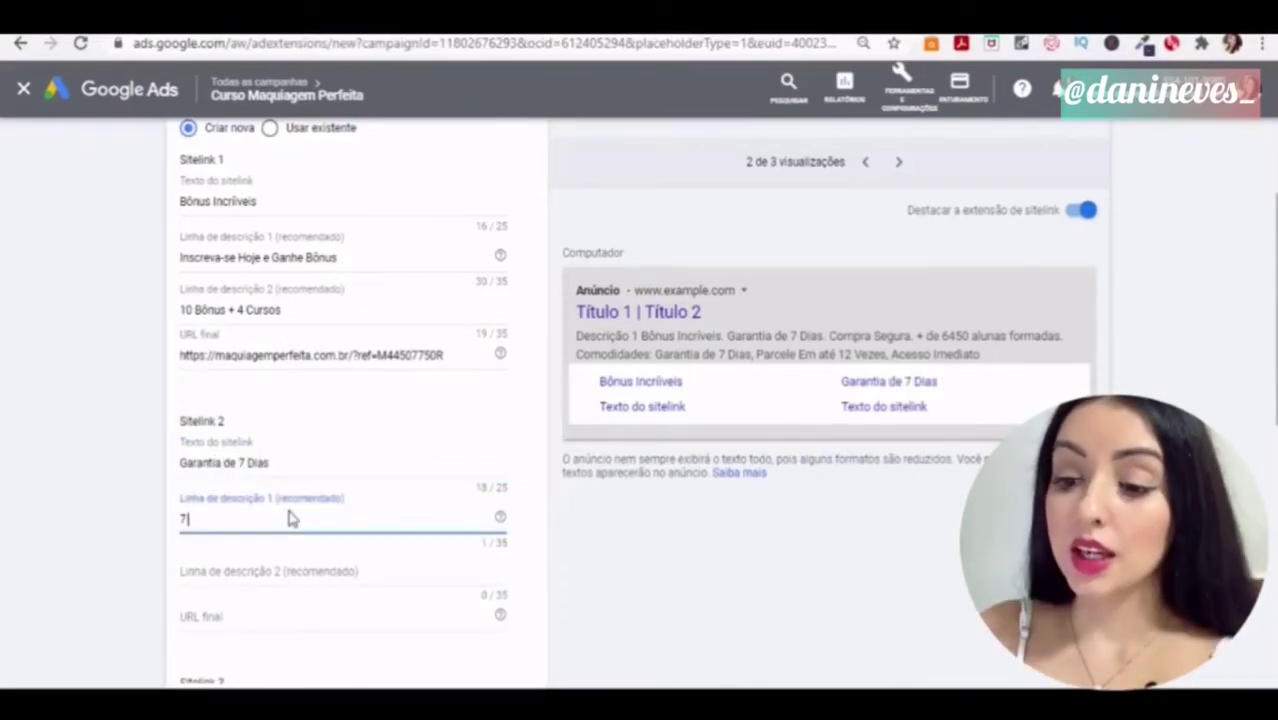
pyautogui.write(' De Garantia Incondicional')
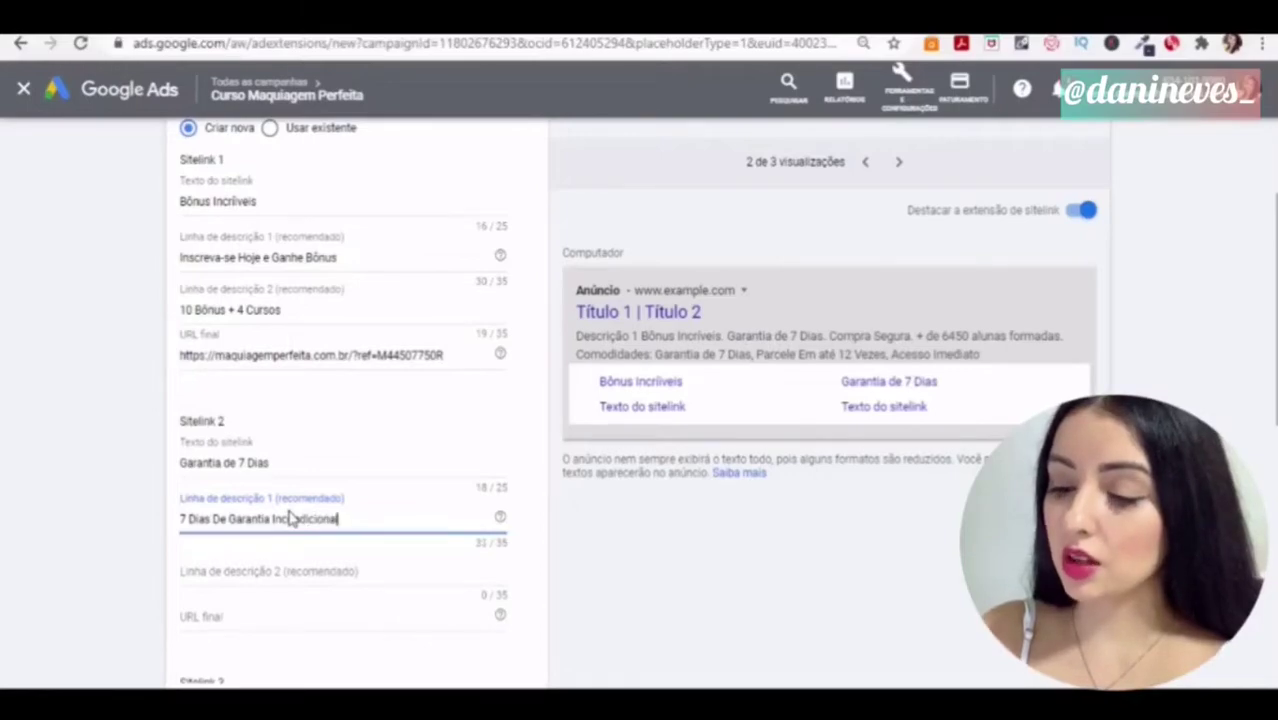
pyautogui.click(313, 571)
pyautogui.write('Seu Dinheiro 100% de Volta')
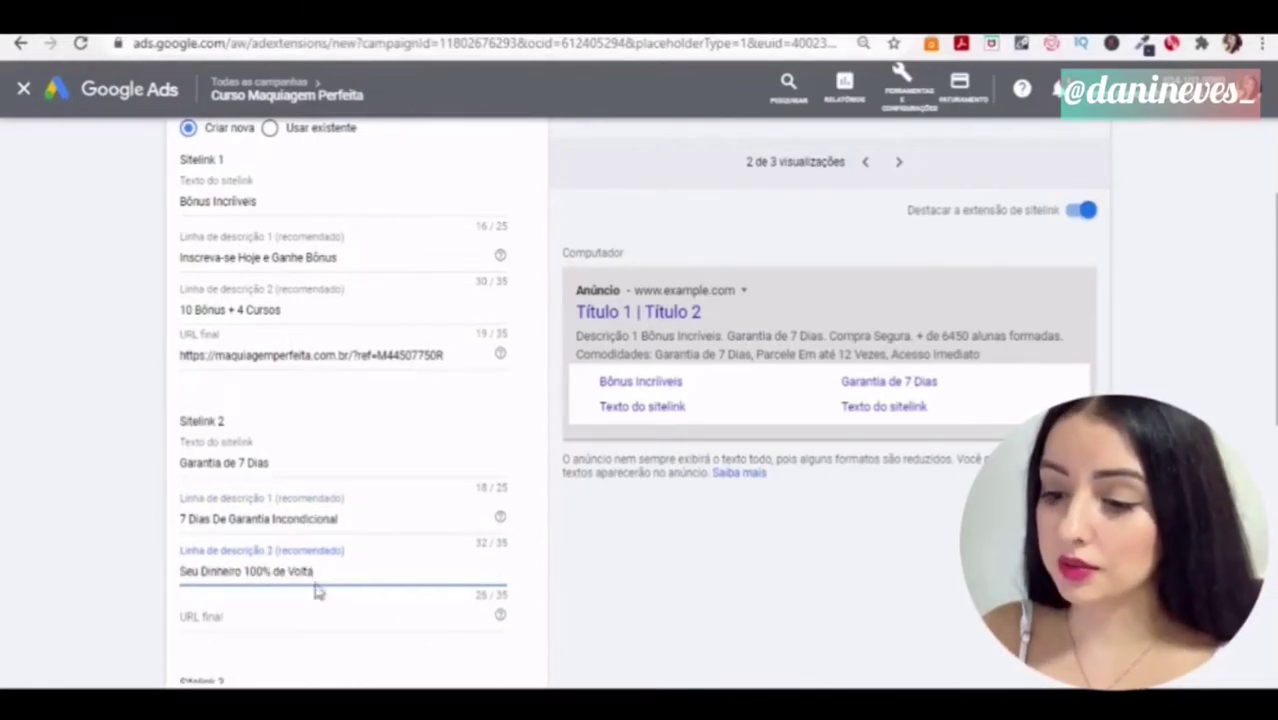
# Set sitelink 2's final URL to the affiliate sales page link, ending with the unique suffix "?src=extensaogarantia"
pyautogui.click(317, 617)
pyautogui.write('https://maquiagemperfeita.com.br/?ref=M445077S0R')
pyautogui.click(47, 560)
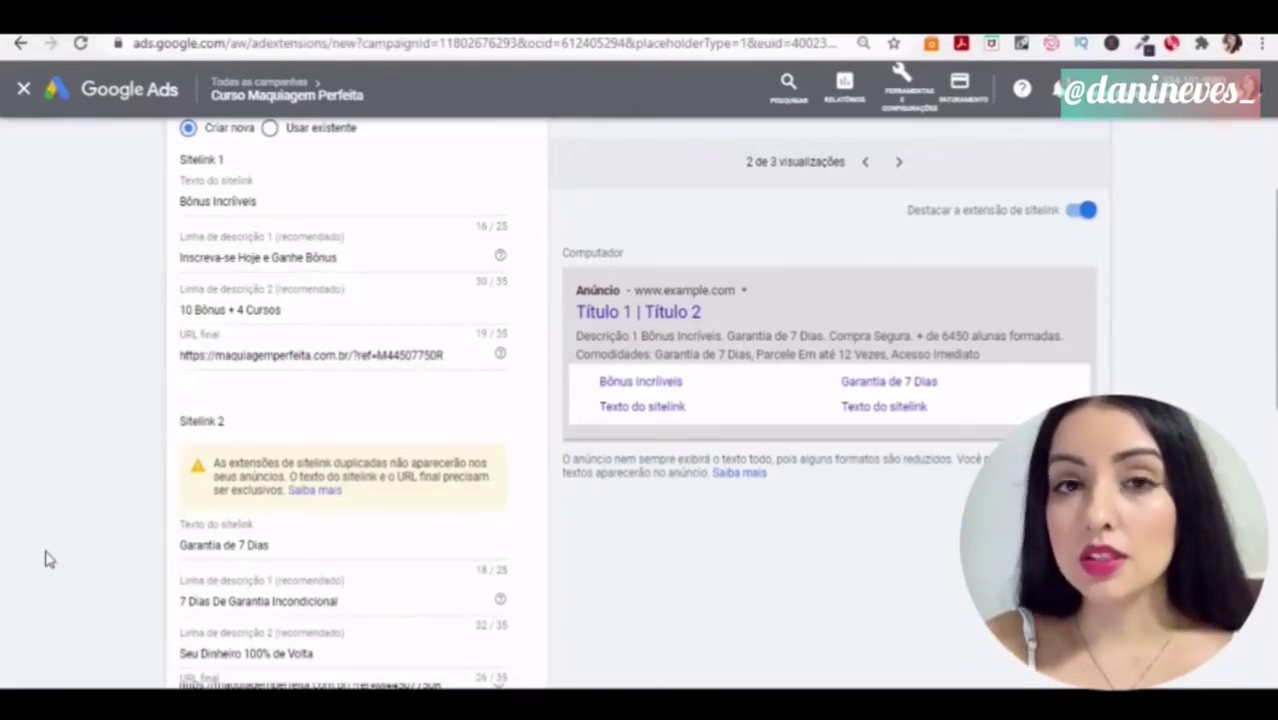
pyautogui.scroll(-2, 5, 440)
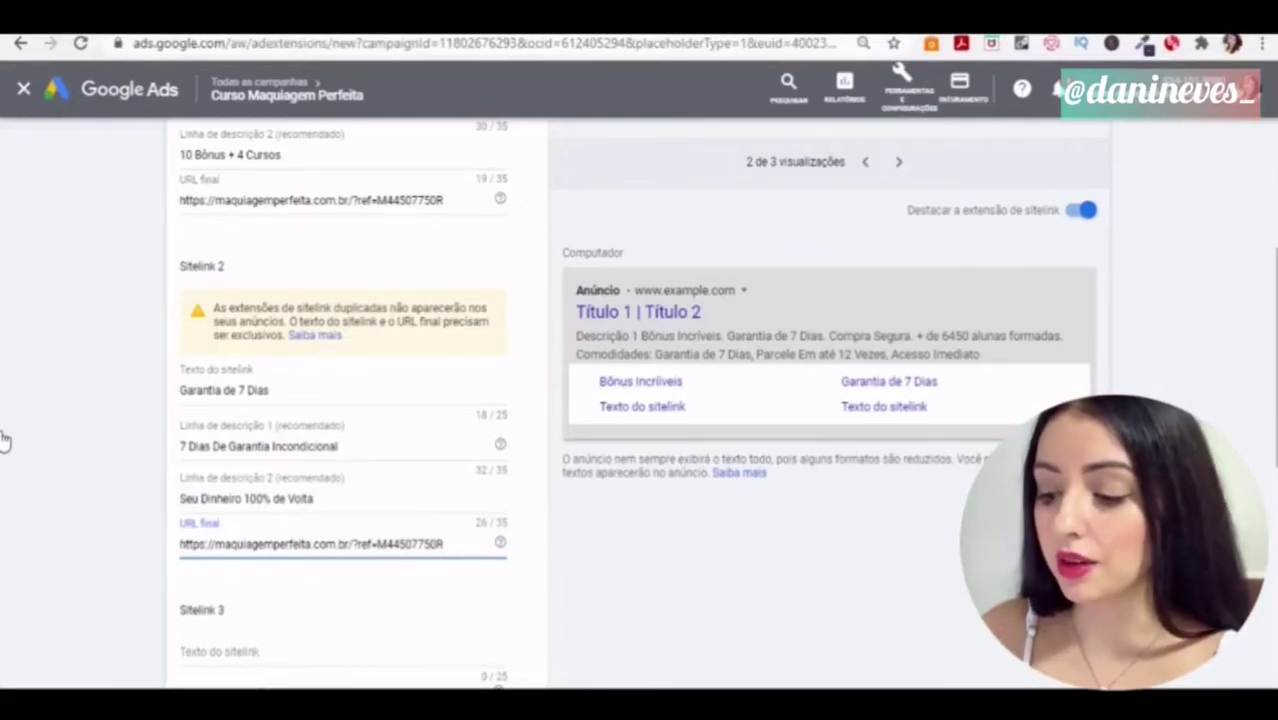
pyautogui.write('?')
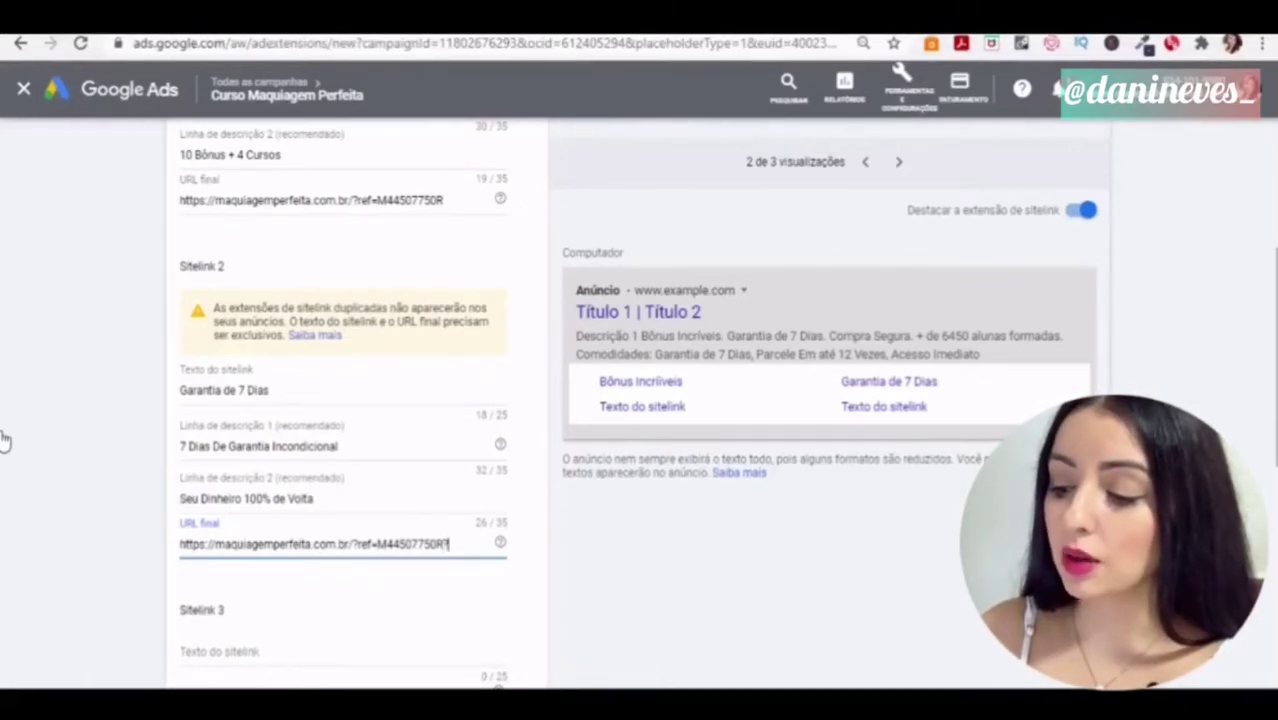
pyautogui.write('src')
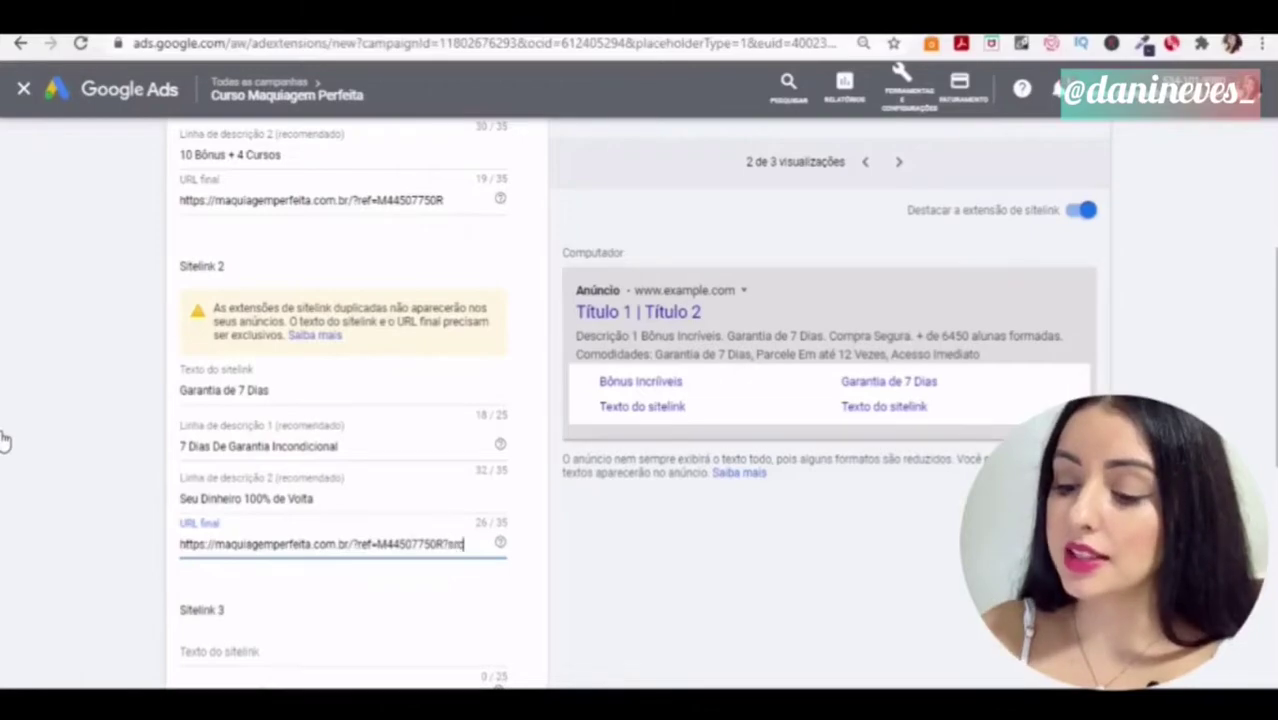
pyautogui.write('=extensao')
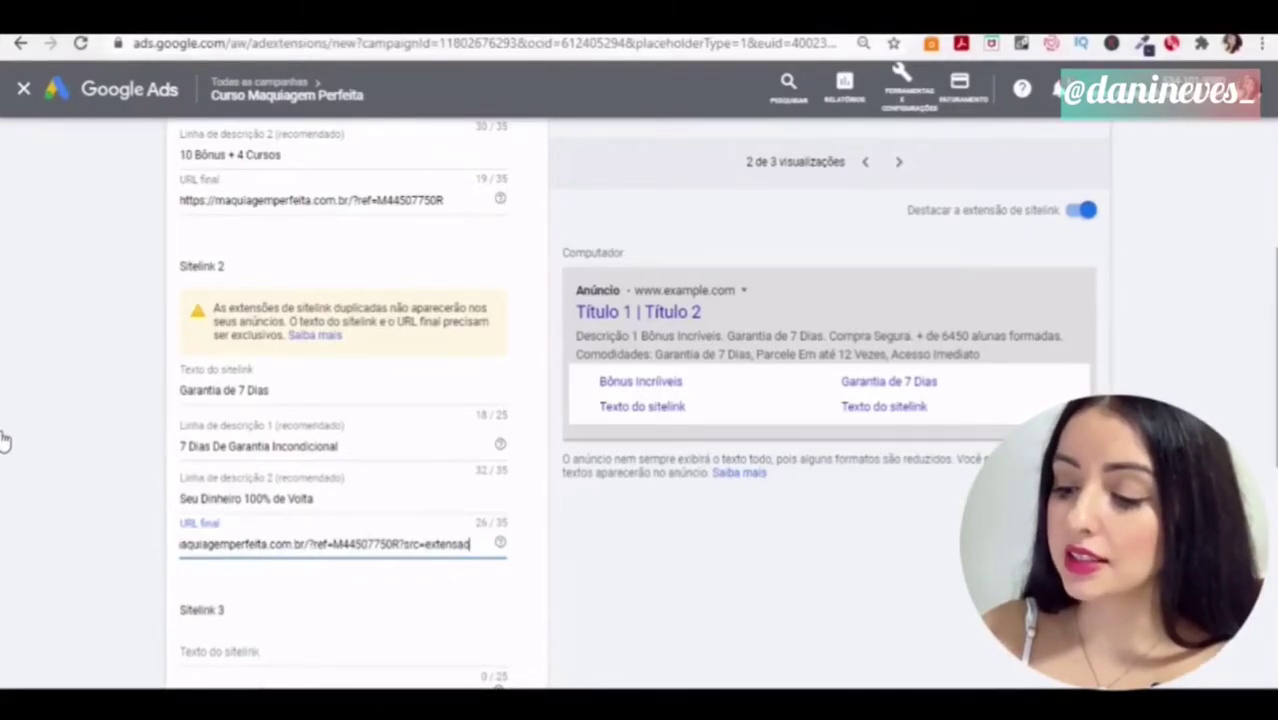
pyautogui.write('garantia')
pyautogui.click(110, 449)
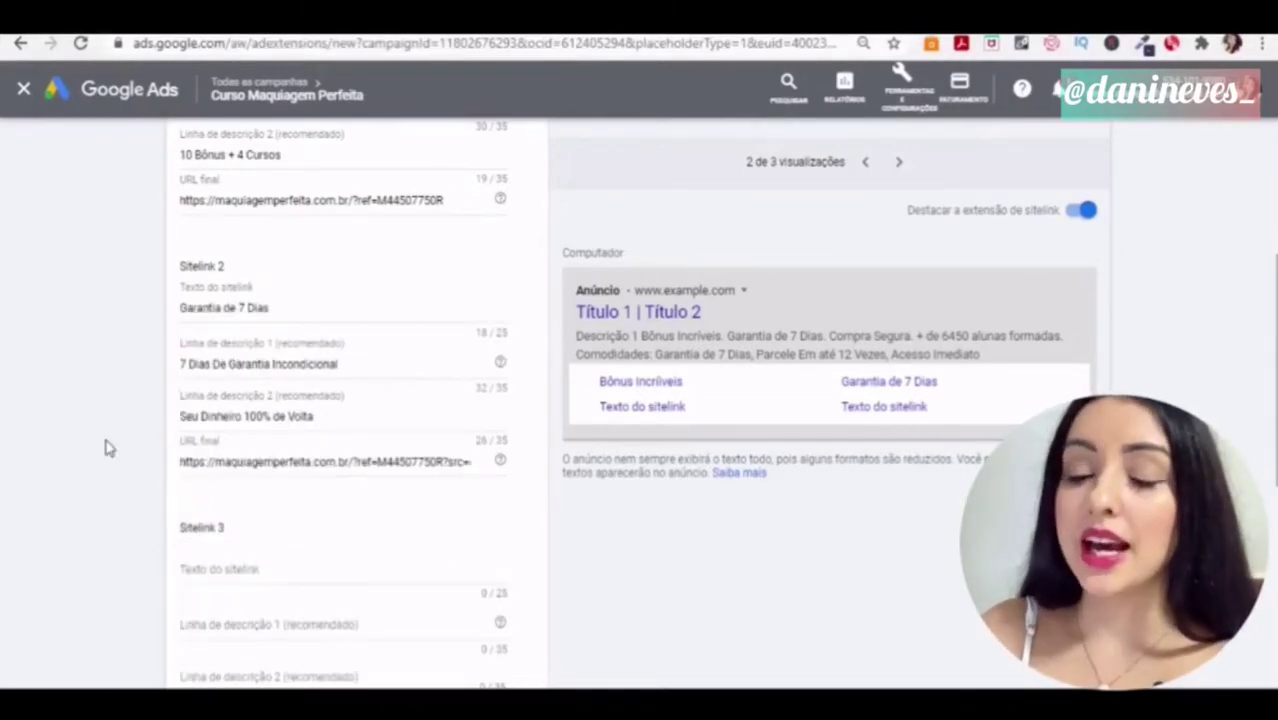
# Set sitelink 3's text to "Compra Segura" and its first description to "Pagamento 100% Seguro"
pyautogui.click(263, 569)
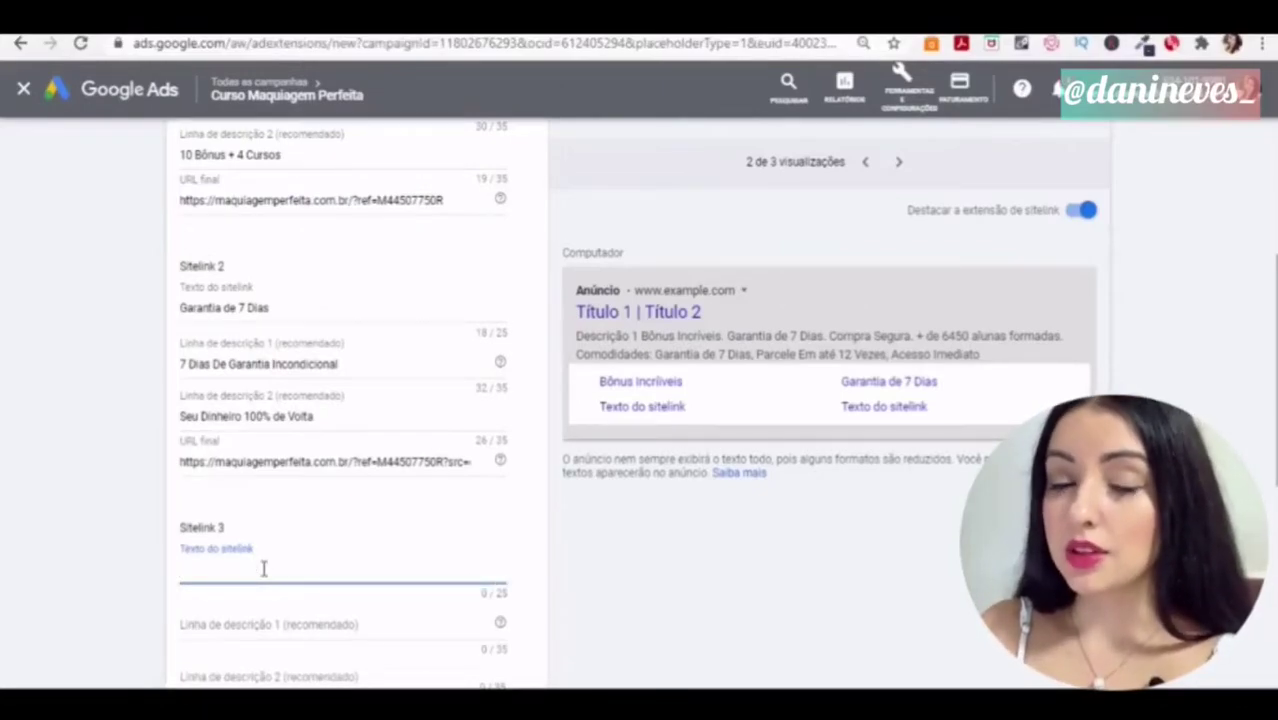
pyautogui.write('Compra')
pyautogui.write('Se')
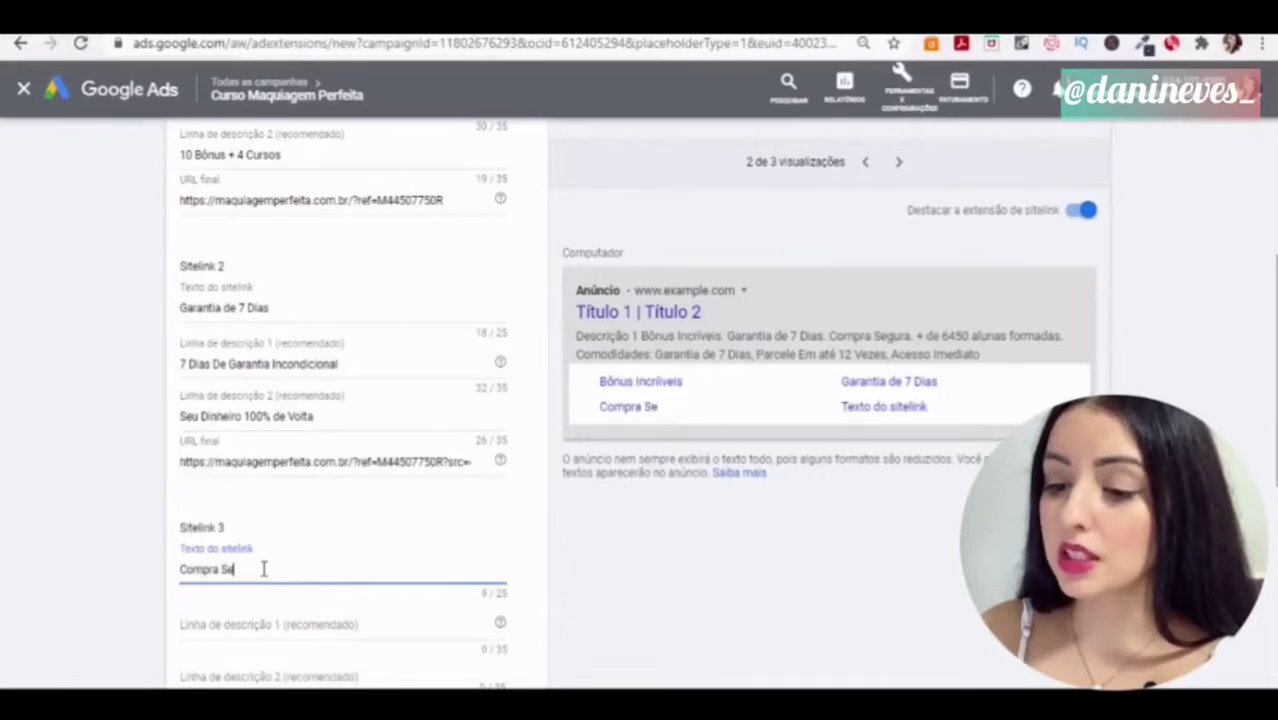
pyautogui.write('gura')
pyautogui.click(262, 622)
pyautogui.write('Pagamento 1')
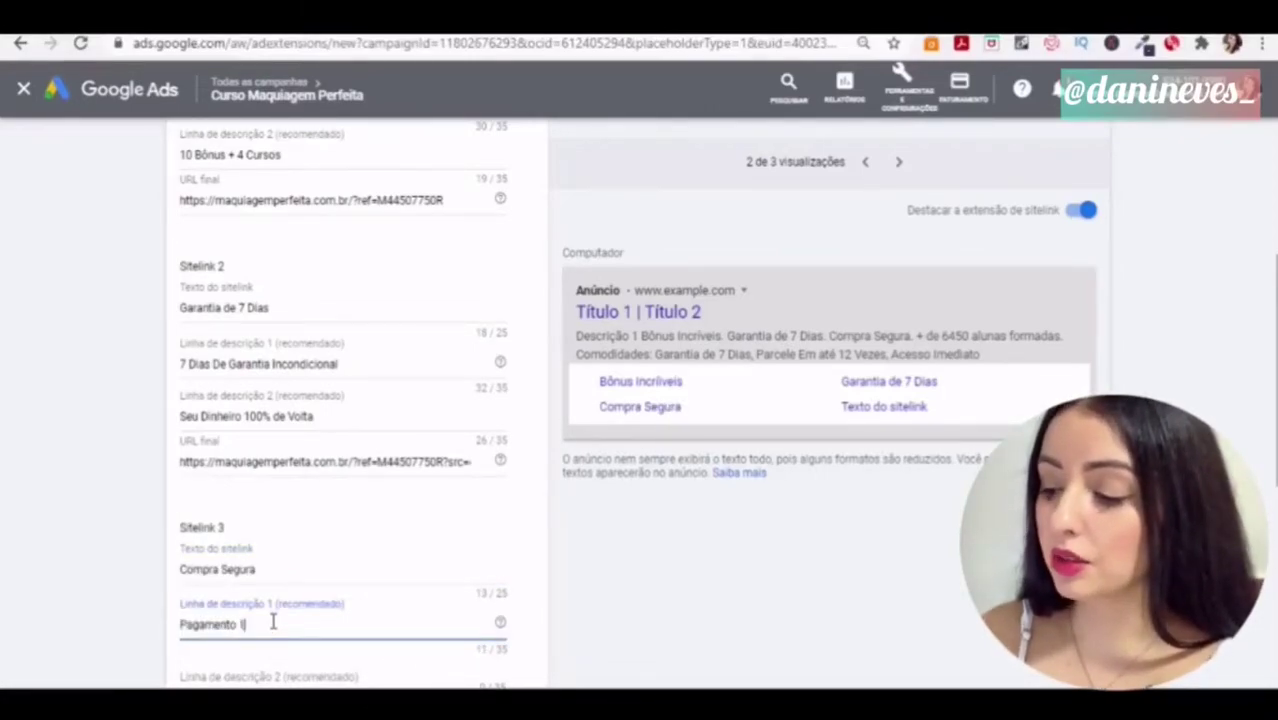
pyautogui.write('00% Seguro')
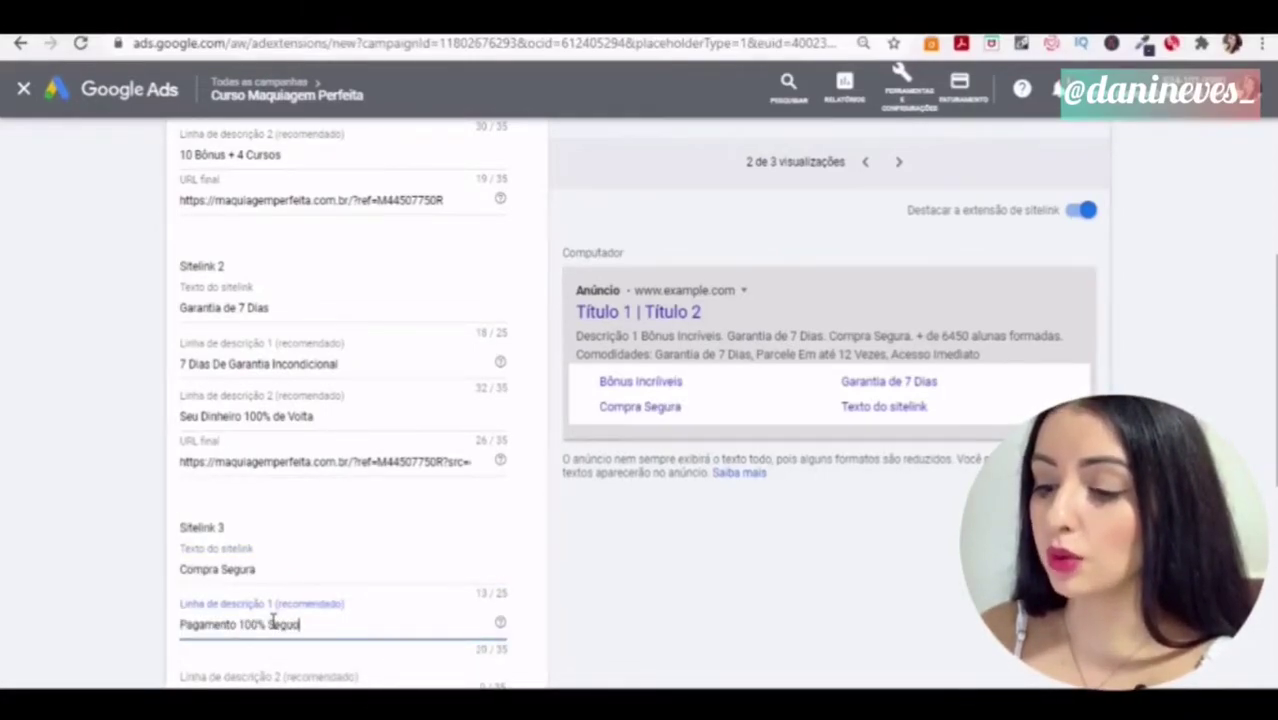
# Set sitelink 3's second description line to "Pela Maior Plataforma Digital"
pyautogui.click(285, 673)
pyautogui.write('Via Maior Plataforma Digita')
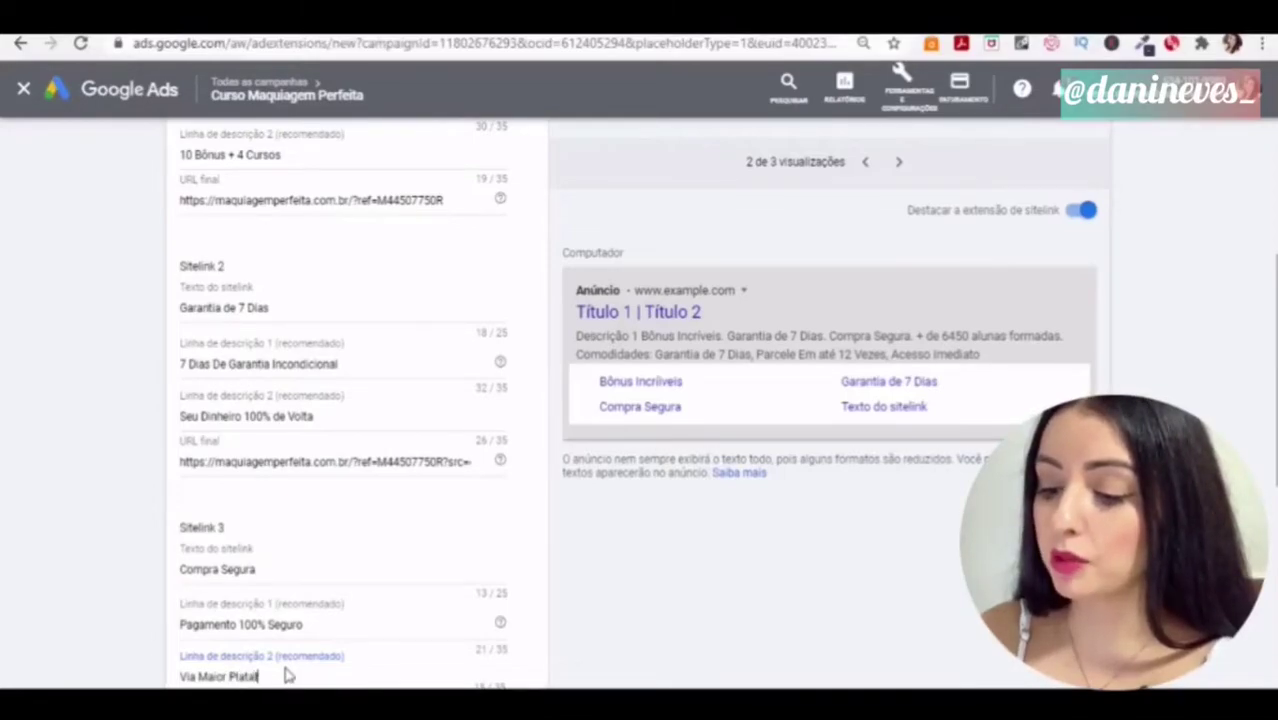
pyautogui.write('l')
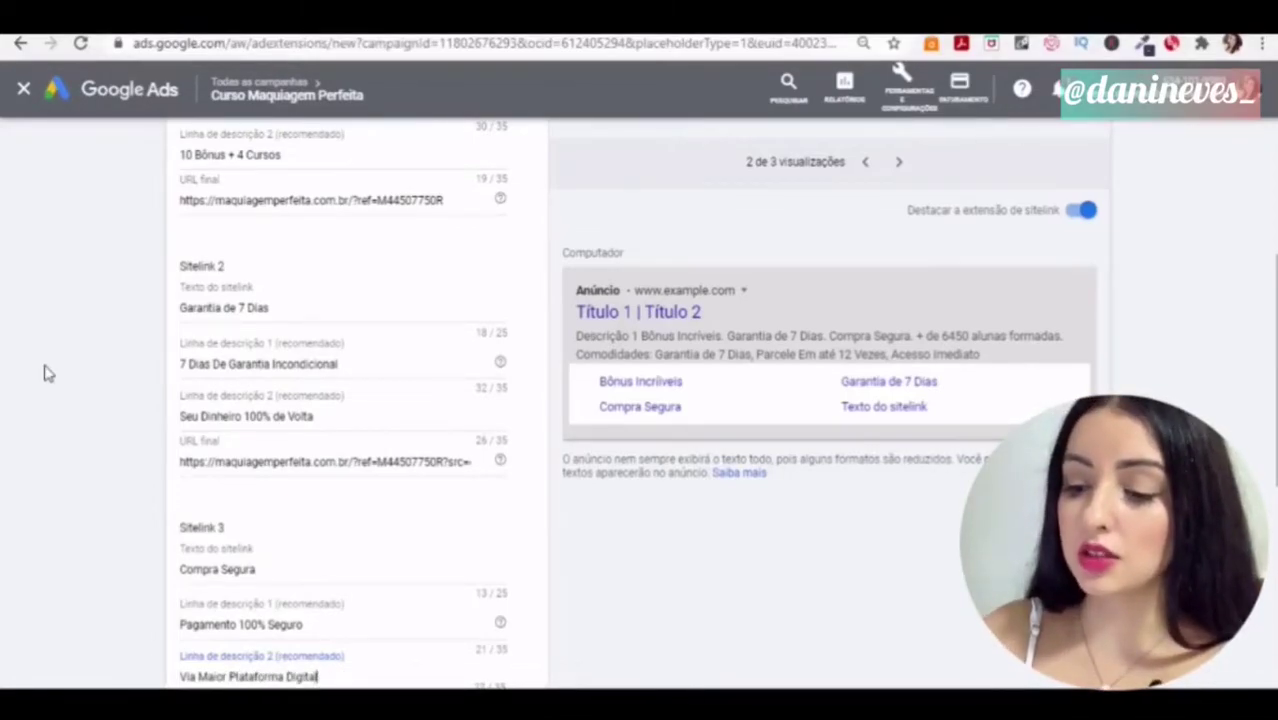
pyautogui.scroll(-2, 17, 417)
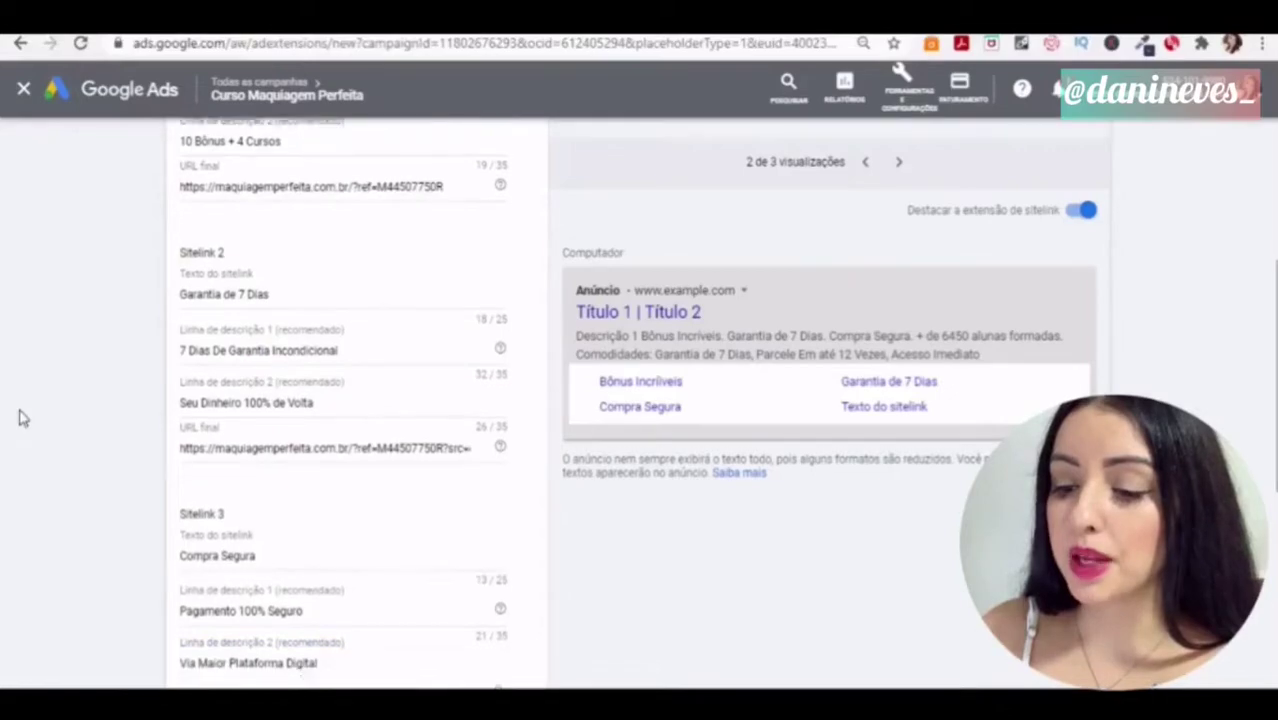
pyautogui.scroll(-1, 17, 417)
pyautogui.click(188, 521)
pyautogui.press('BackSpace')
pyautogui.press('BackSpace')
pyautogui.press('BackSpace')
pyautogui.write('Pela')
# Set sitelink 3's final URL to the affiliate sales page link, ending with the unique suffix "?src=extensaocomprasegura"
pyautogui.click(281, 566)
pyautogui.write('https://maquiagemperfeita.com.br/?ref=M44507750R')
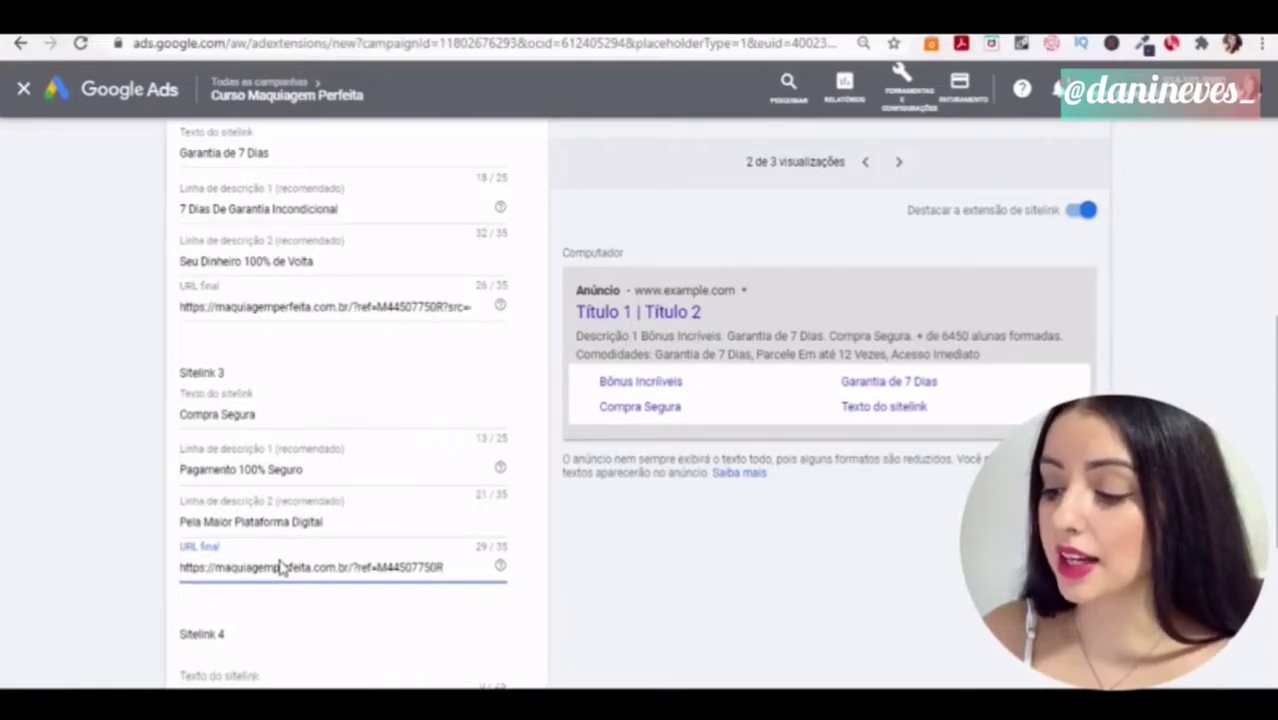
pyautogui.write('?')
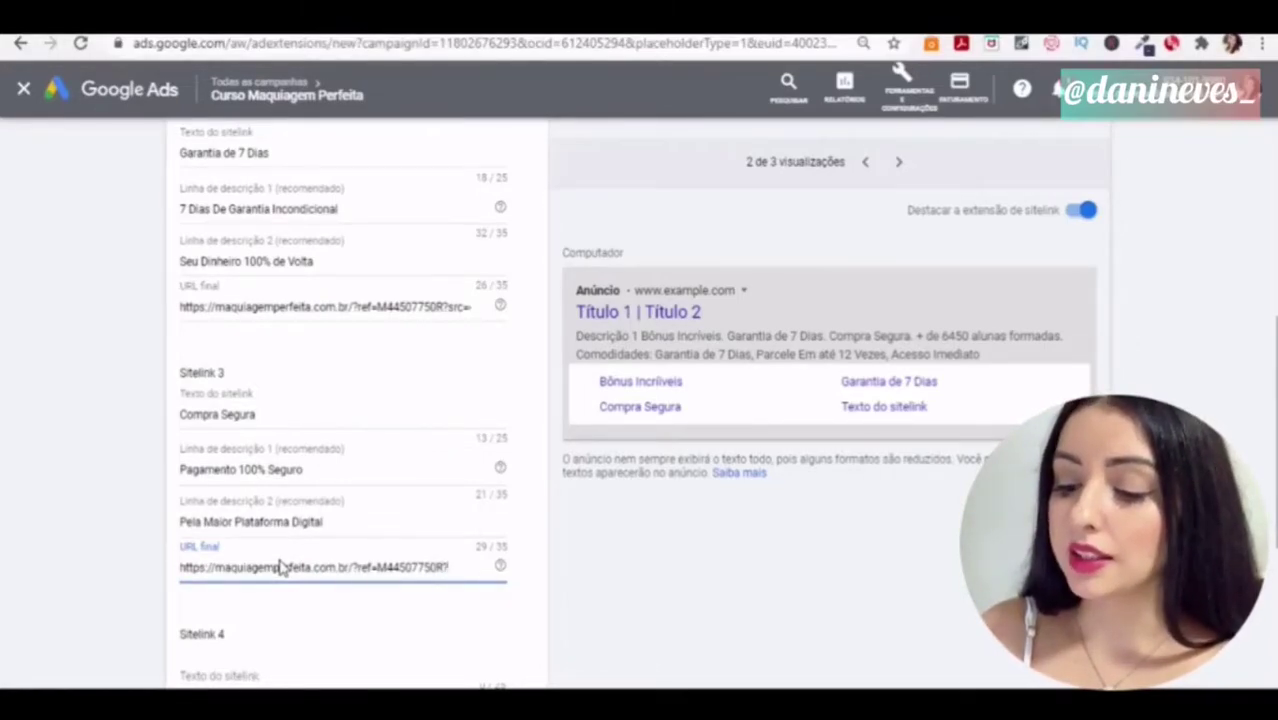
pyautogui.write('src=e')
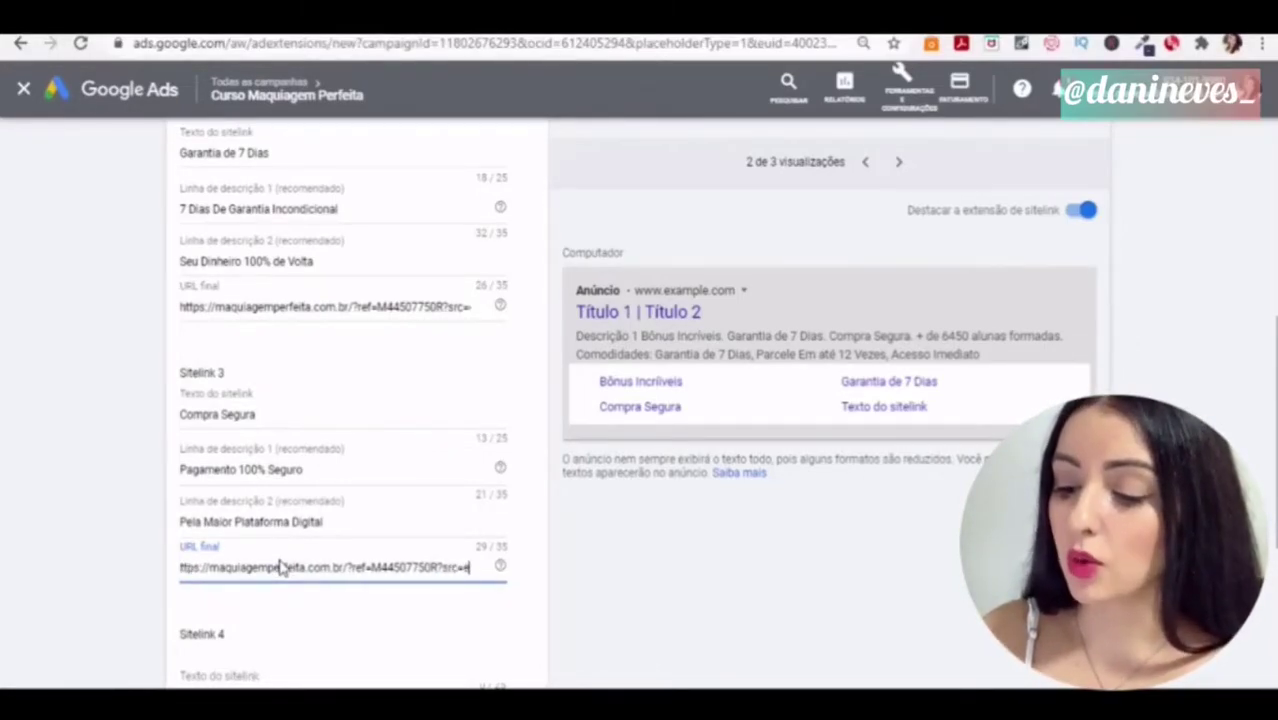
pyautogui.write('xtensaocomplasegura')
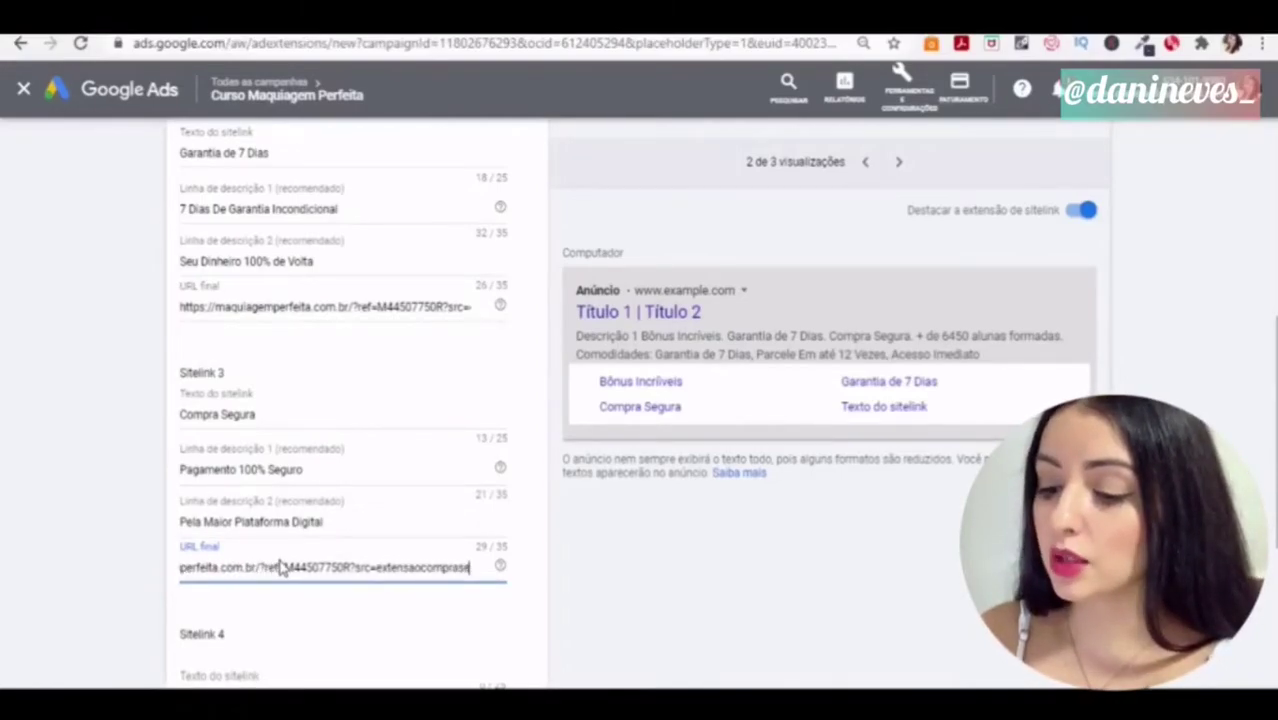
pyautogui.press('Tab')
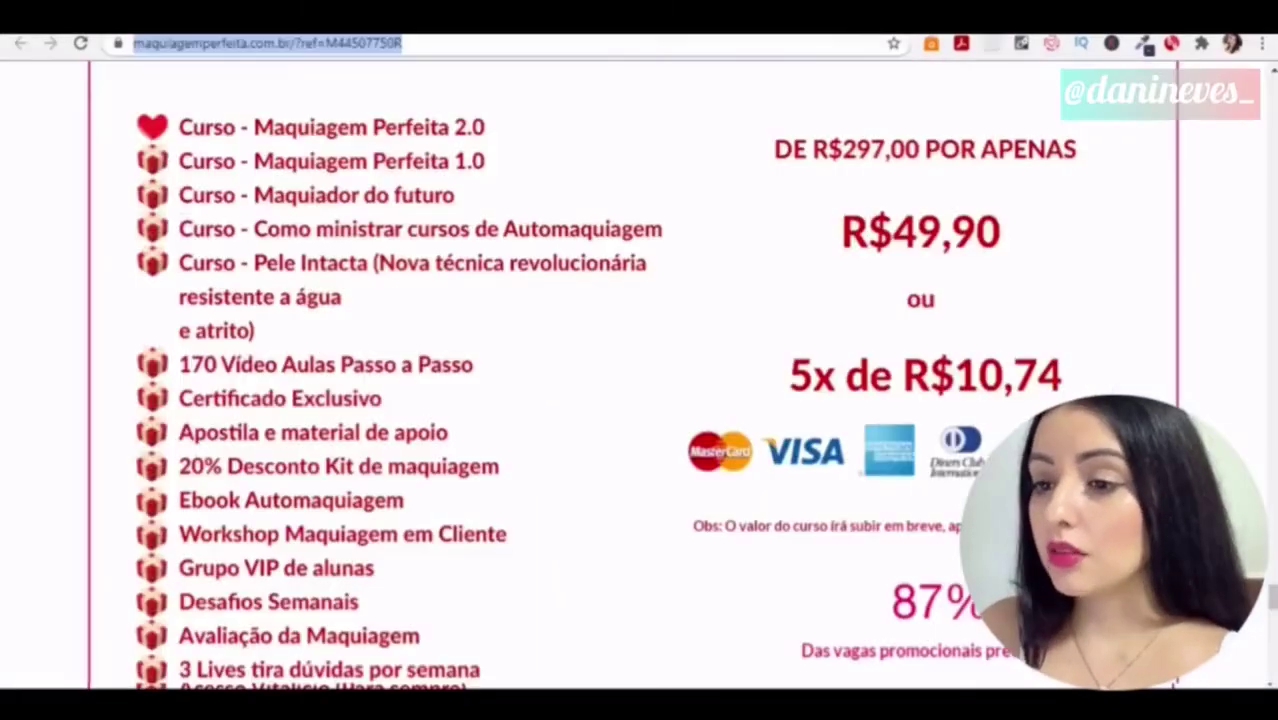
# Check the course benefits listed on the sales page and set sitelink 4's text to "Acesso Imediato"
pyautogui.scroll(5, 667, 347)
pyautogui.scroll(20, 150, 540)
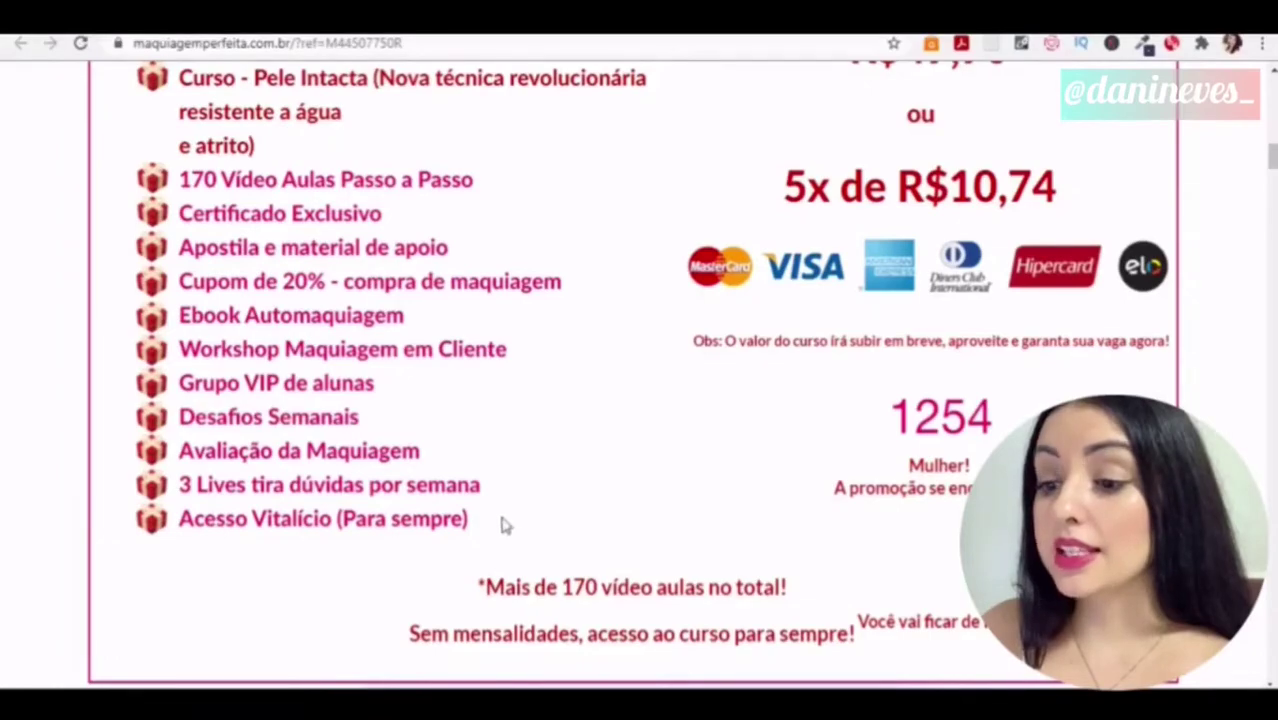
pyautogui.moveTo(528, 525); pyautogui.dragTo(151, 543)
pyautogui.click(258, 108)
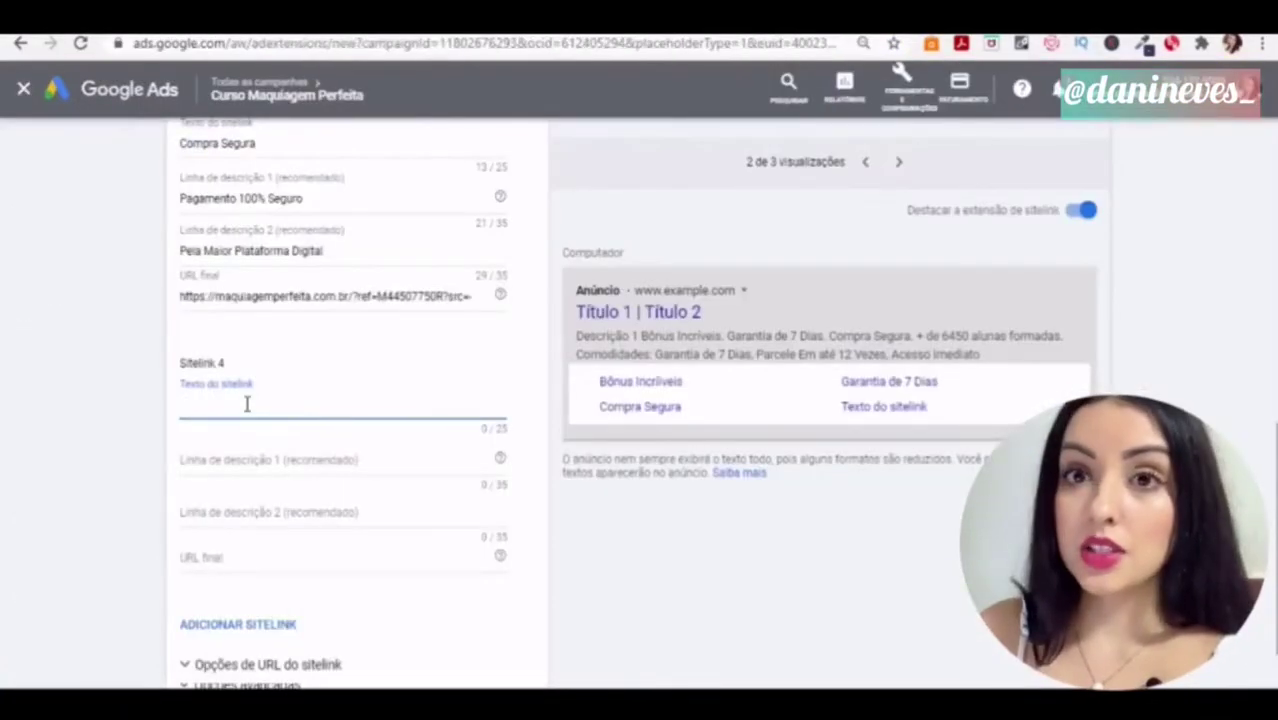
pyautogui.write('Acesso Imediato')
# Give sitelink 4 the descriptions "Acesse Imediatamente Após a Compra" and "Acesse de Onde Quiser"
pyautogui.click(257, 449)
pyautogui.write('Acesse Imedi')
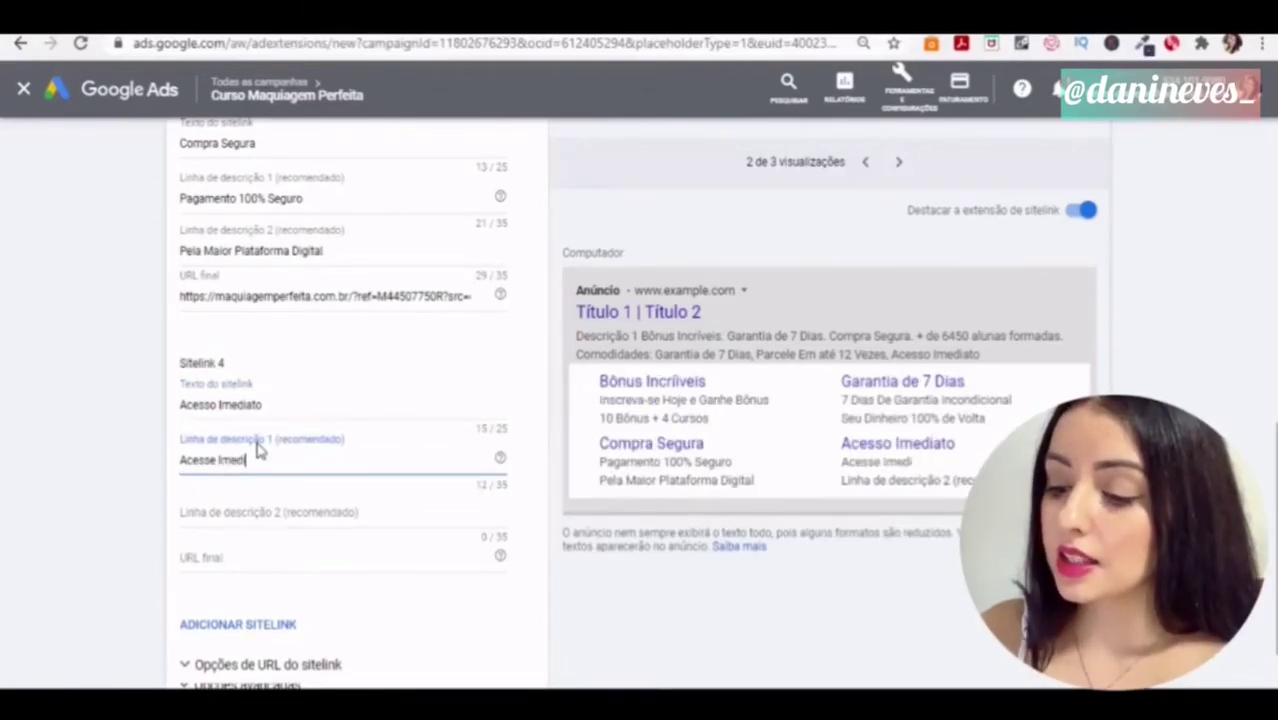
pyautogui.write('atamente Após a Compra')
pyautogui.click(265, 508)
pyautogui.write('Acesse de On')
pyautogui.write('de Quiser')
# Set sitelink 4's final URL to the affiliate sales page link, ending with the unique suffix "?src=extensaoacessoimediato"
pyautogui.click(265, 557)
pyautogui.write('https://maquiagemperfeita.com.br/?ref=M44507750R')
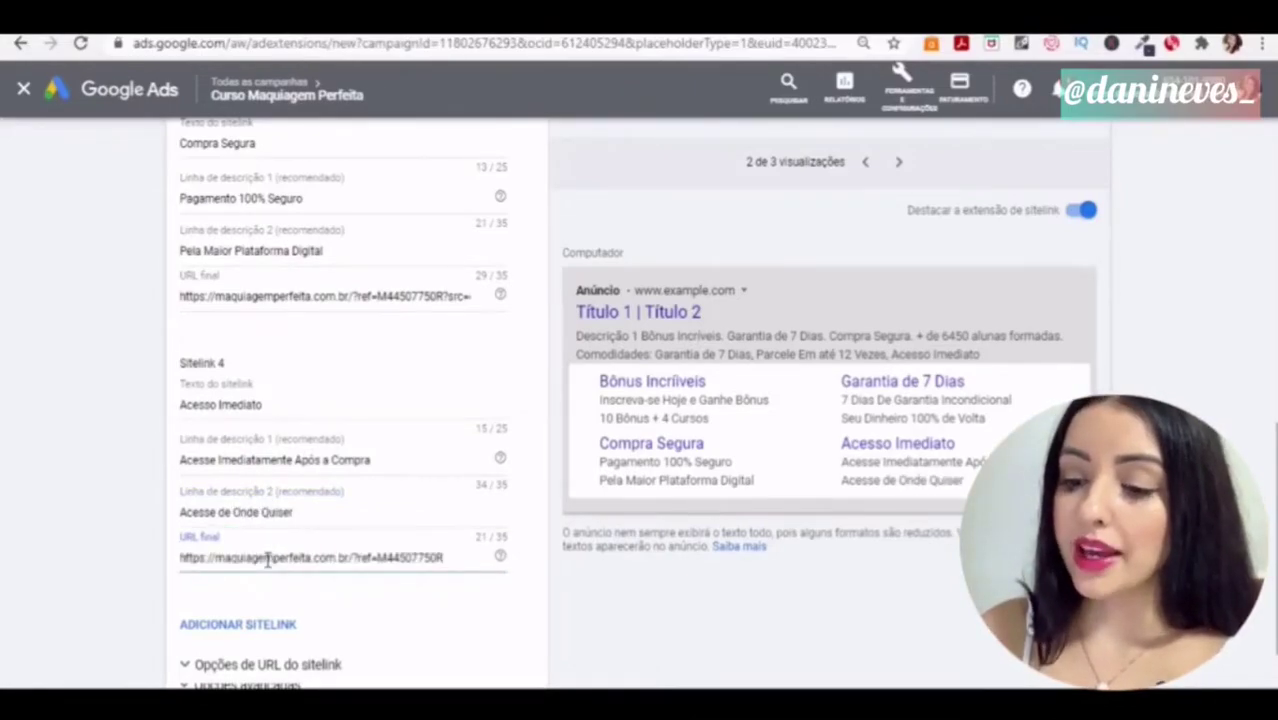
pyautogui.write('?src=e')
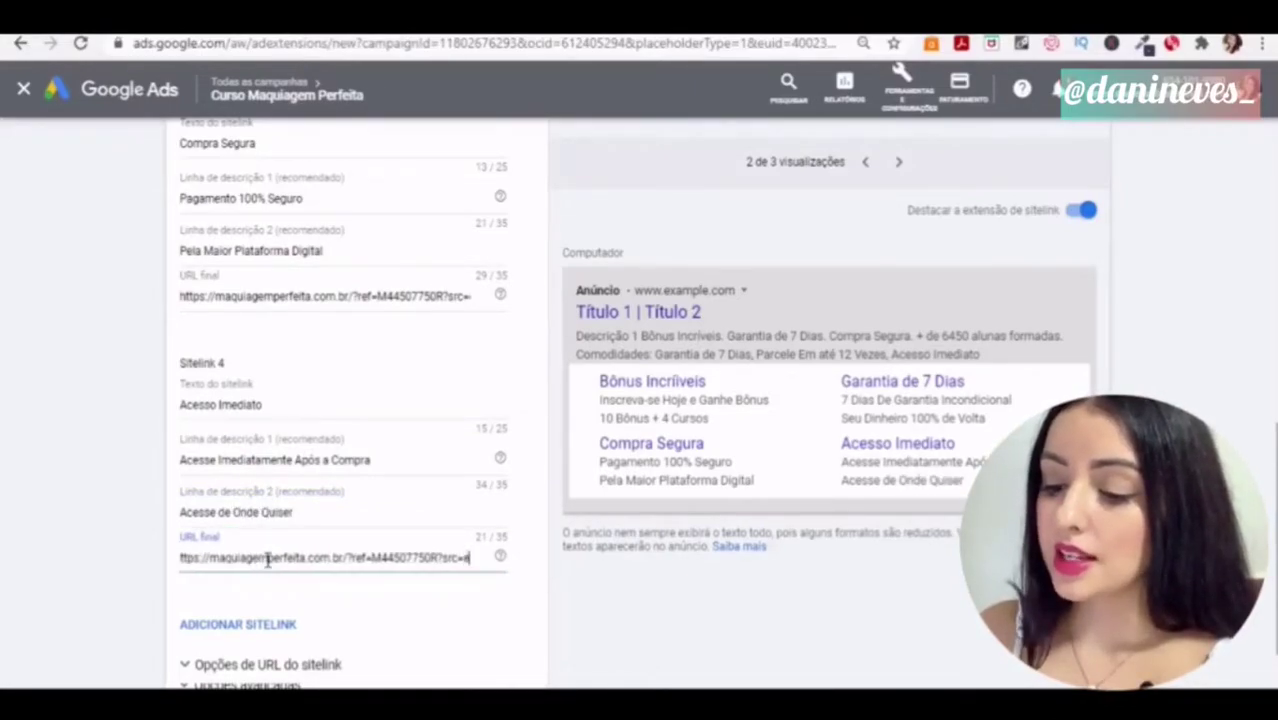
pyautogui.write('xtensaoacesso')
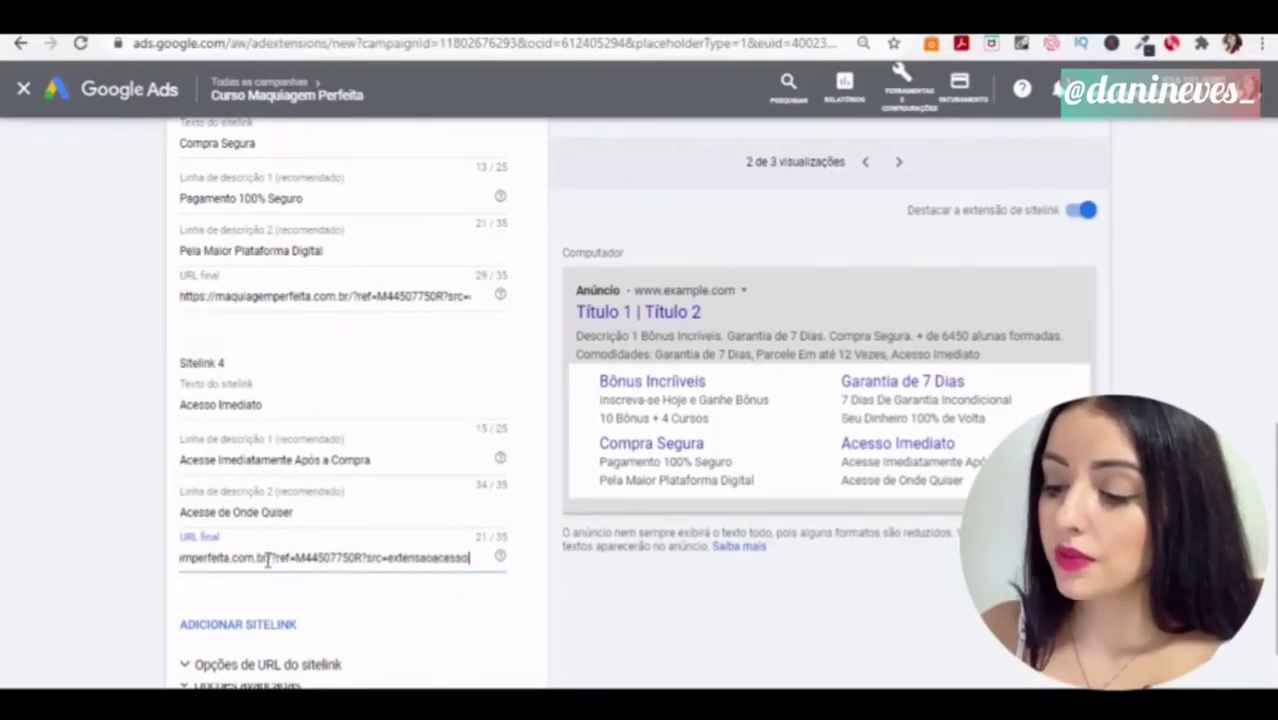
pyautogui.write('imediato')
# Set the sitelinks' tracking template to the Hotmart affiliate link in the URL options and save the sitelink extension
pyautogui.scroll(-2, 265, 559)
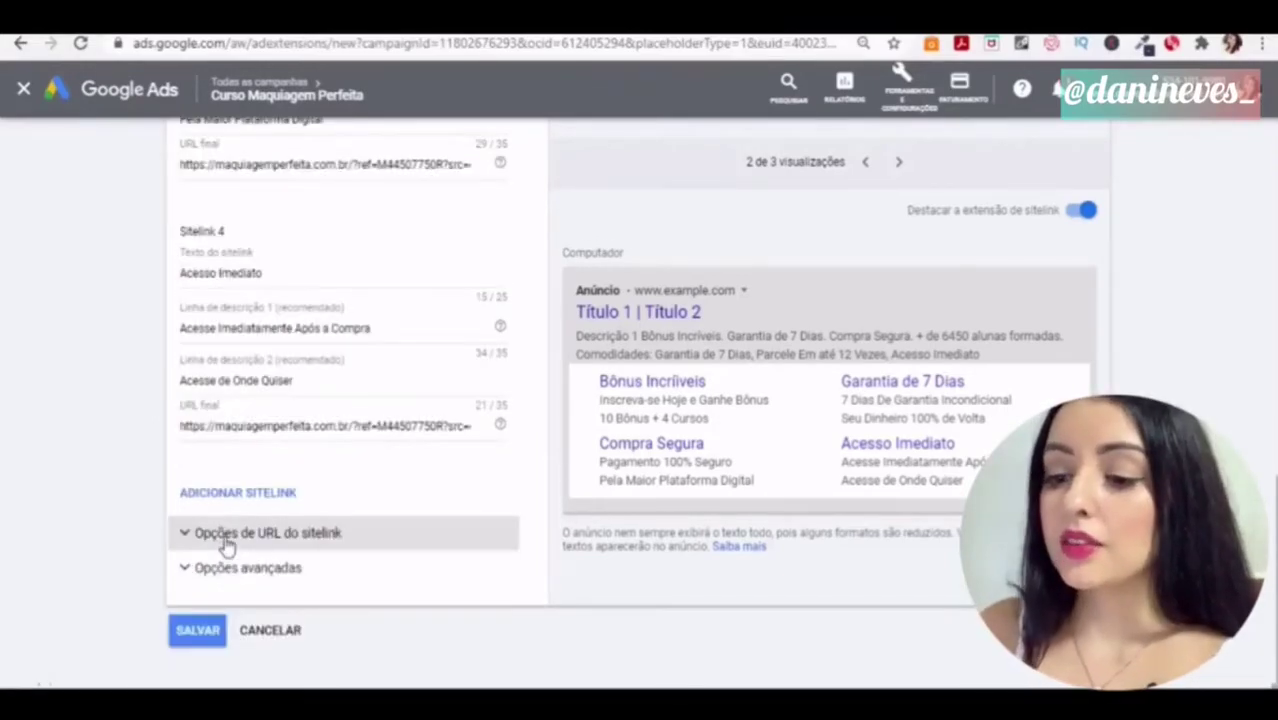
pyautogui.click(228, 542)
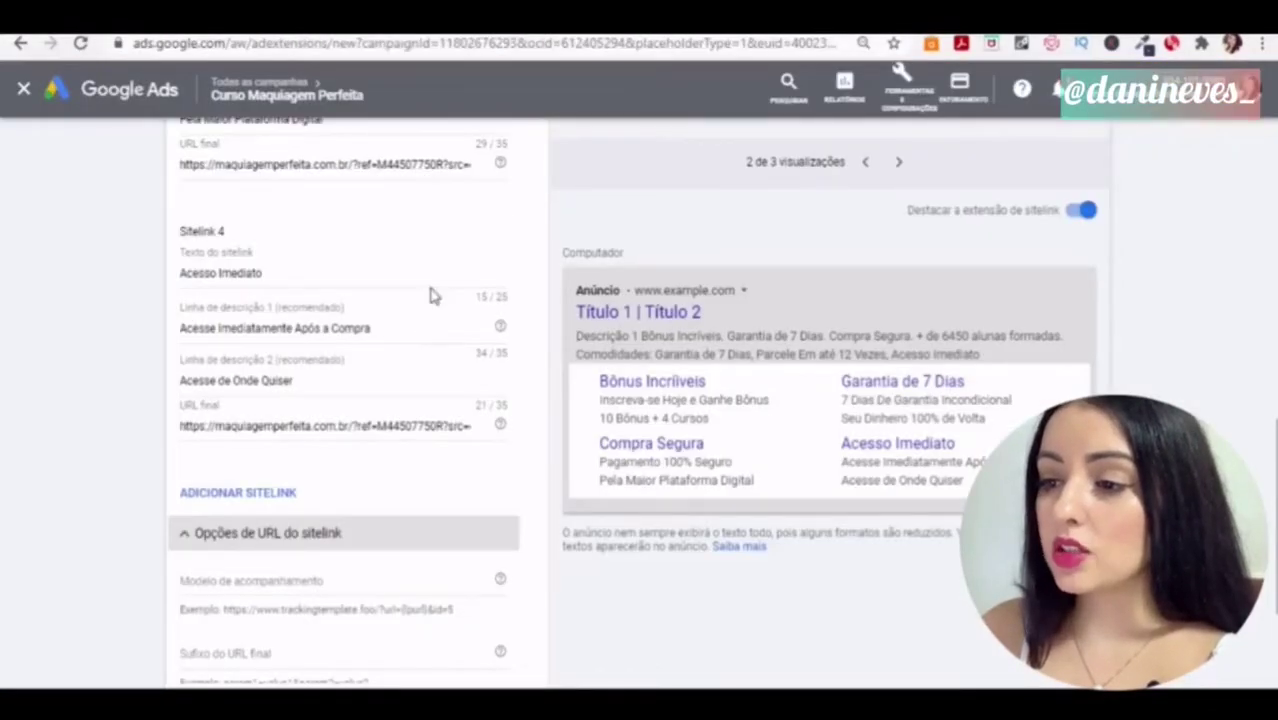
pyautogui.click(342, 580)
pyautogui.write('https://go.hotmart.com/M44507750R')
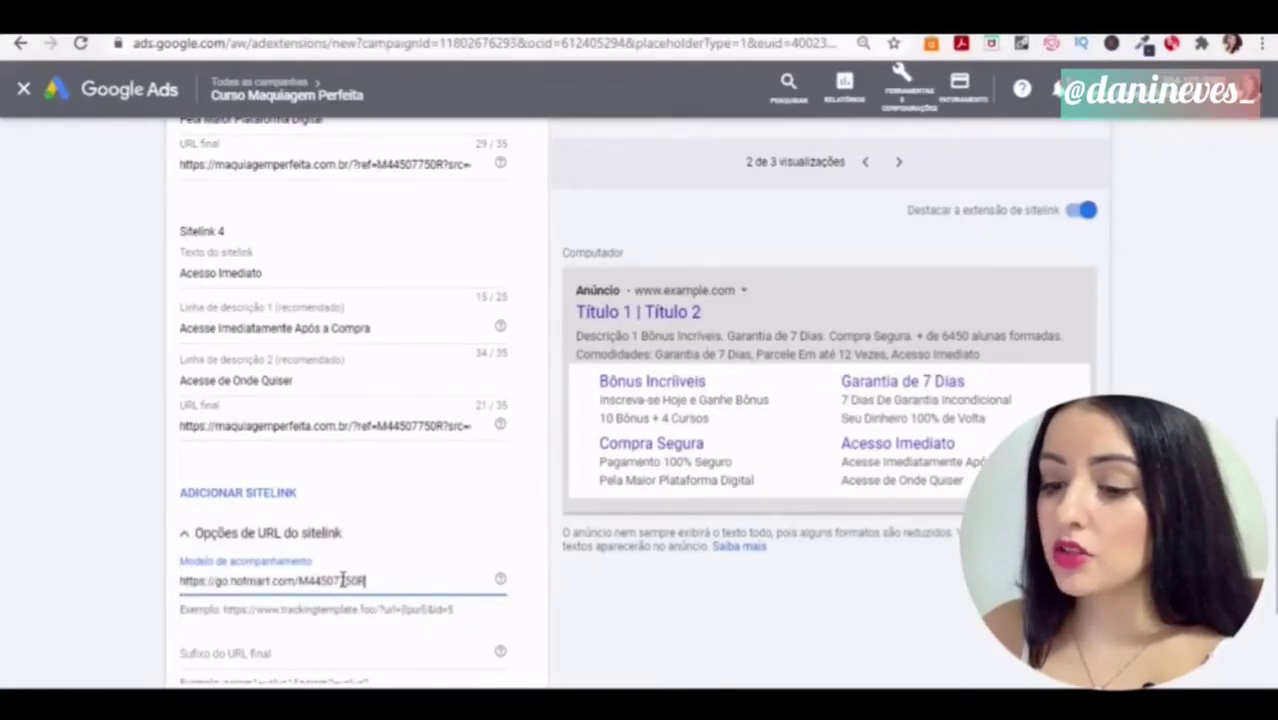
pyautogui.click(120, 566)
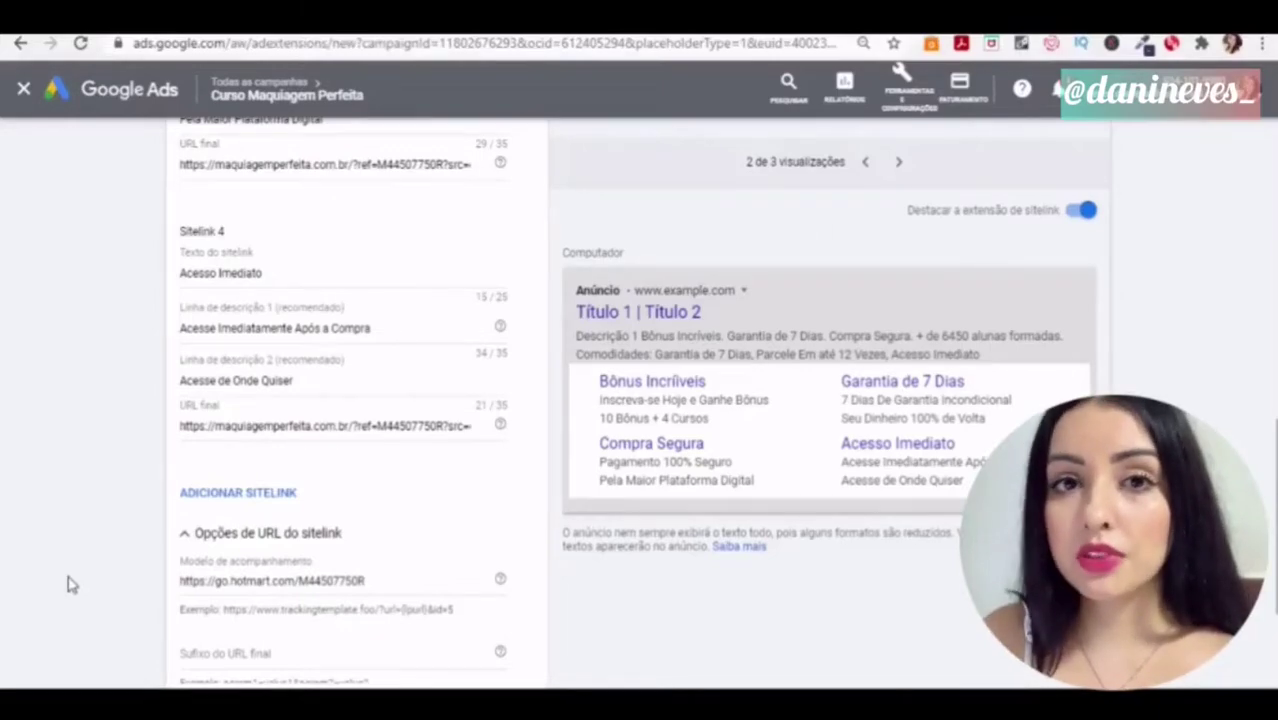
pyautogui.scroll(-3, 68, 585)
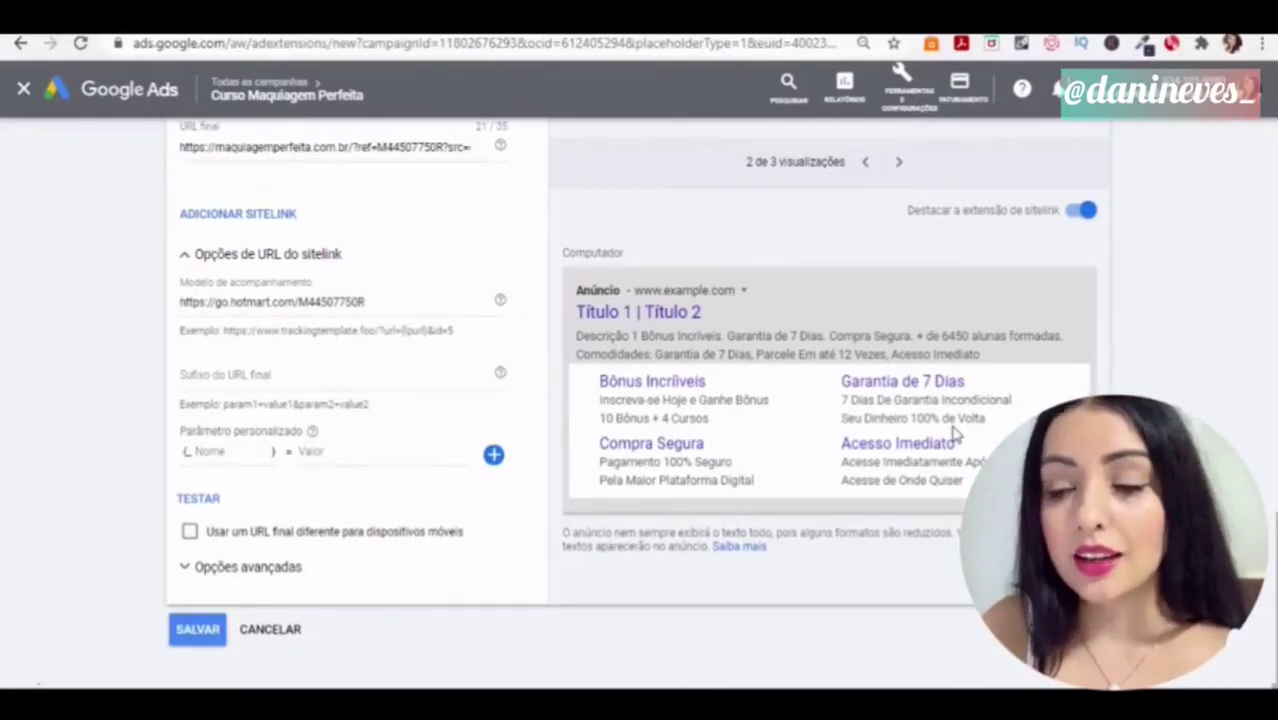
pyautogui.click(205, 634)
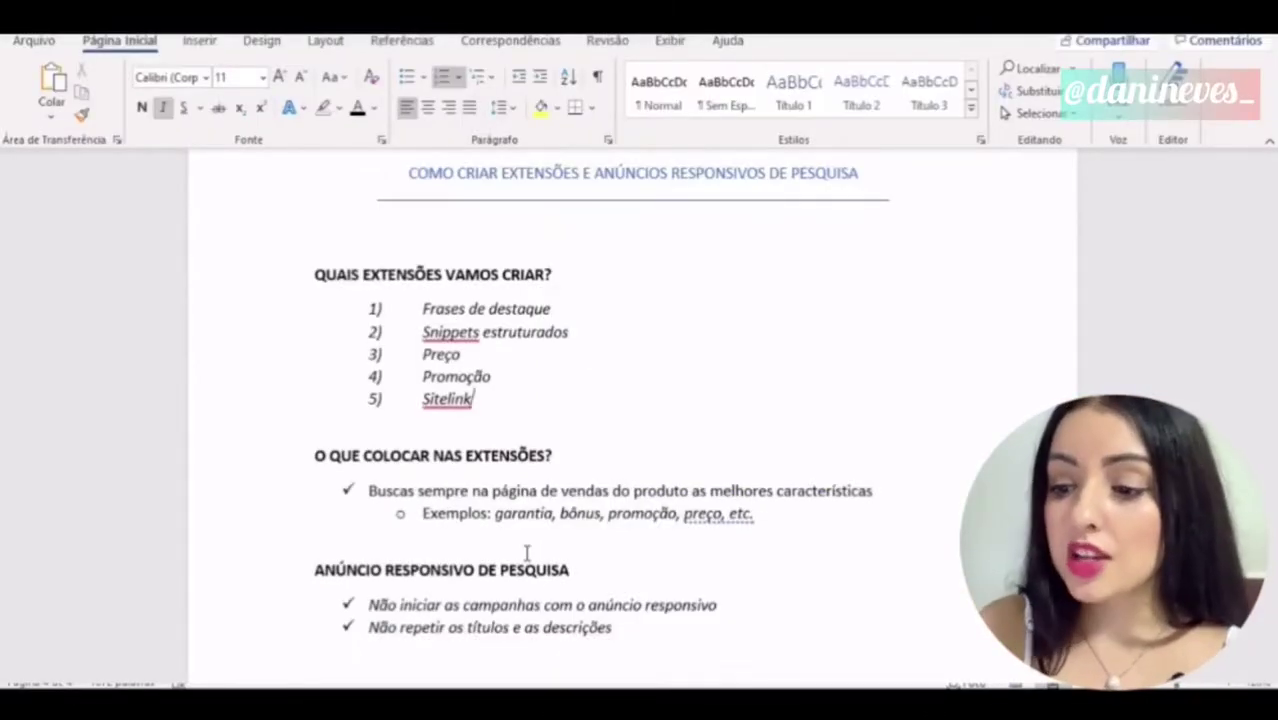
pyautogui.click(570, 569)
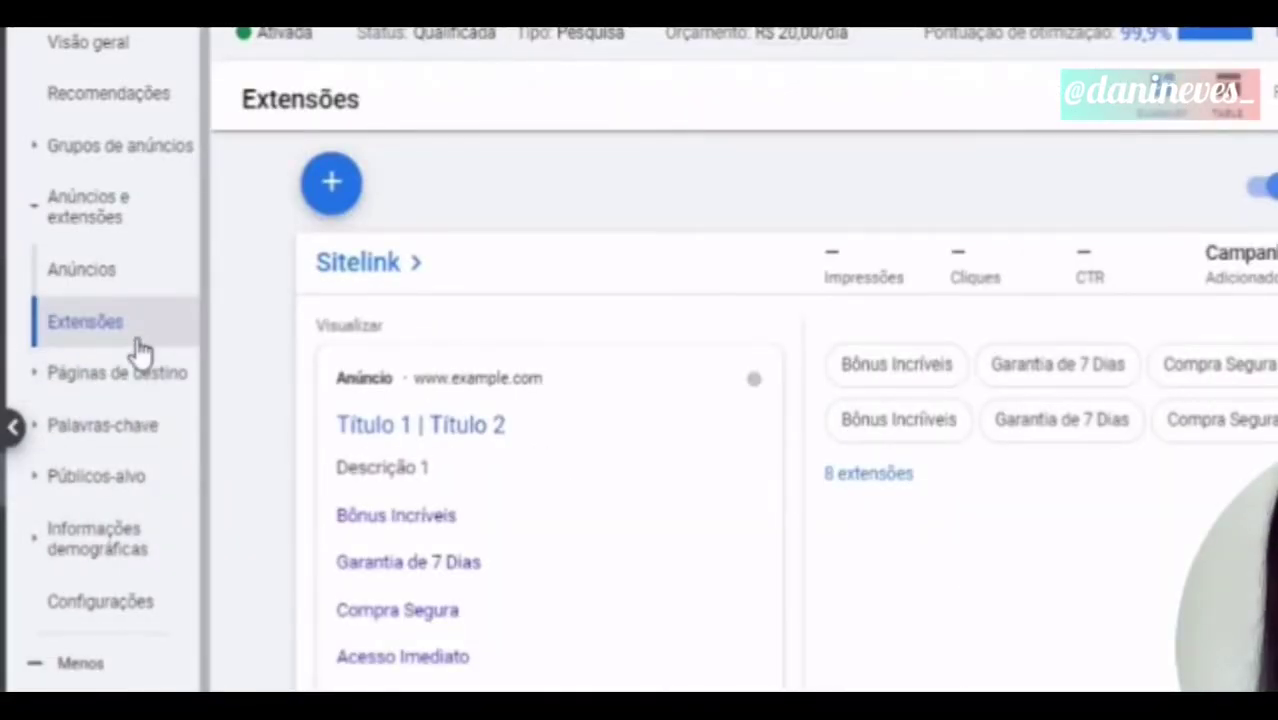
# Open the campaign's ads list and start a new responsive search ad in the "Curso Maquiagem perfeita" ad group
pyautogui.click(118, 244)
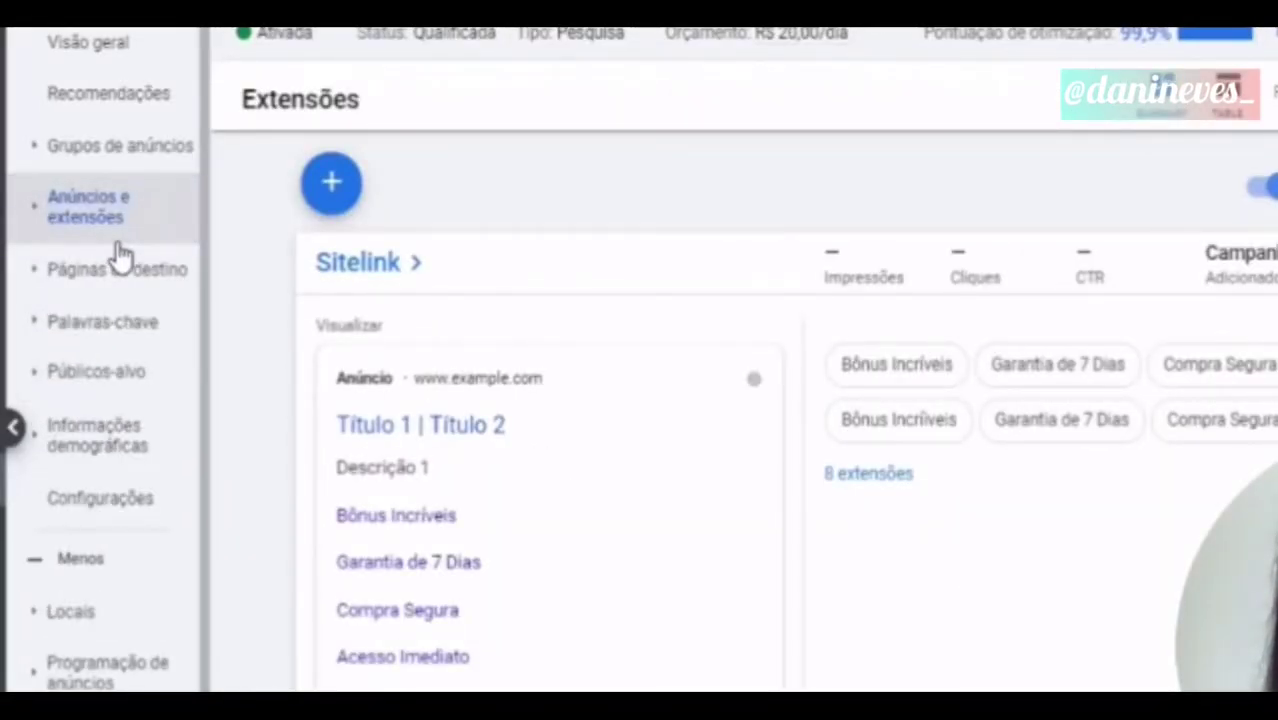
pyautogui.click(157, 283)
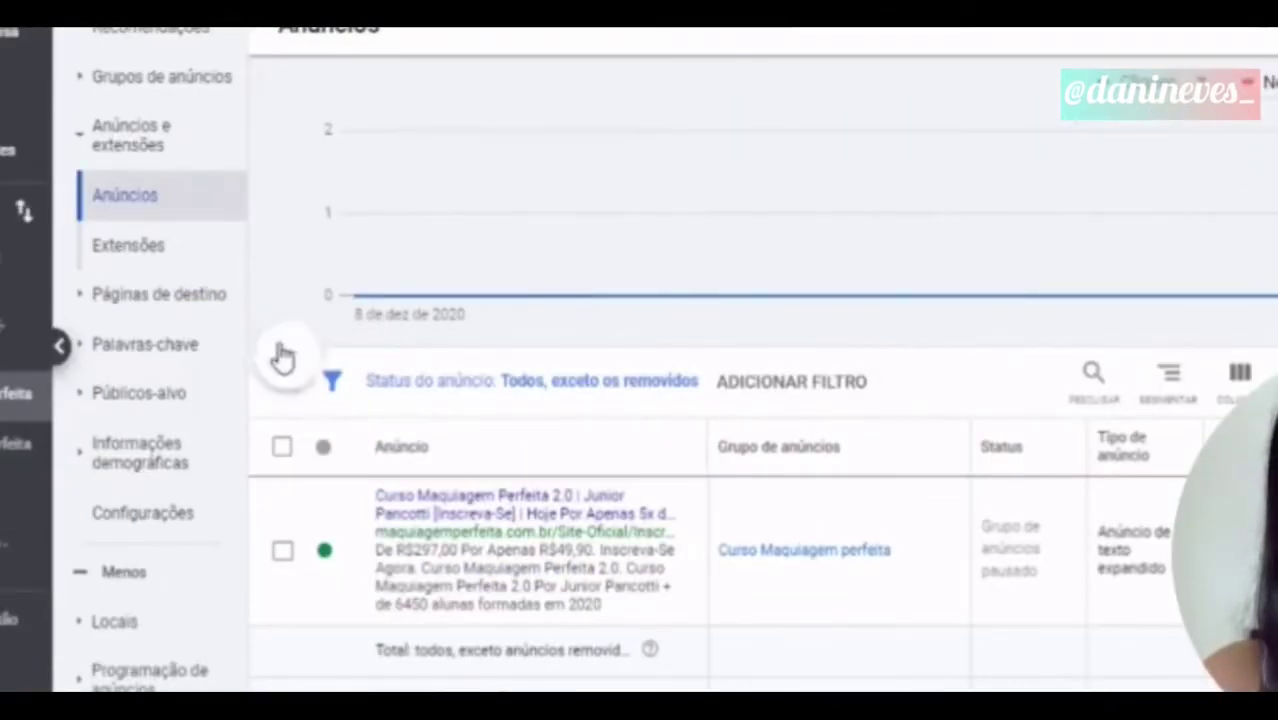
pyautogui.click(277, 414)
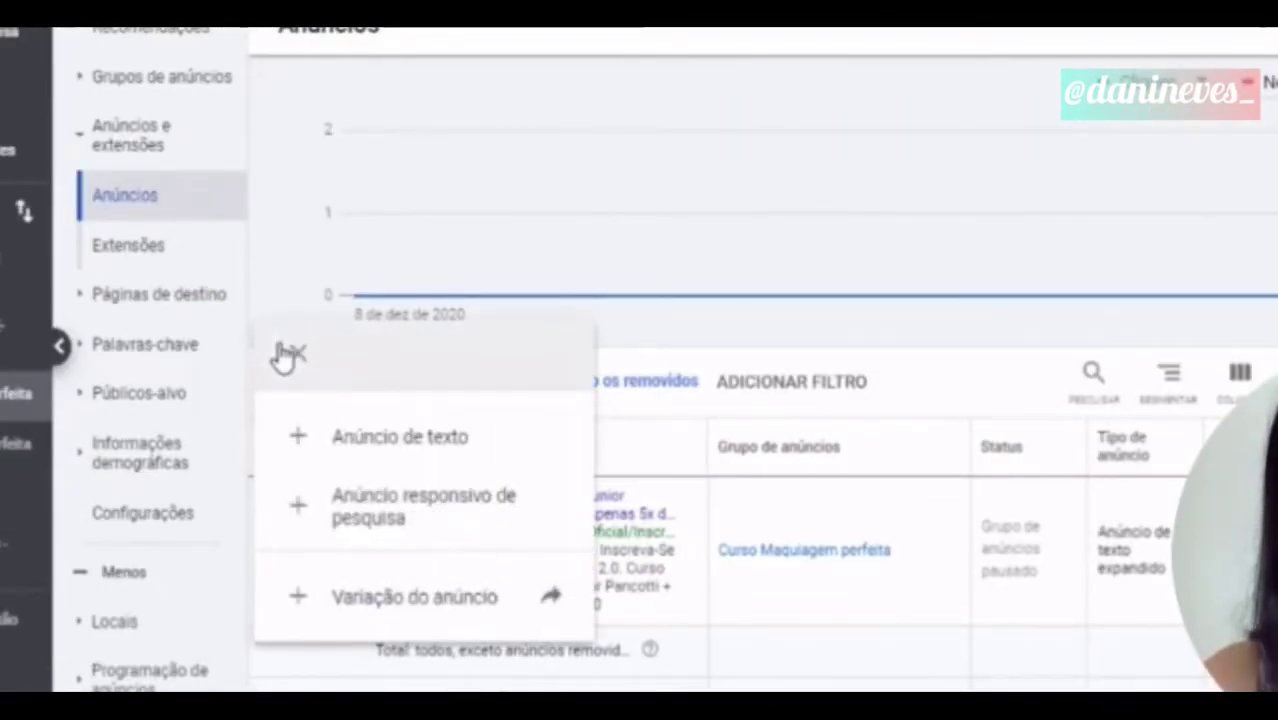
pyautogui.click(380, 520)
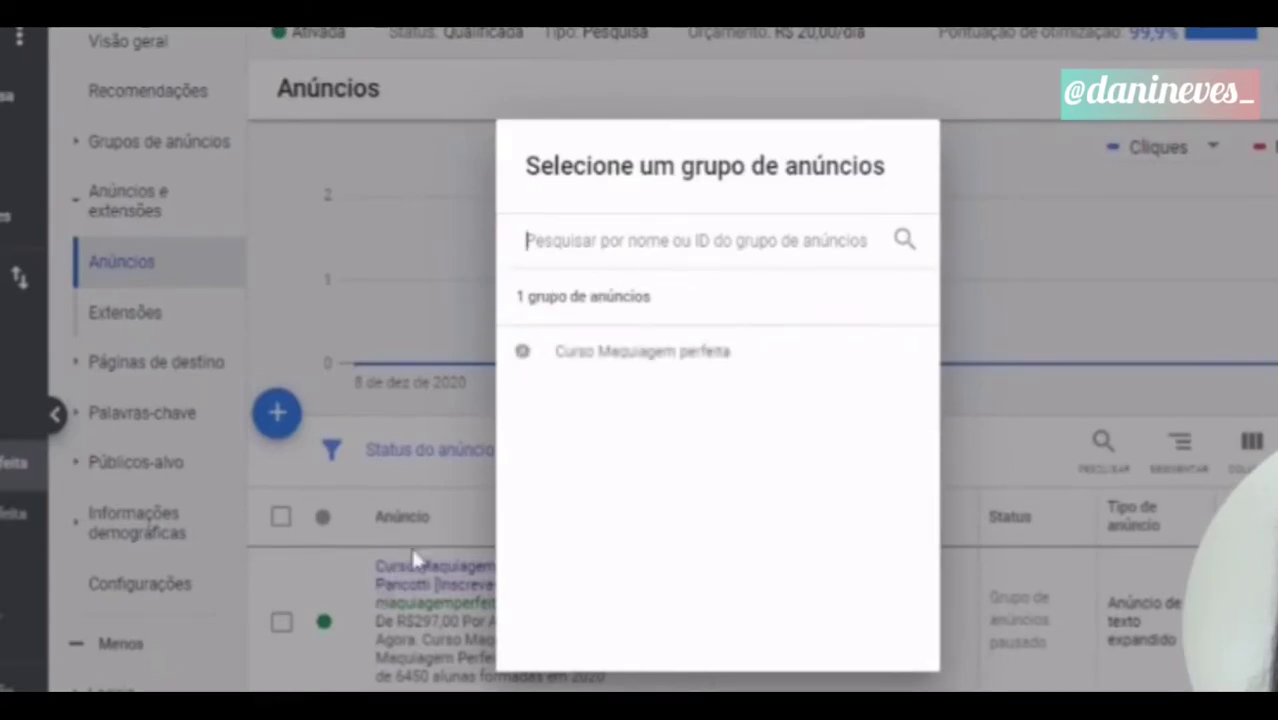
pyautogui.click(759, 354)
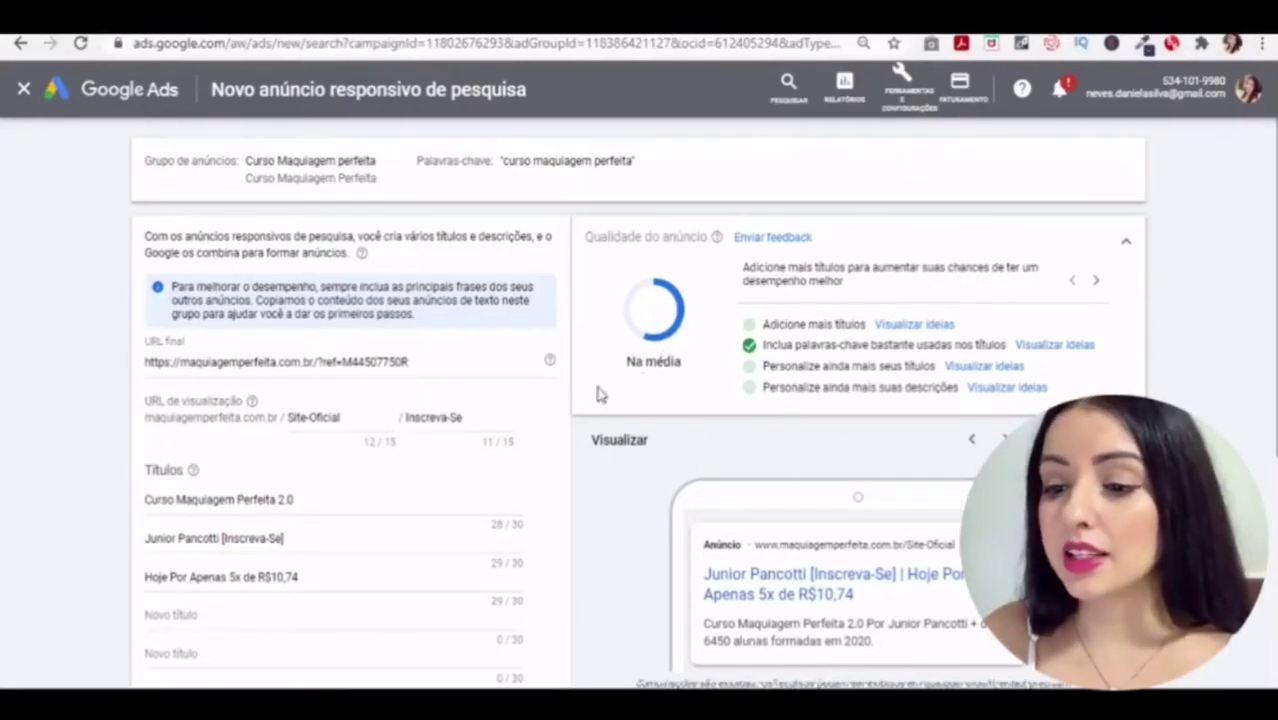
# Add "Faça Sua Inscrição Agora" as the fourth headline of the responsive search ad
pyautogui.click(268, 638)
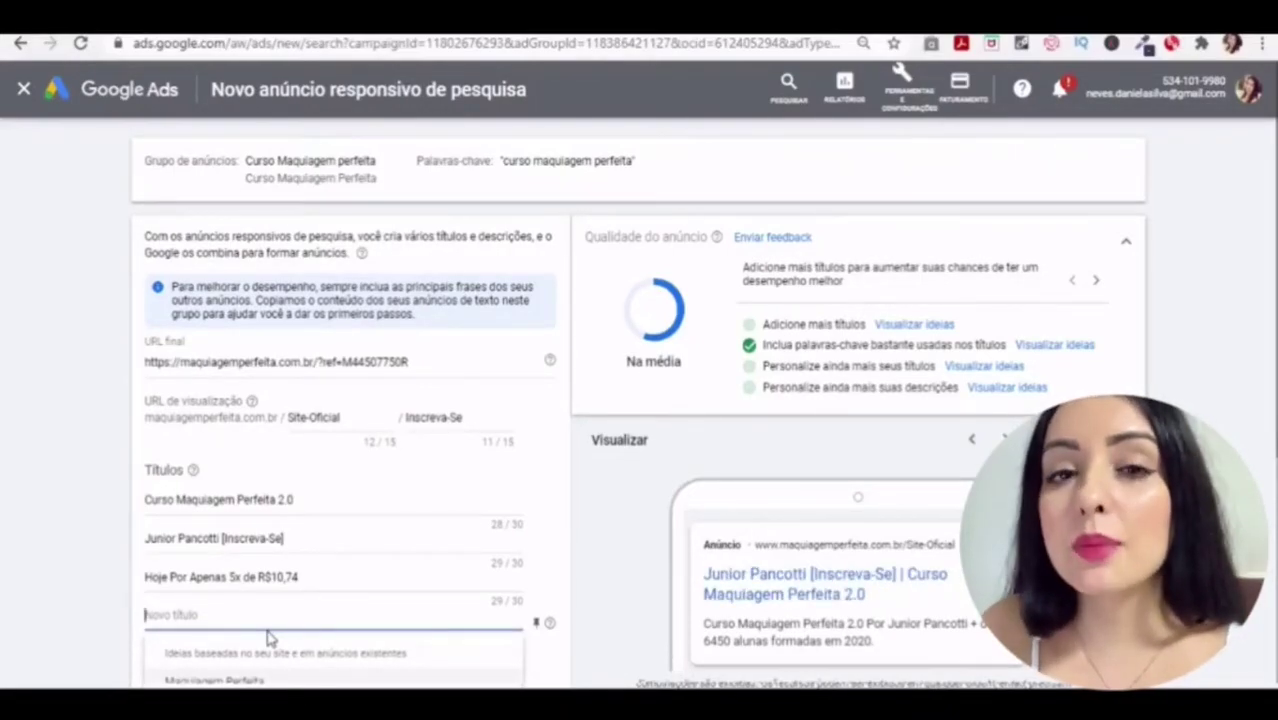
pyautogui.scroll(-3, 251, 294)
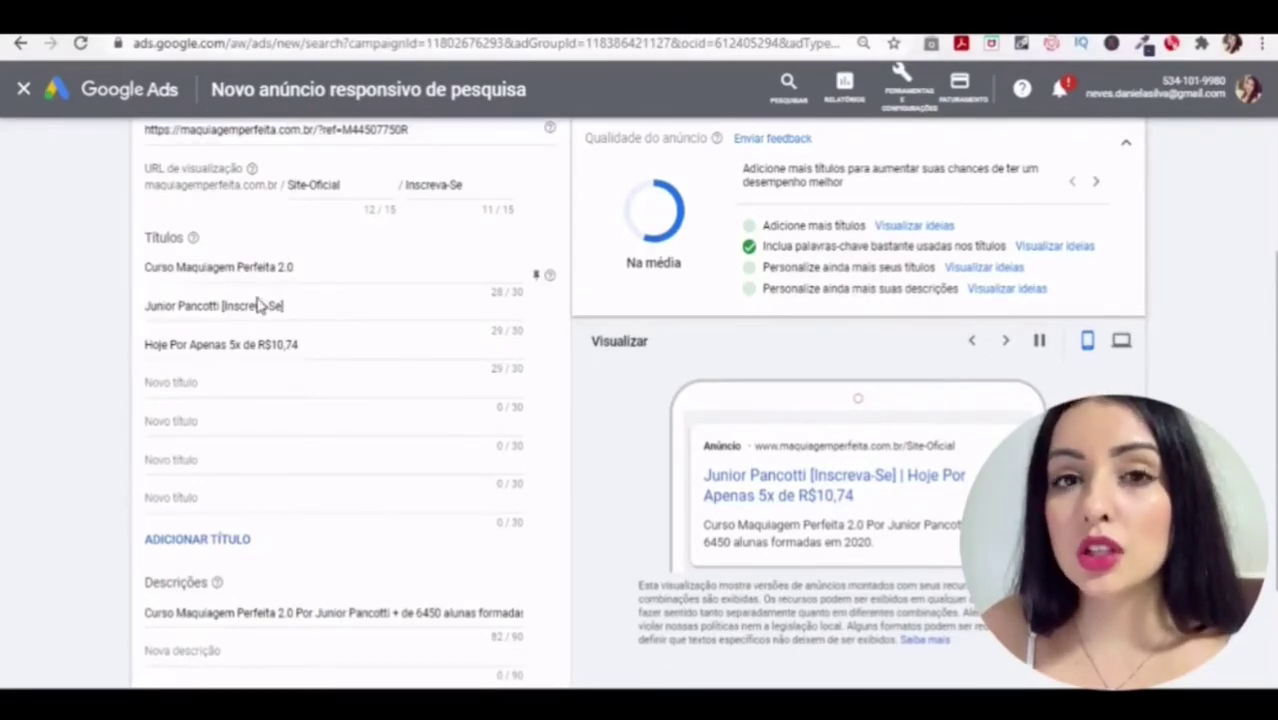
pyautogui.click(240, 385)
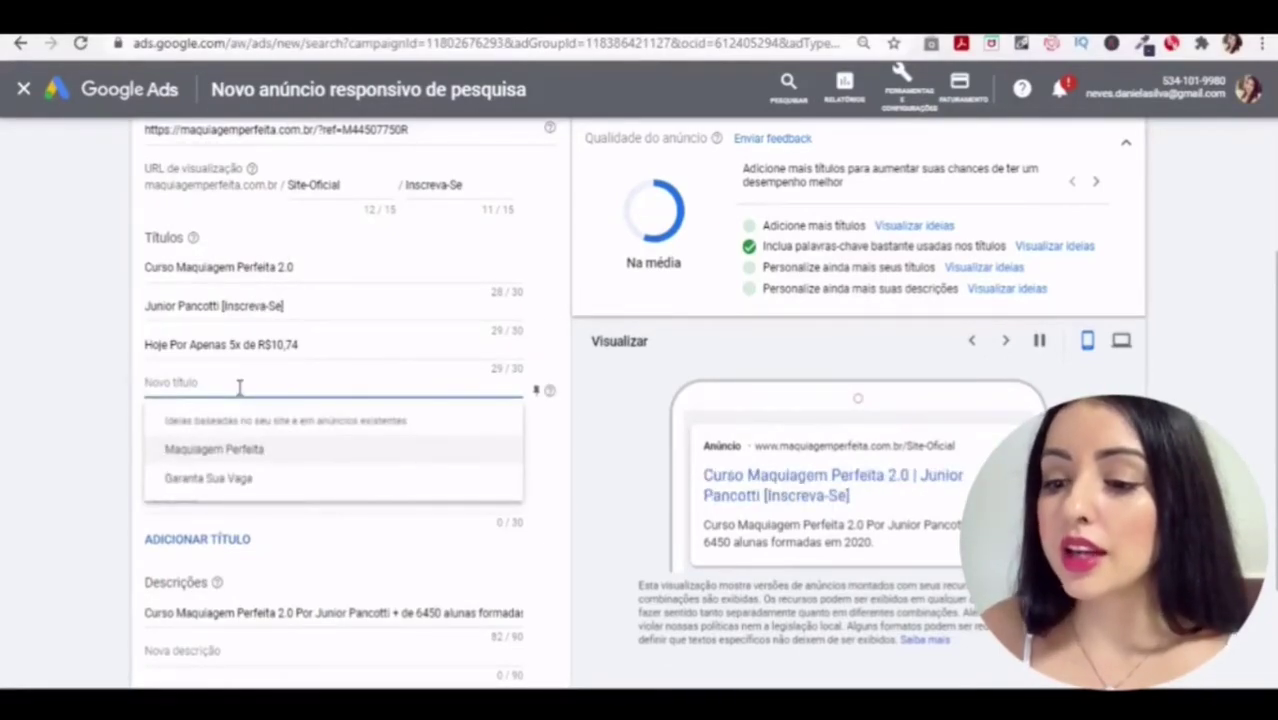
pyautogui.write('Faça ')
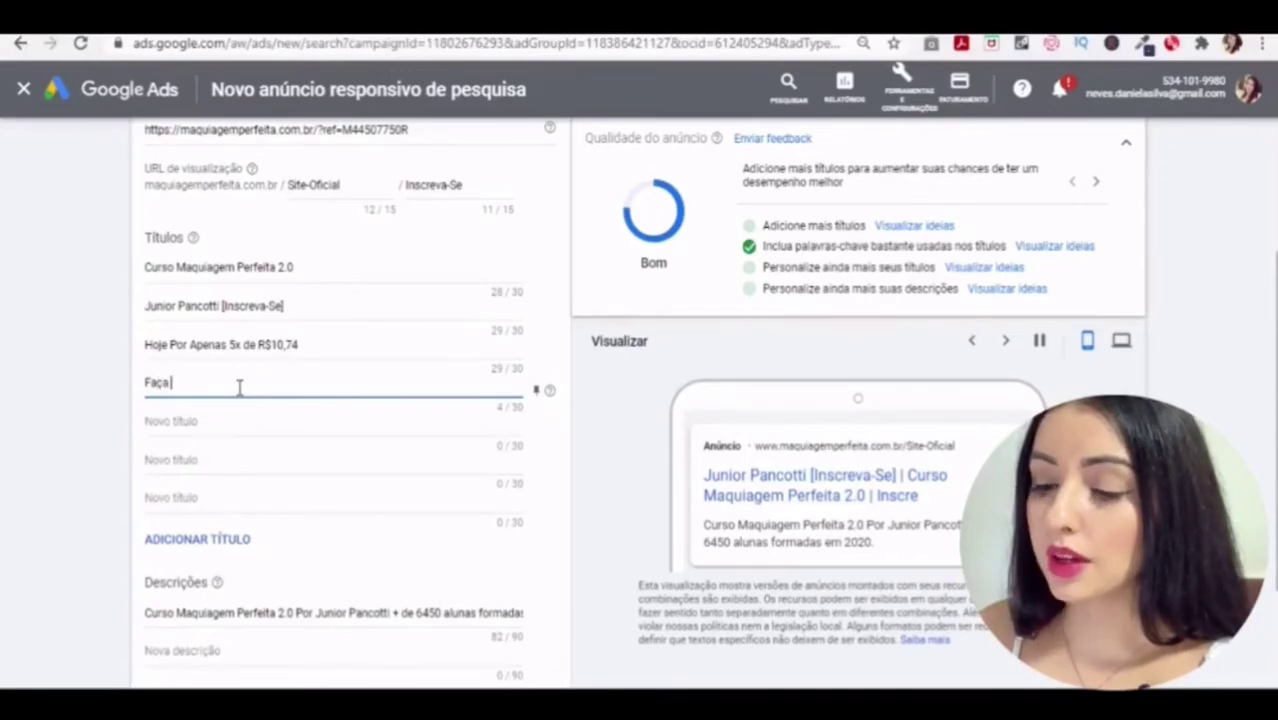
pyautogui.write('Sua ')
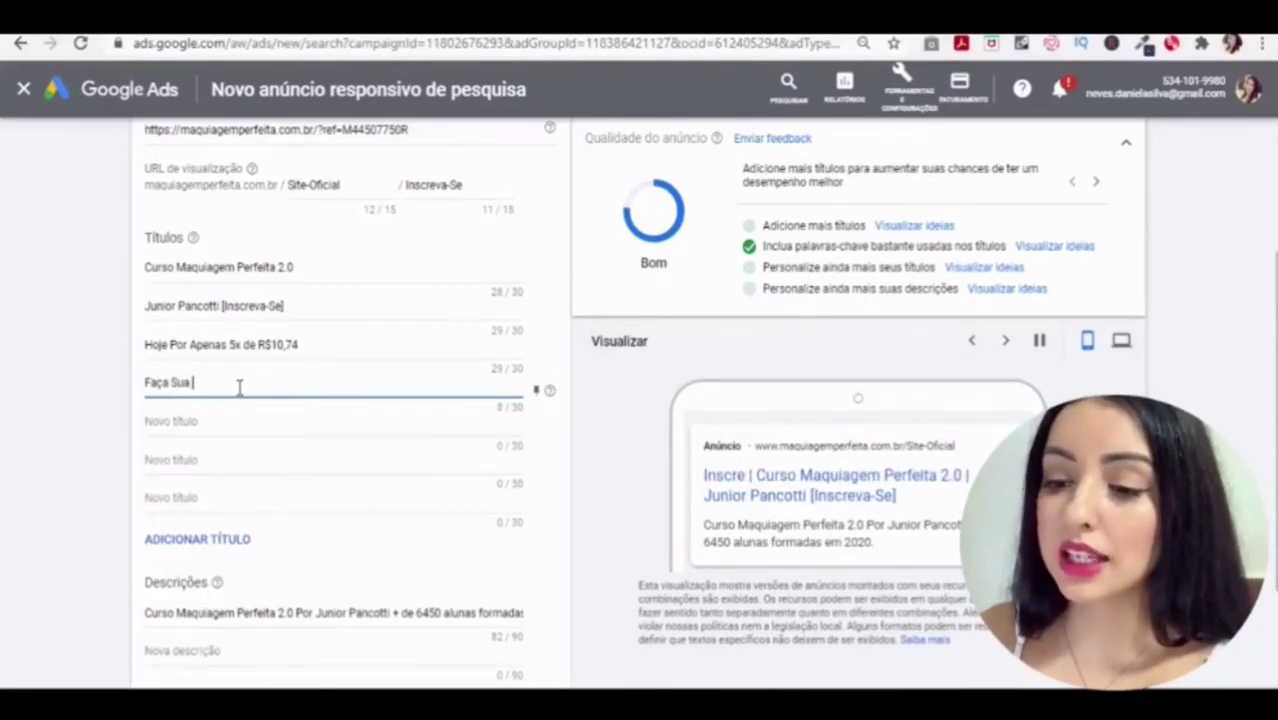
pyautogui.write('Inscrição Agora')
pyautogui.click(552, 243)
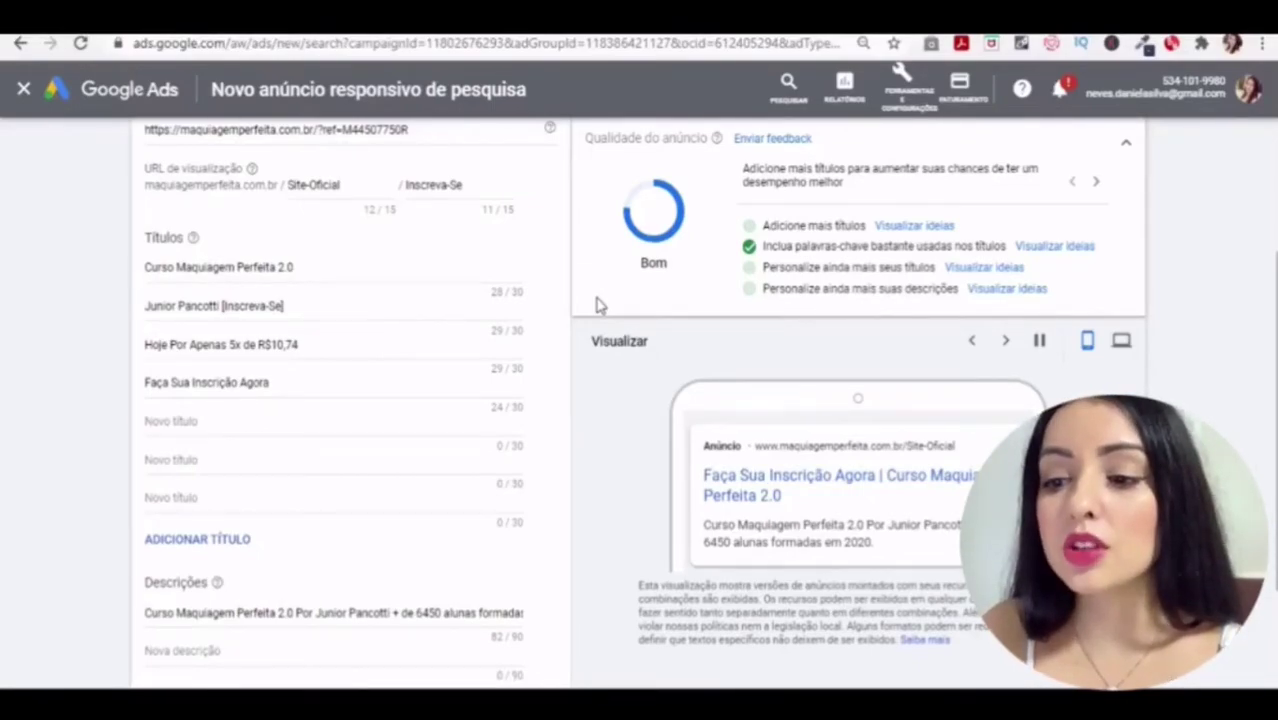
# Add the headlines "Garanta Sua Vaga", "Acesso Vitalício" and "Desconto de 80%", consulting the course sales page for selling points
pyautogui.click(310, 418)
pyautogui.write('Garanta Sua Vaga')
pyautogui.click(305, 461)
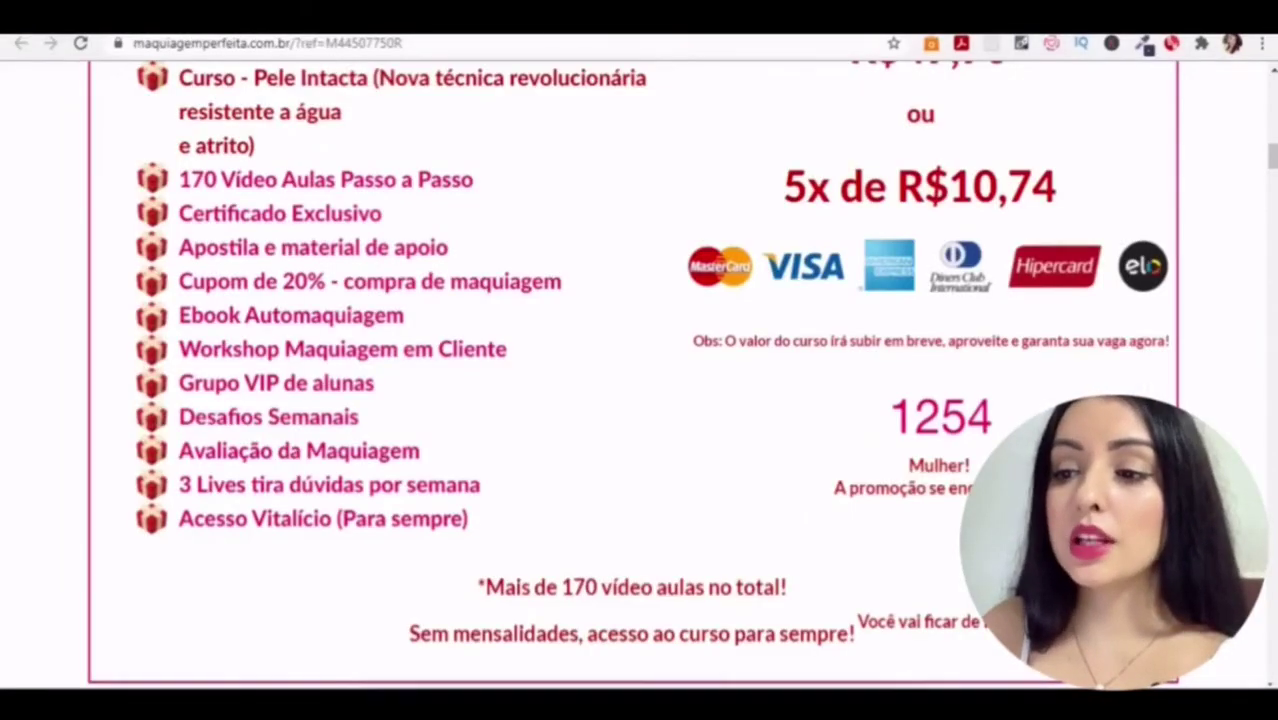
pyautogui.scroll(-1, 996, 255)
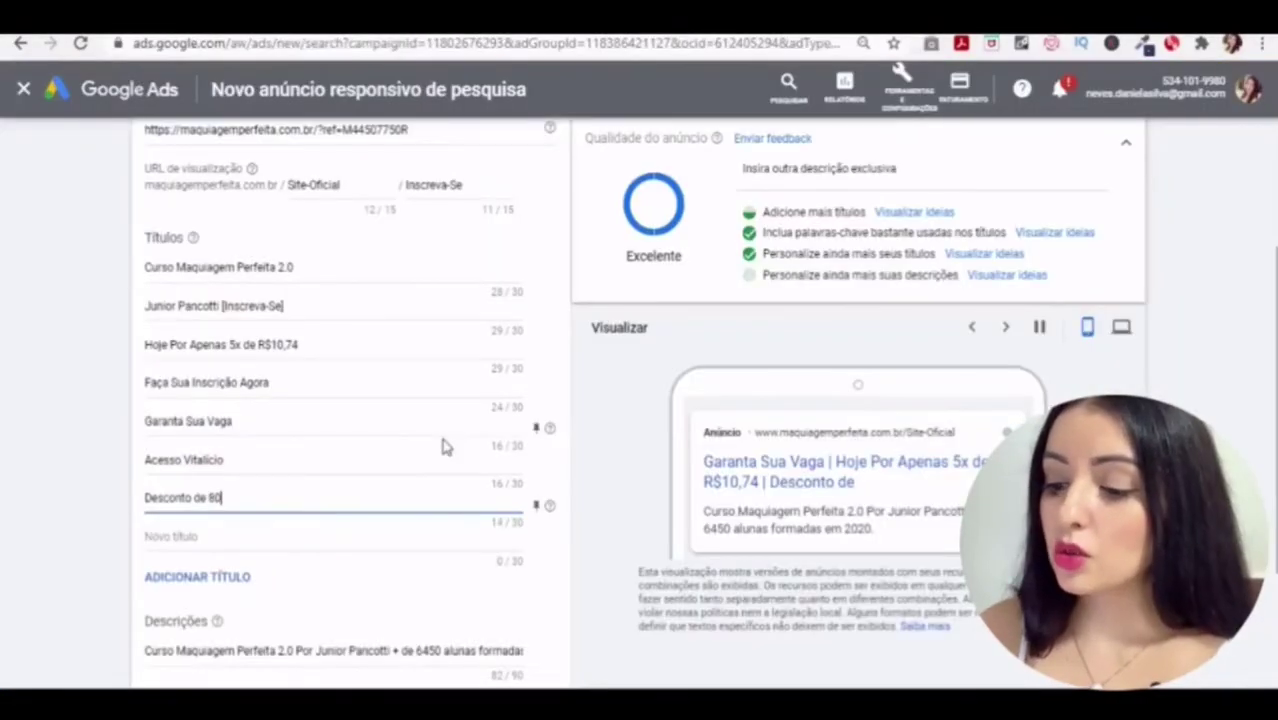
pyautogui.write('0%')
pyautogui.click(337, 537)
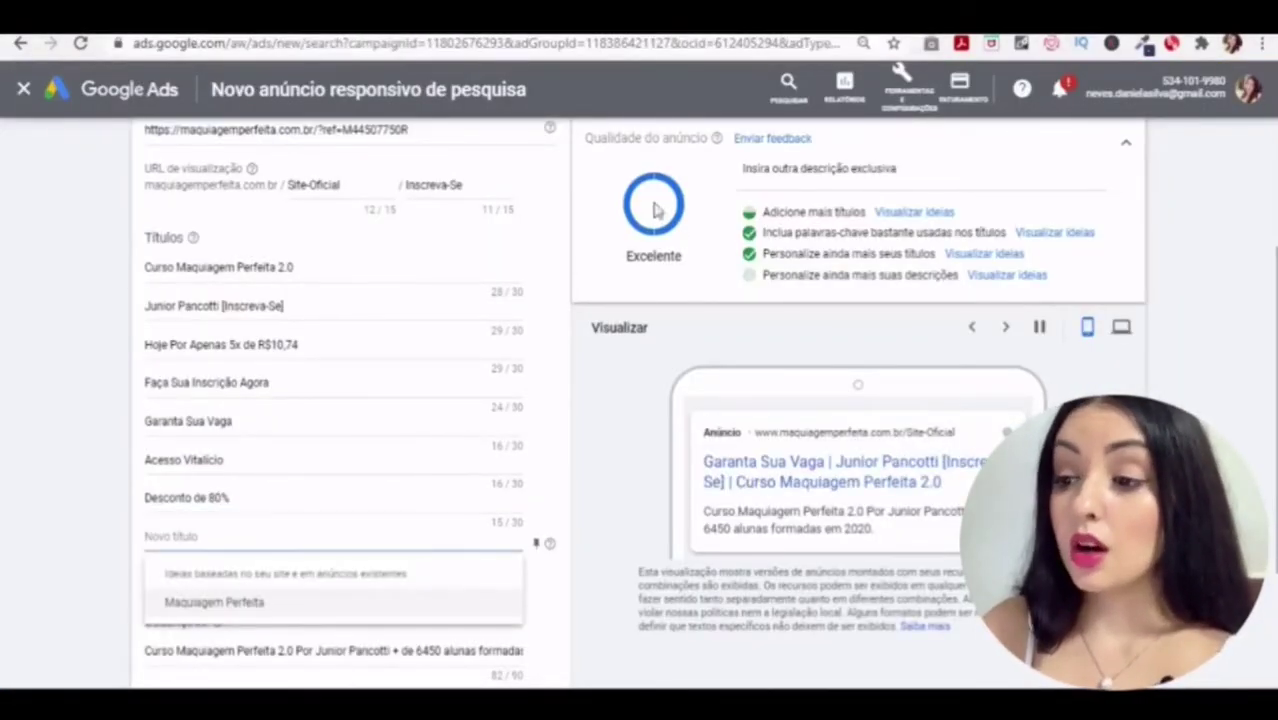
pyautogui.click(40, 416)
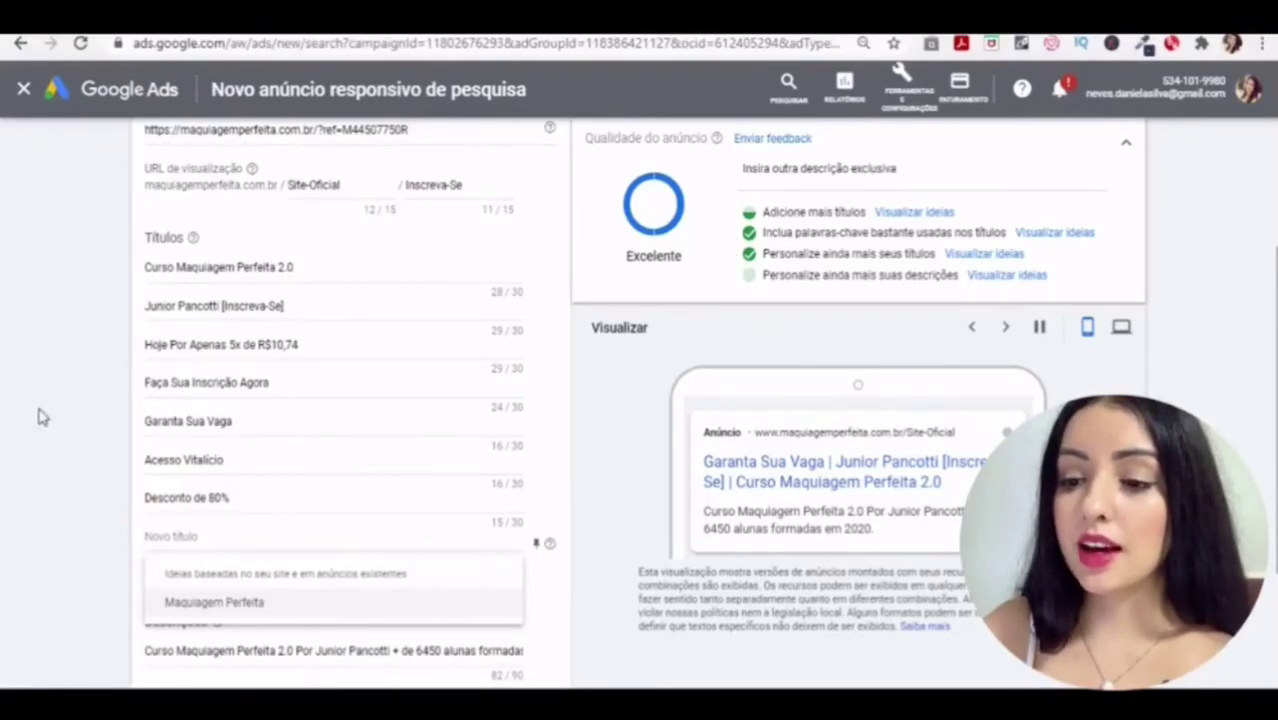
# Set the ad's second description to "Curso - Maquiagem Perfeita 2.0 - Hoje Com Desconto de 80%. Garanta Sua Vaga."
pyautogui.scroll(-3, 42, 416)
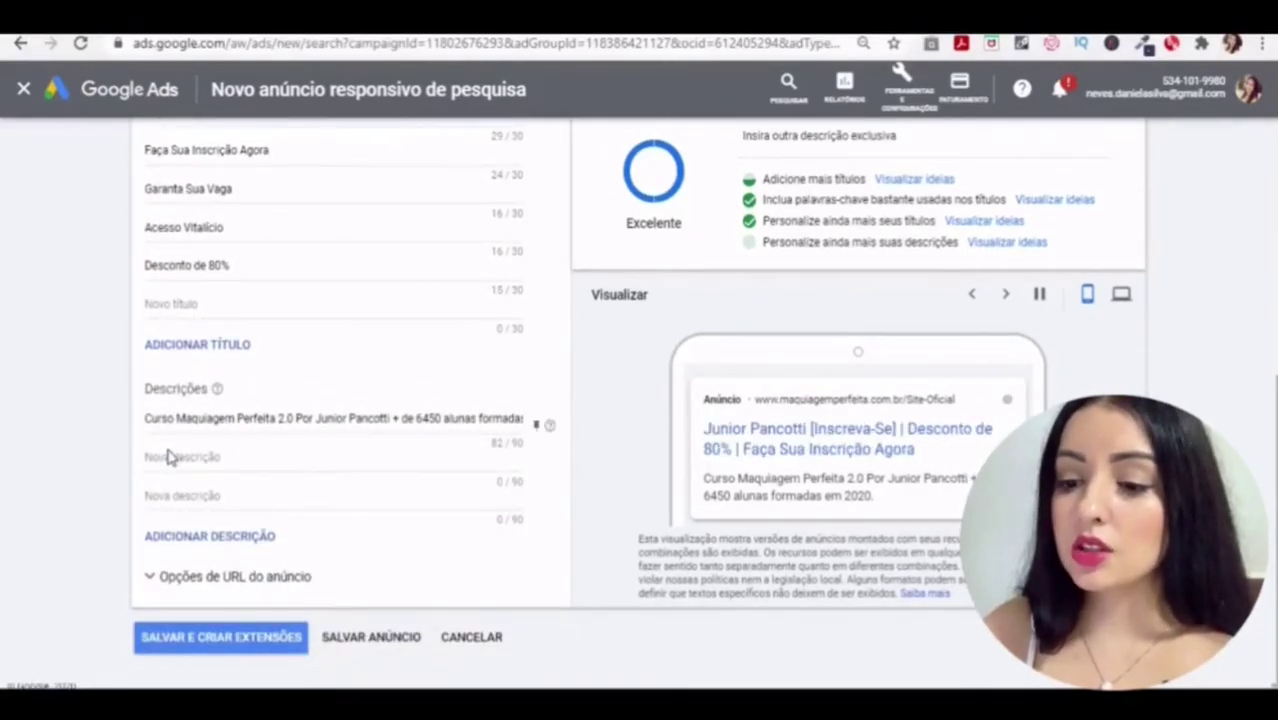
pyautogui.click(172, 452)
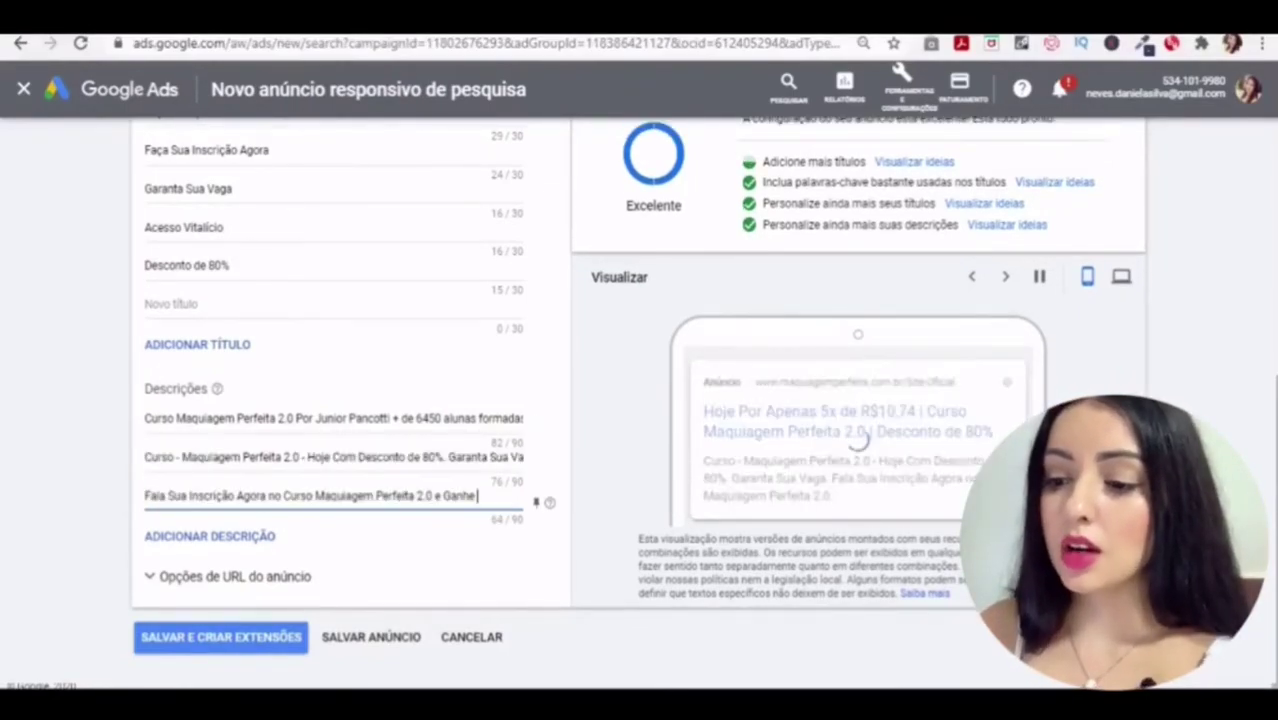
# Complete the third description as "Fala Sua Inscrição Agora no Curso Maquiagem Perfeita 2.0 e Ganhe 10 Bônus Incríveis"
pyautogui.write('10%')
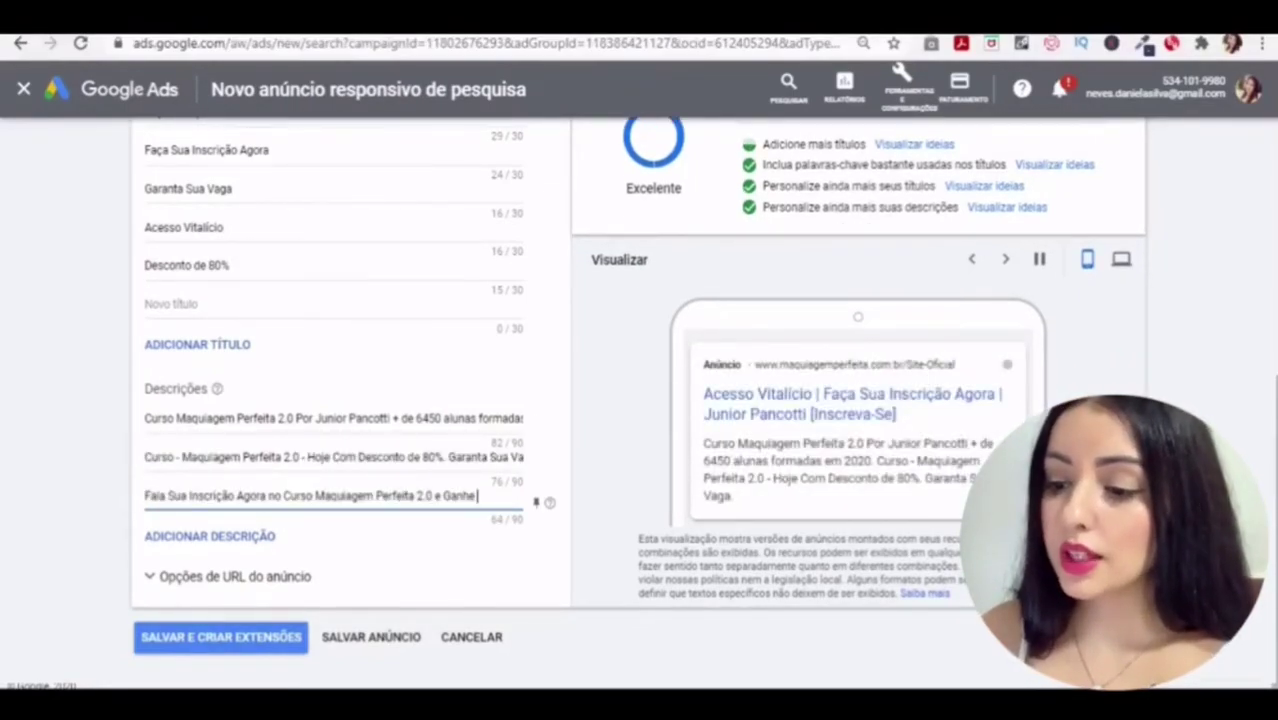
pyautogui.write(' Bônus Incríveis + G')
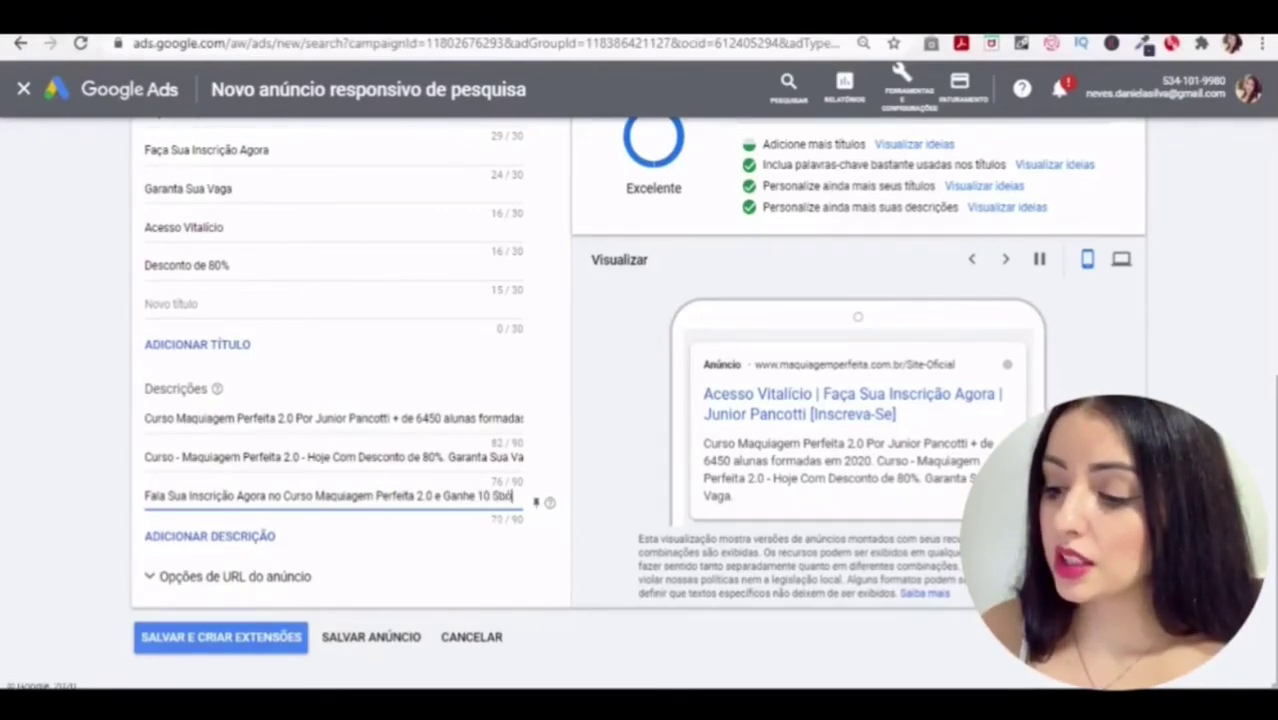
pyautogui.press('BackSpace')
pyautogui.press('BackSpace')
pyautogui.press('BackSpace')
pyautogui.press('BackSpace')
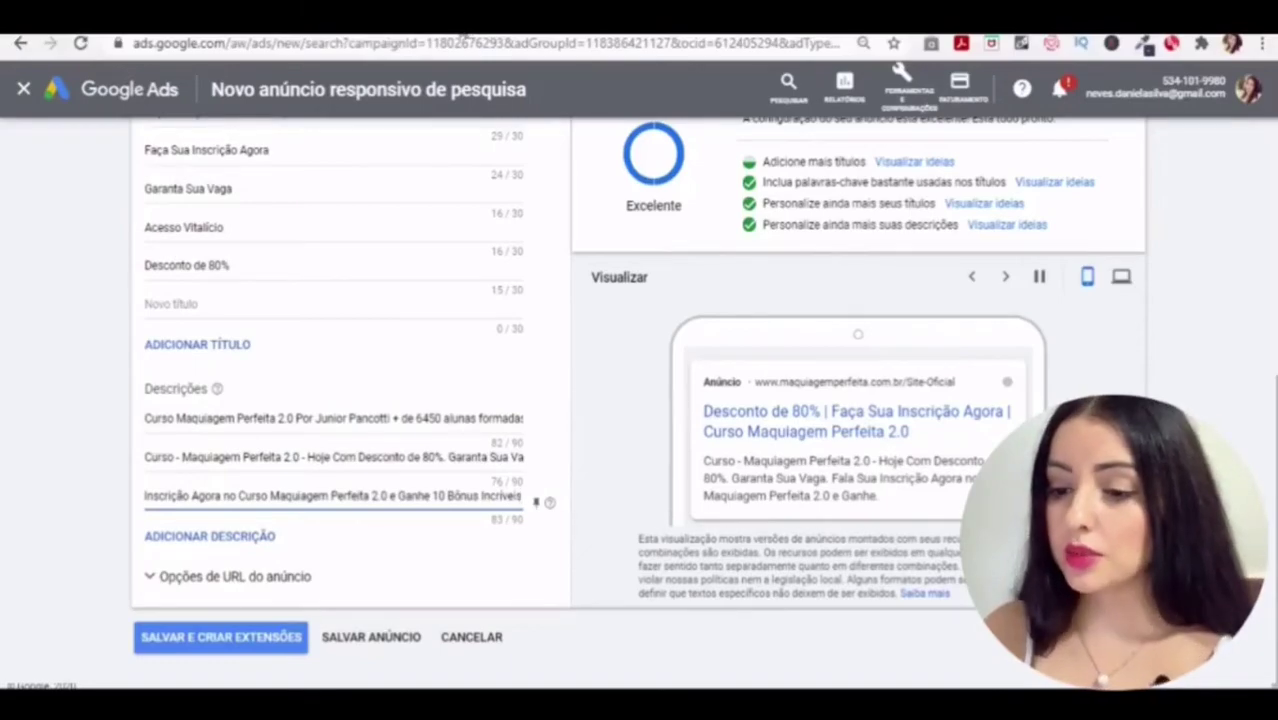
pyautogui.click(4, 424)
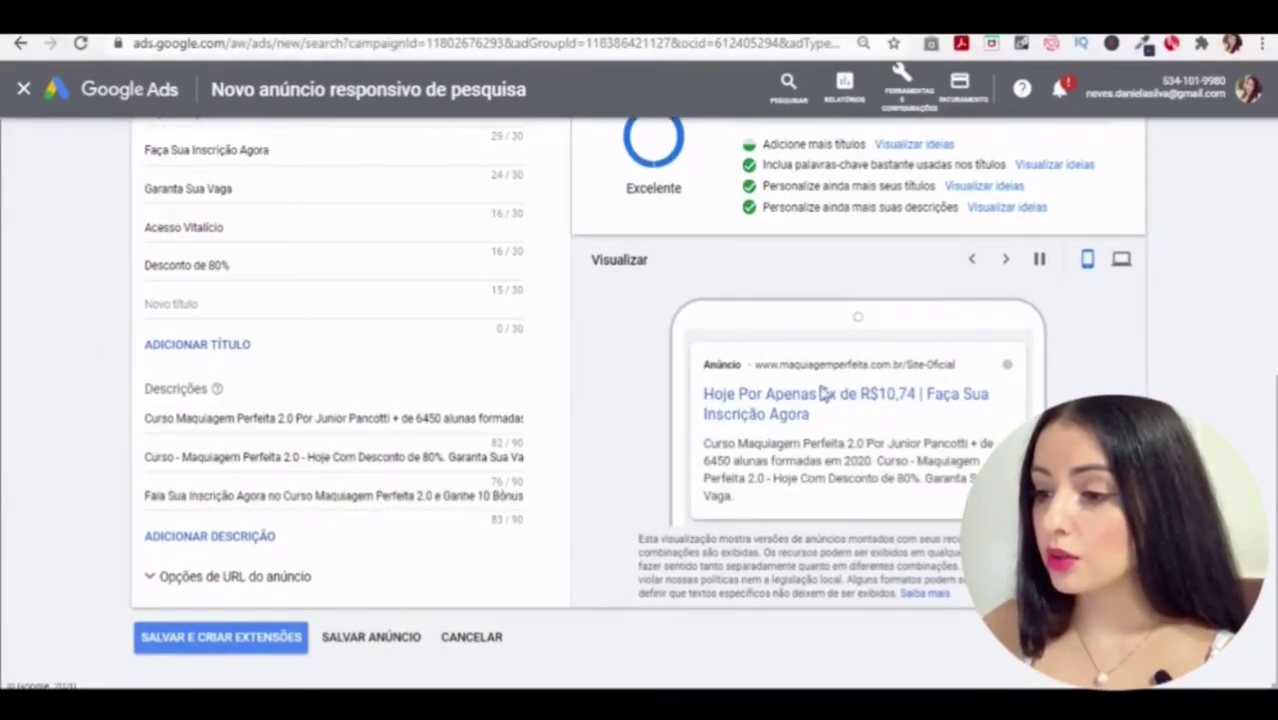
# Set the ad's tracking template to the Hotmart affiliate link in the ad URL options and save the ad
pyautogui.click(203, 578)
pyautogui.scroll(-1, 40, 517)
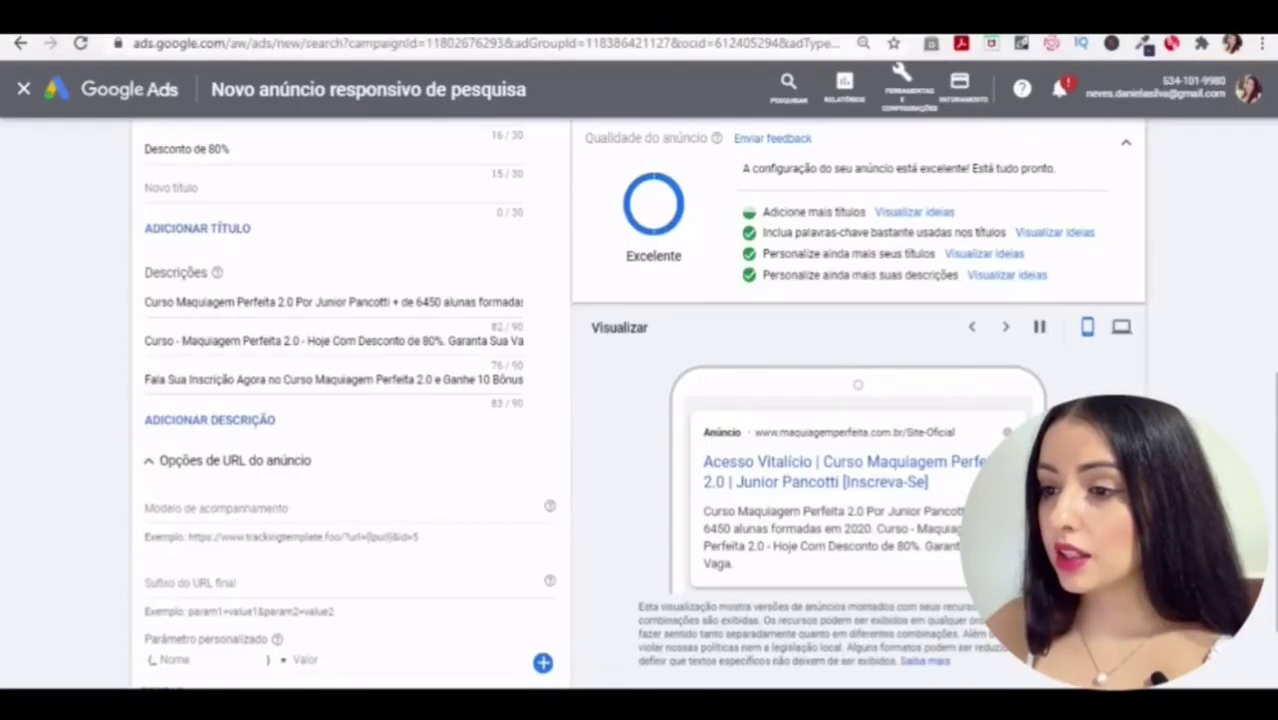
pyautogui.write('https://go.hotmart.com/M44507750R')
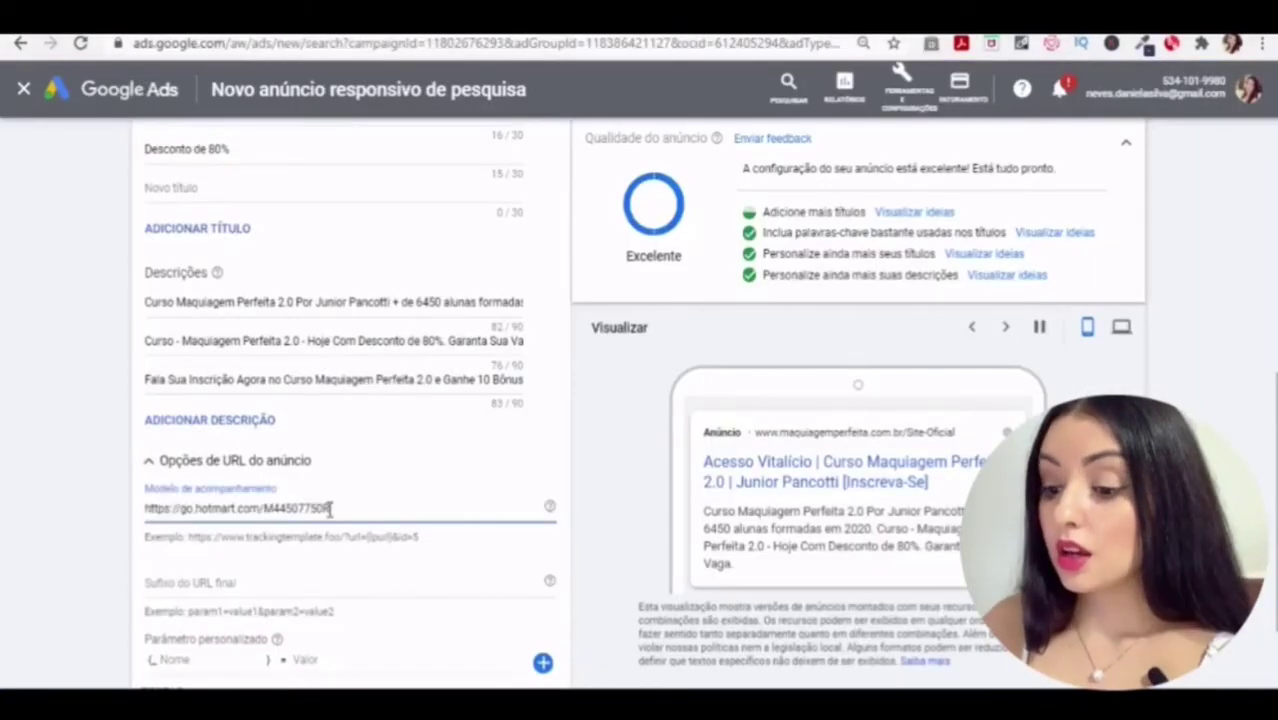
pyautogui.click(160, 533)
pyautogui.scroll(-2, 160, 533)
pyautogui.click(354, 638)
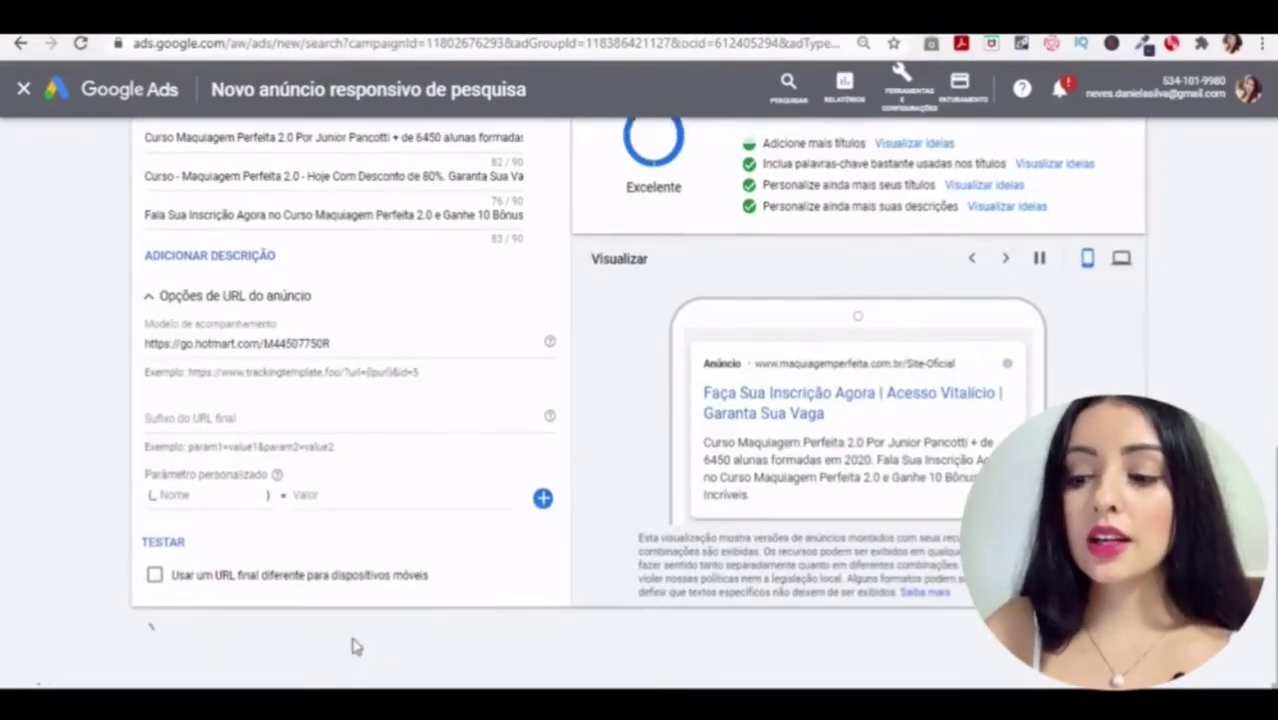